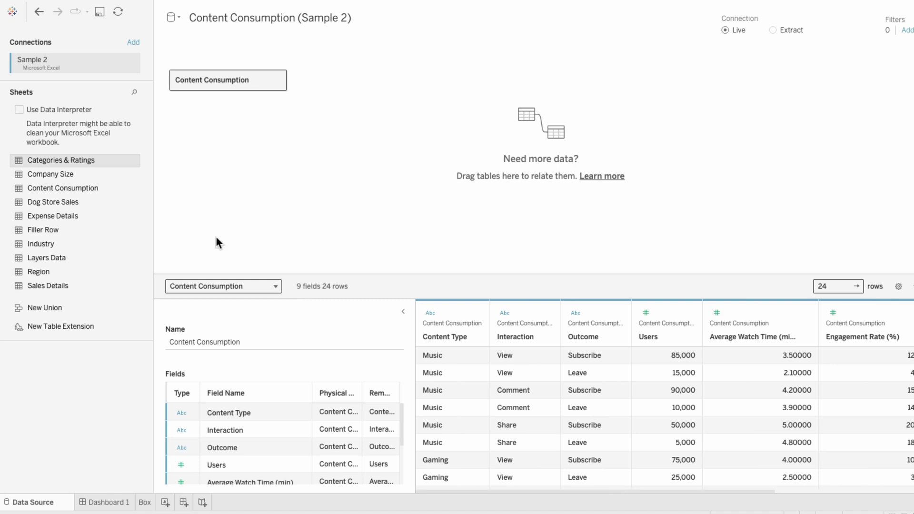
Step: Union the Content Consumption sheet with a second copy of itself and check the Table Name column in the data preview
drag(84, 182, 209, 98)
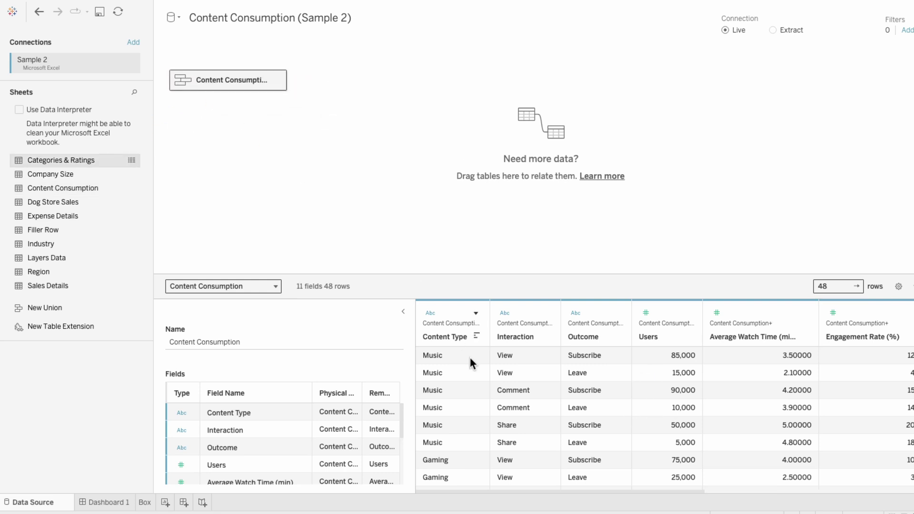
drag(541, 492, 742, 488)
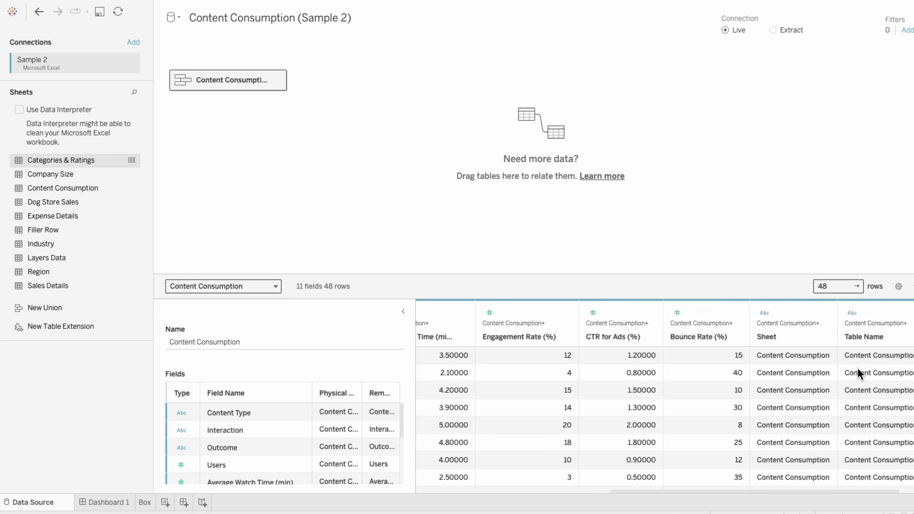
scroll(858, 368, down, 5)
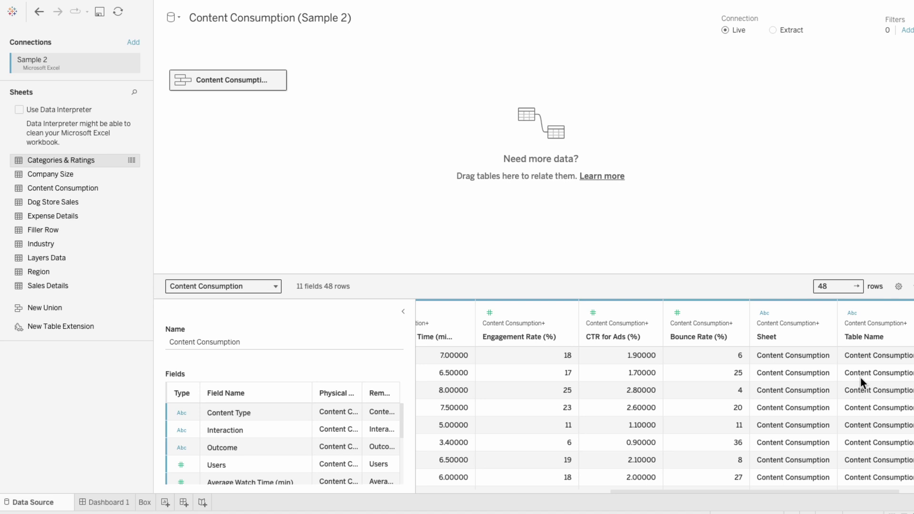
scroll(861, 380, down, 5)
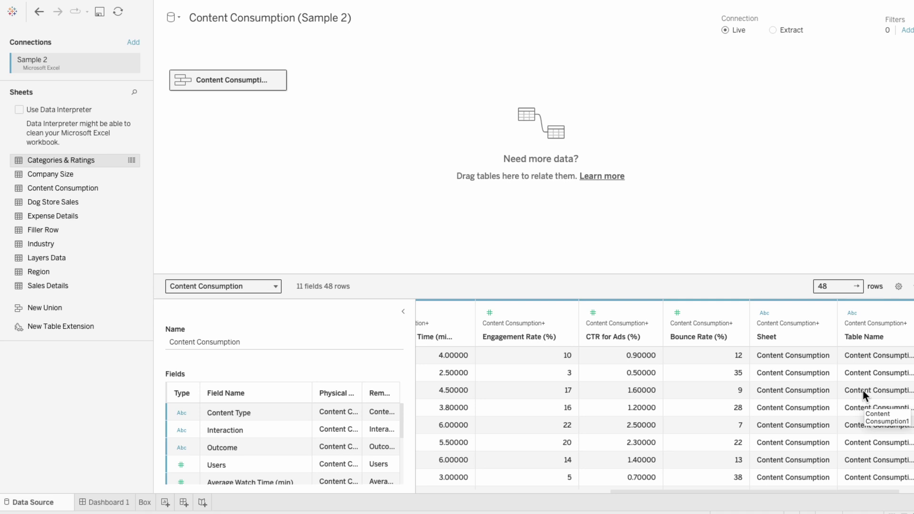
Step: Add a new worksheet named Sankey and place the Table Name field on Rows
click(164, 502)
double_click(169, 504)
text(Sankey)
key(Return)
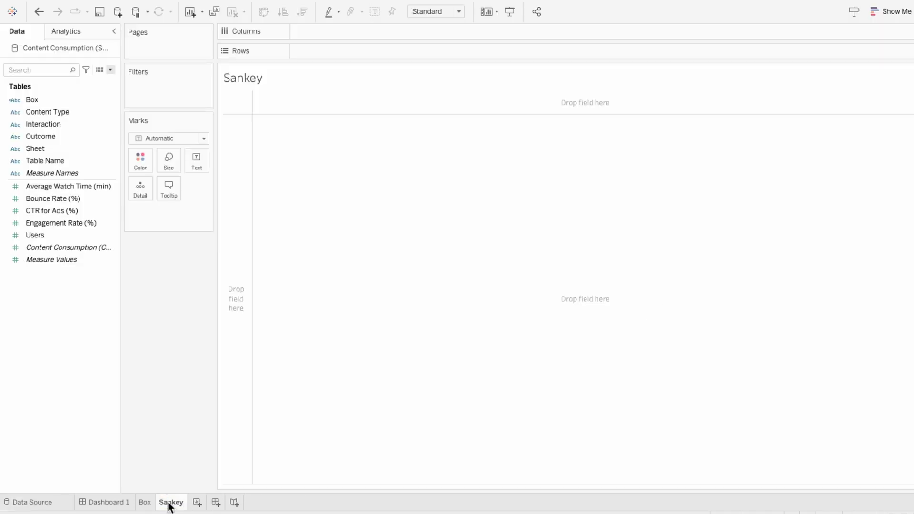
drag(62, 161, 319, 54)
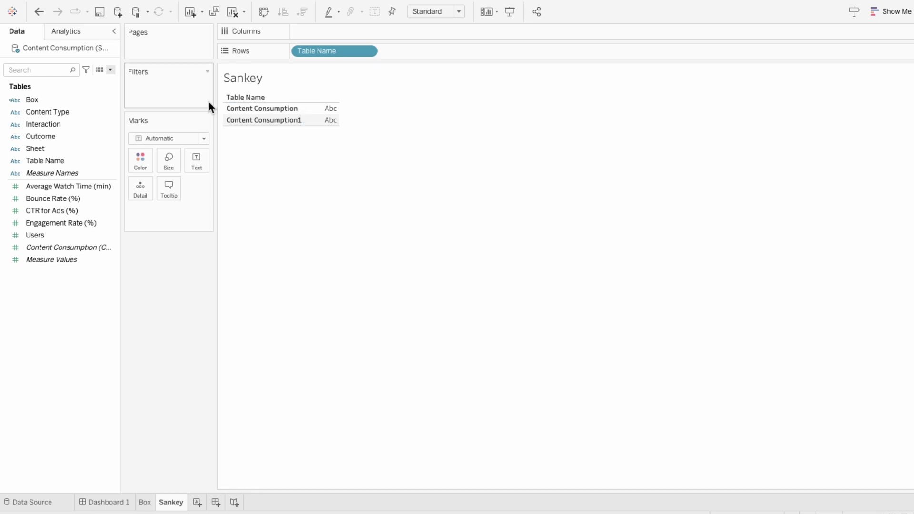
Step: Create a calculated field named Points with the formula IF [Table Name] = "Content Consumption" THEN 1 ELSE 49 END
click(110, 69)
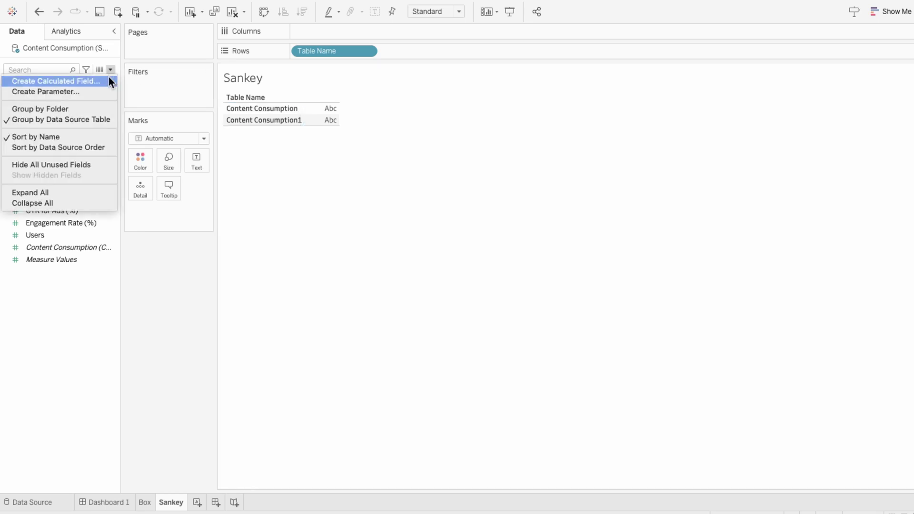
click(109, 76)
text(Points)
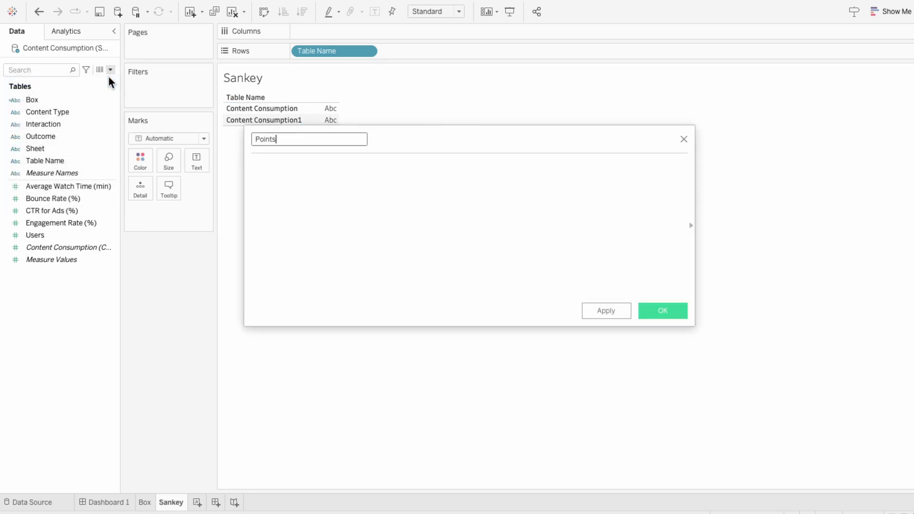
key(Tab)
text(IF tab)
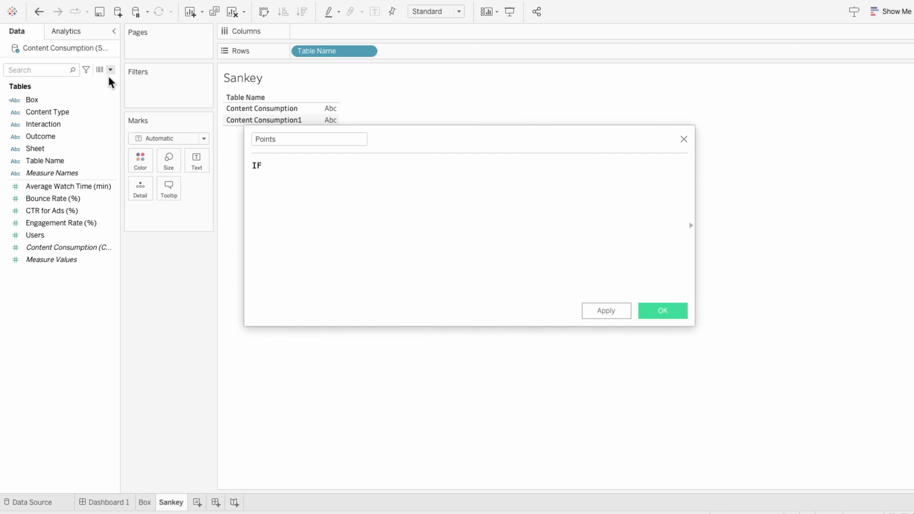
key(Return)
text(= "Content Consumptio)
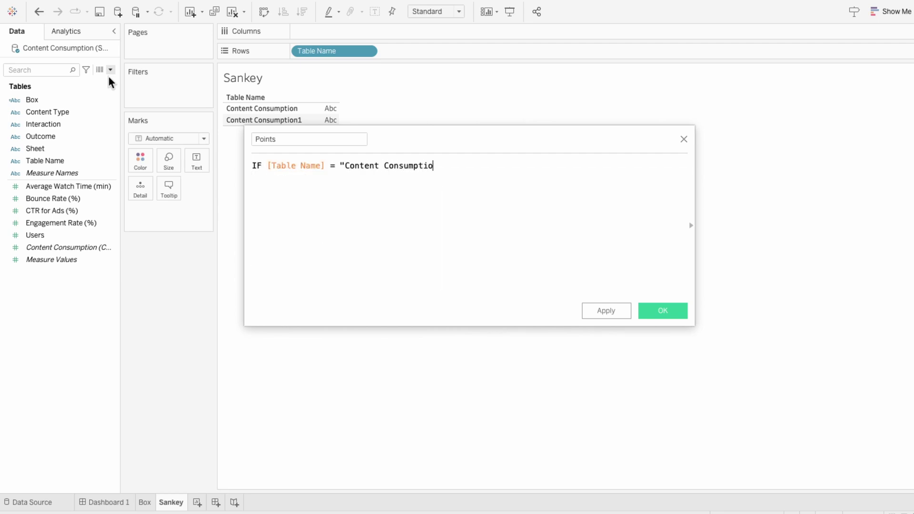
text(n" THEN 1 )
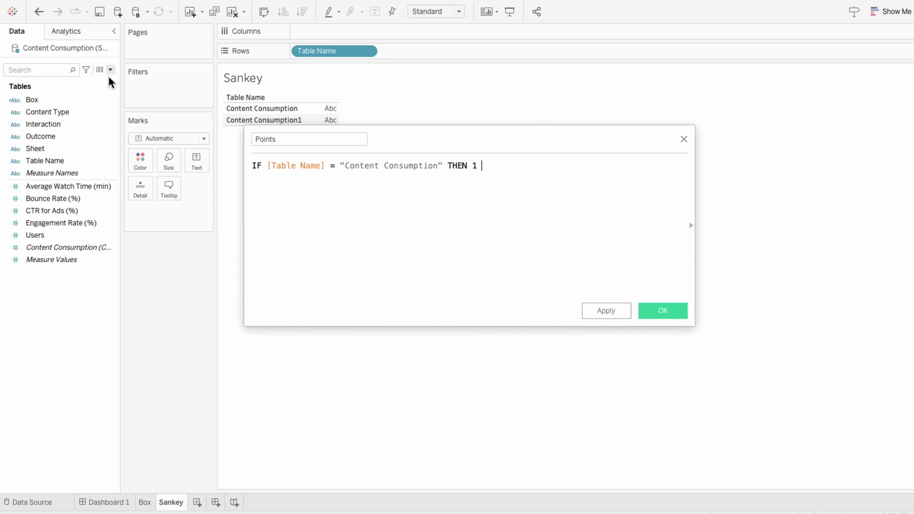
text(ELSE 49 END)
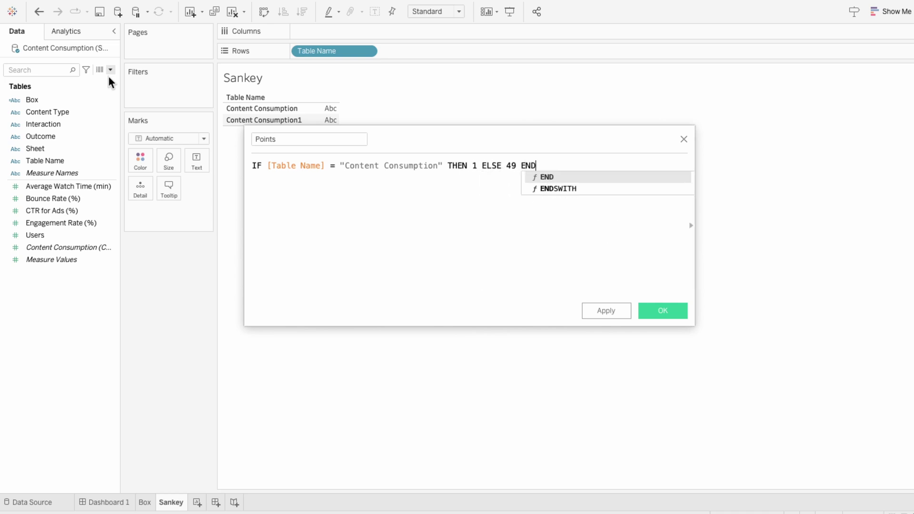
click(535, 235)
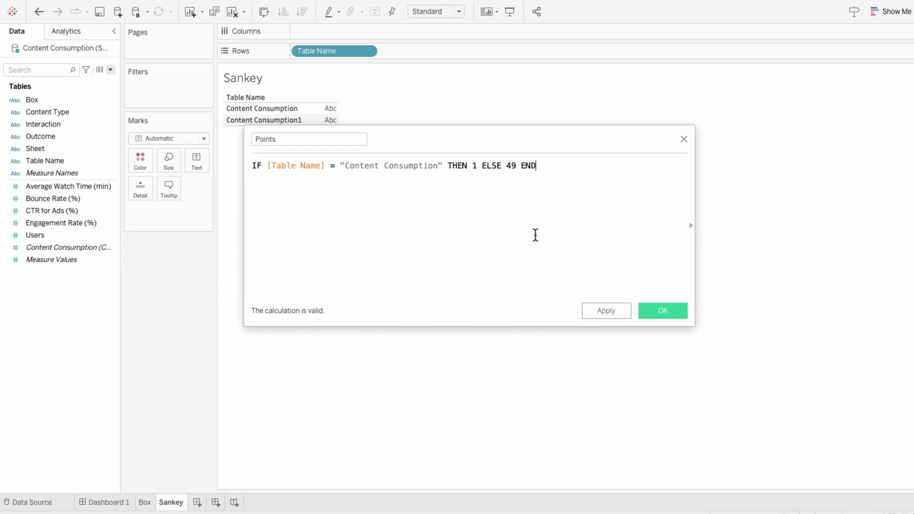
click(651, 312)
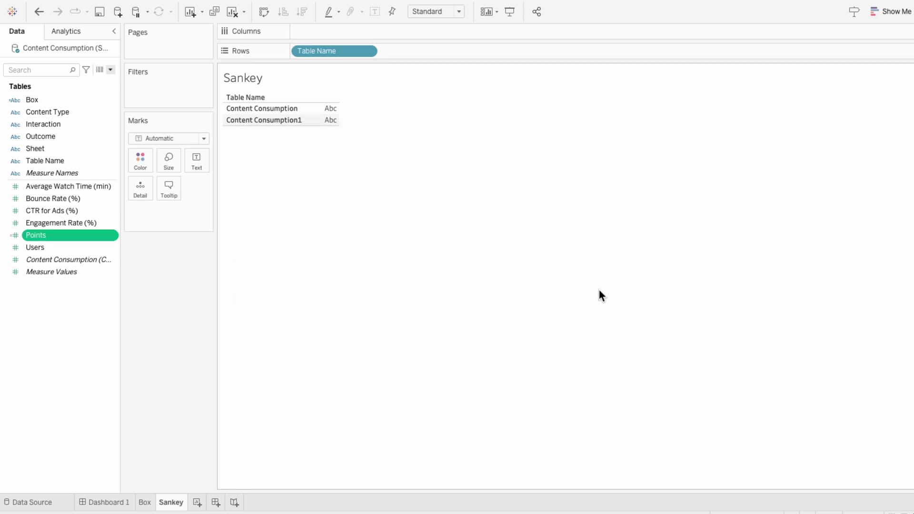
Step: Create bins from the Points field with a bin size of 1
right_click(87, 238)
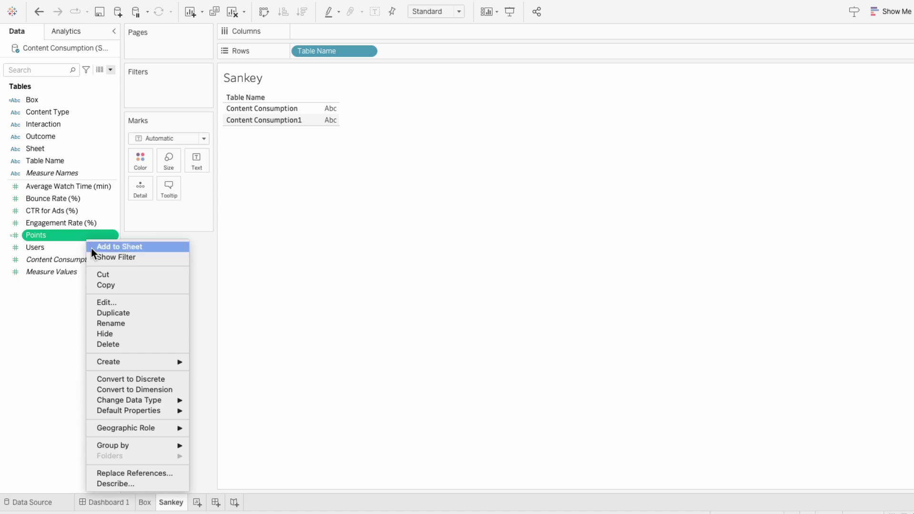
mouse_move(130, 361)
click(207, 379)
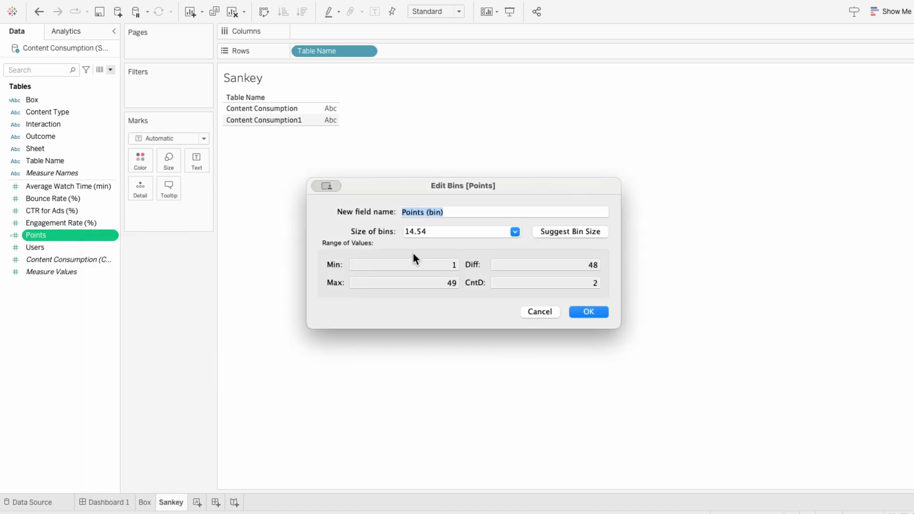
double_click(433, 231)
text(1)
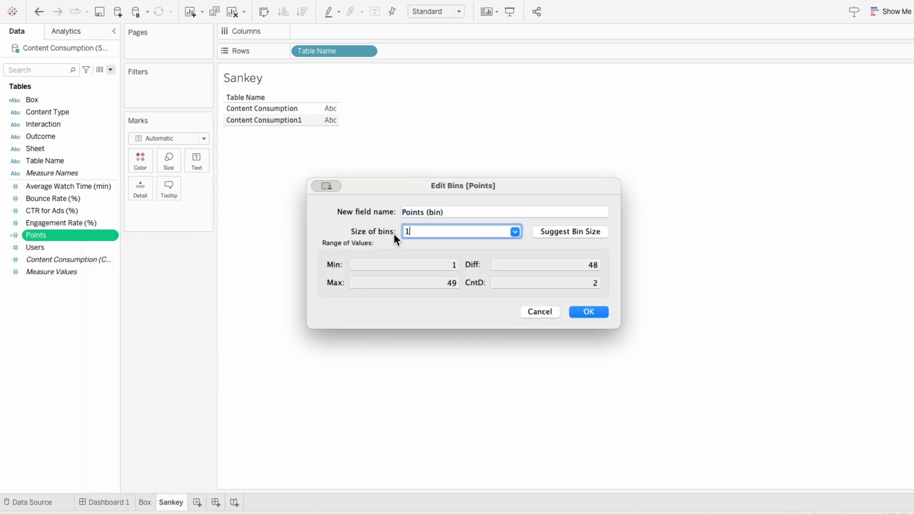
click(598, 313)
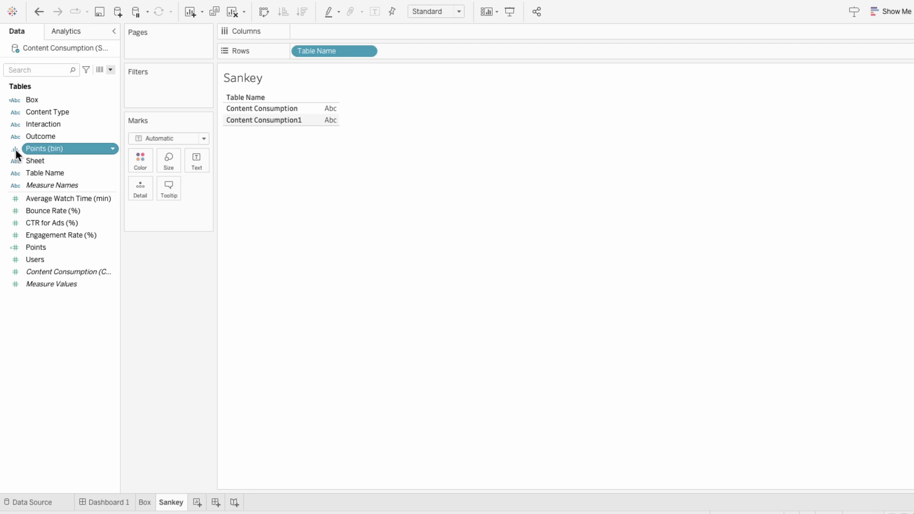
Step: Create a calculated field named Norm Points with the formula (INDEX() - 25) / 4
click(109, 71)
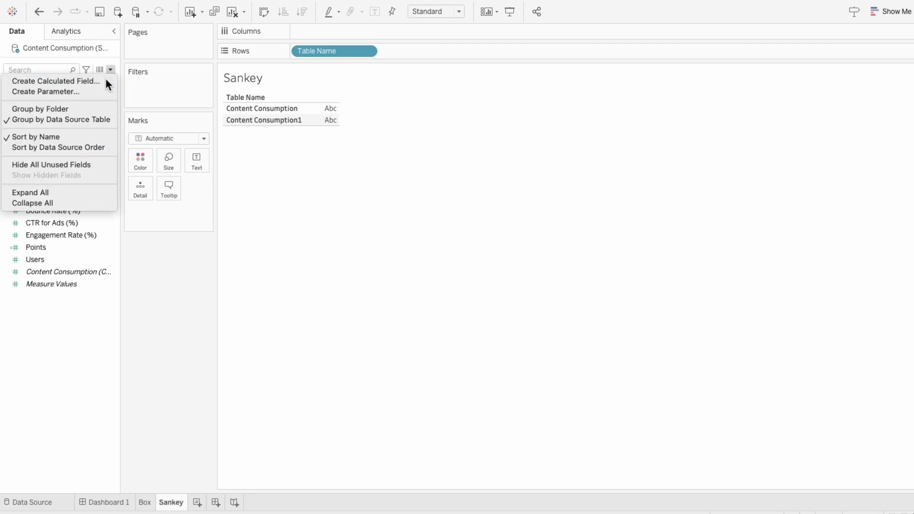
click(105, 82)
text(Norm Points)
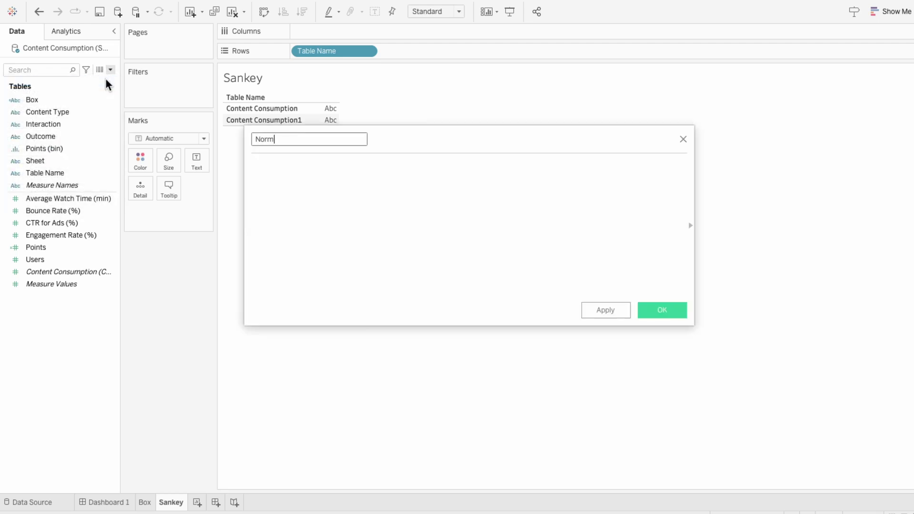
key(Tab)
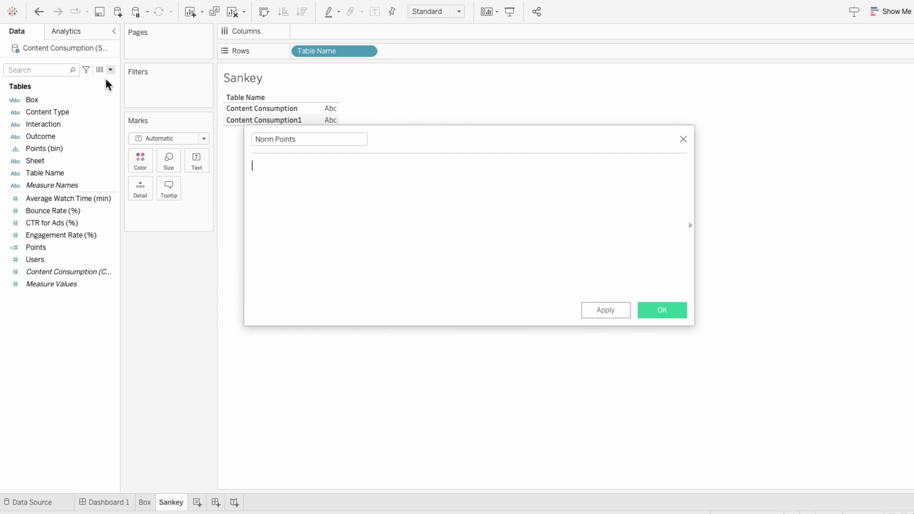
text((INDEX)
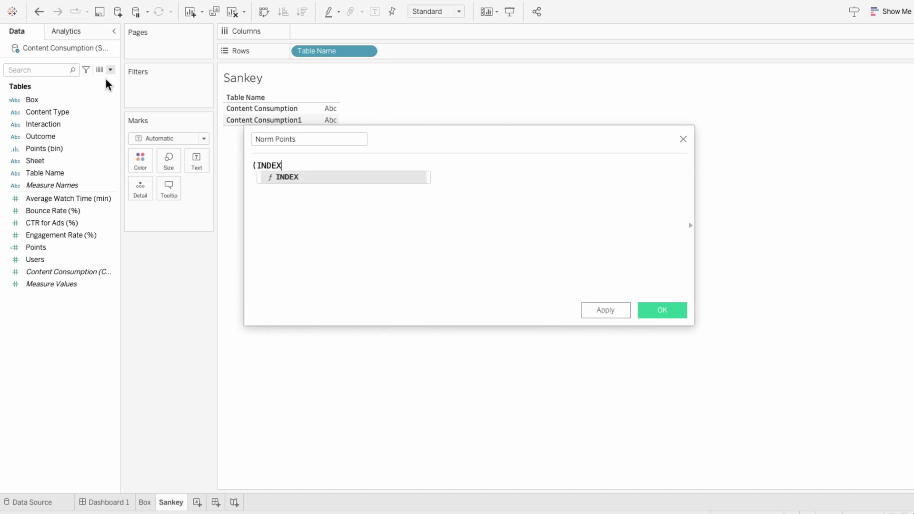
text(() - 25) / 4)
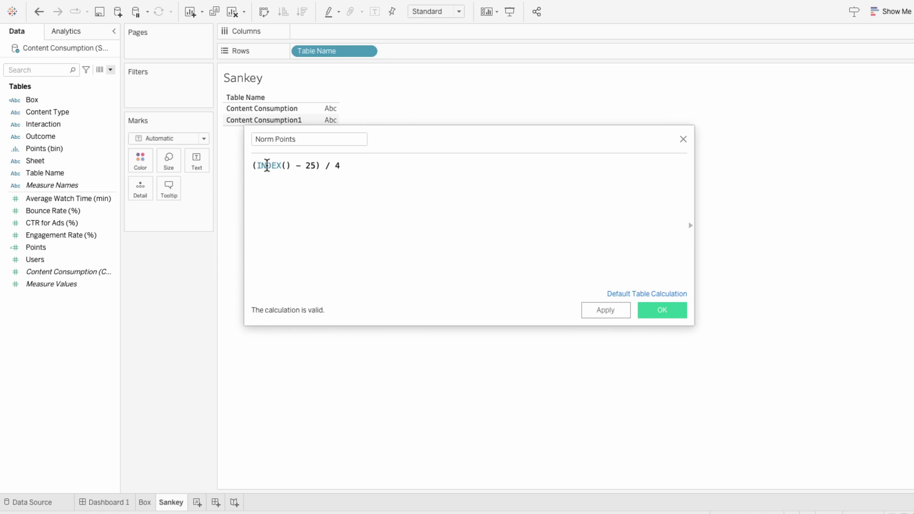
click(658, 310)
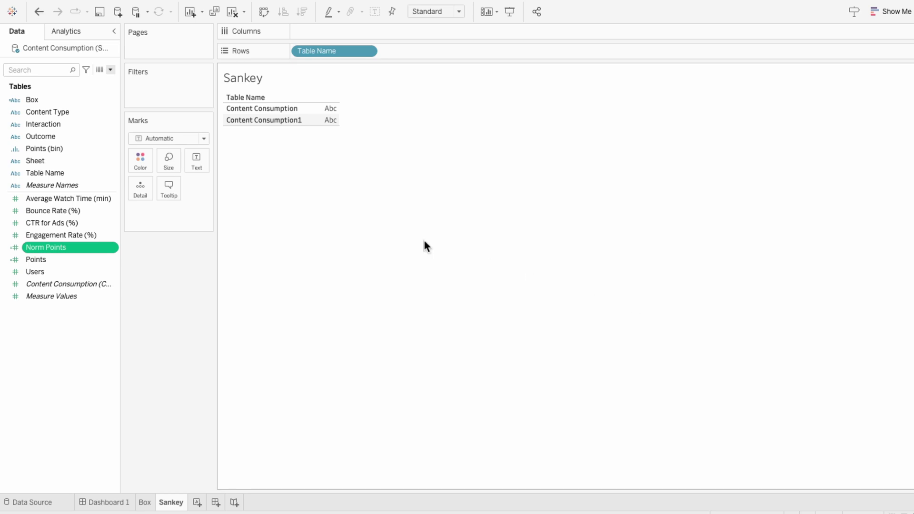
Step: Start a calculated field named Rank 1 and enter RUNNING_SUM(SUM([Users])) as the first part of its formula
click(110, 70)
click(108, 79)
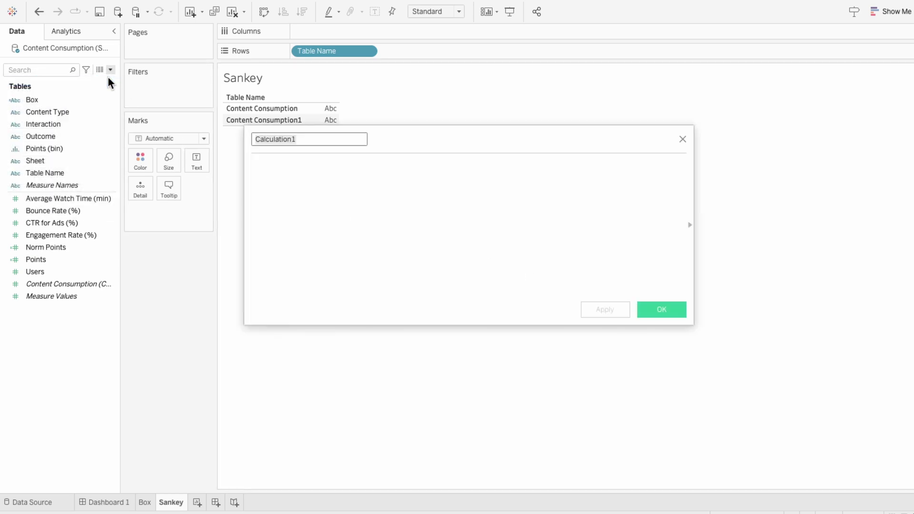
text(Rank 1)
key(Tab)
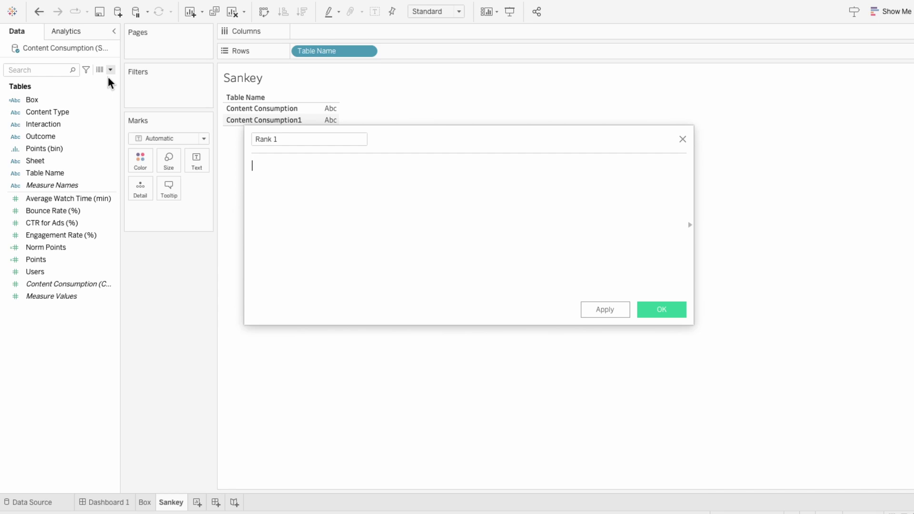
text(RUNN)
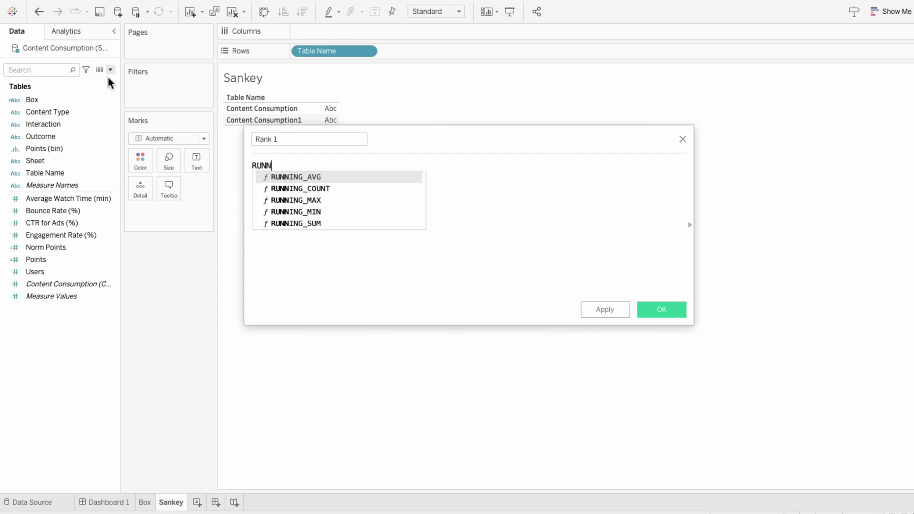
text(ING_SUM(SU)
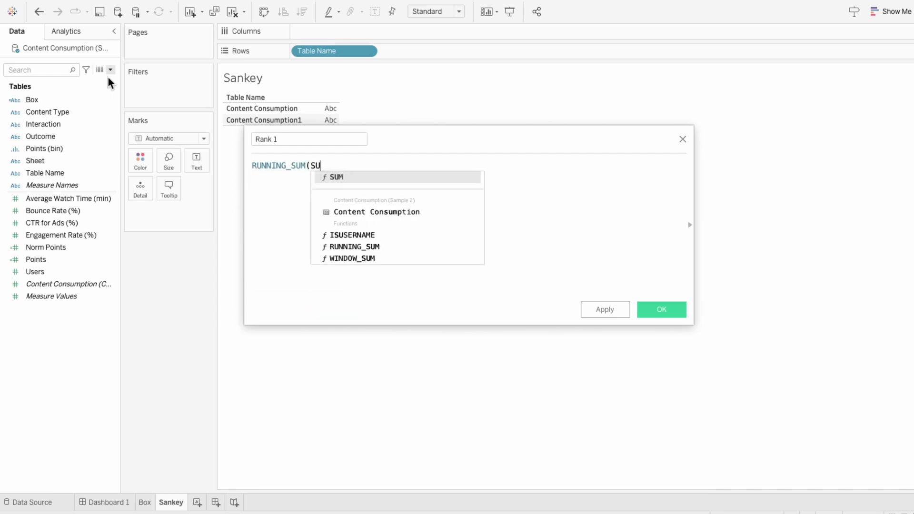
text(M(user)
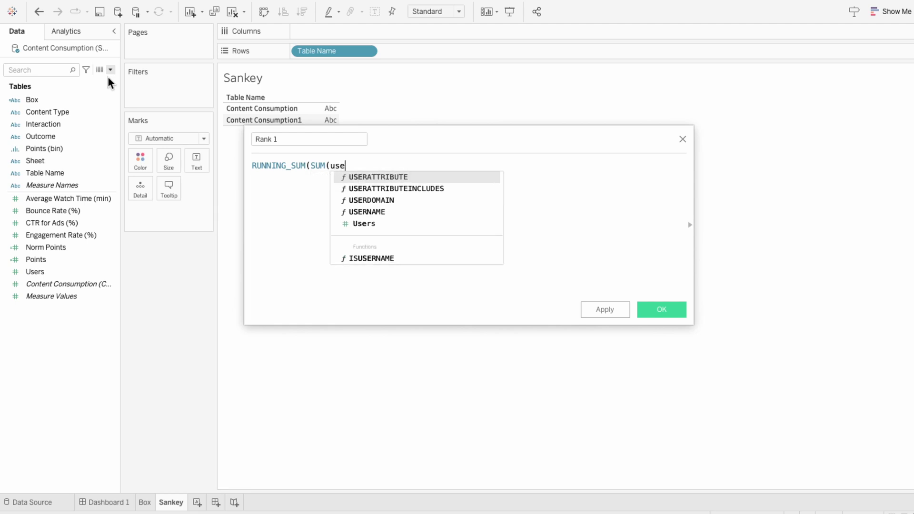
key(Down)
key(Down)
key(Down)
key(Down)
key(Return)
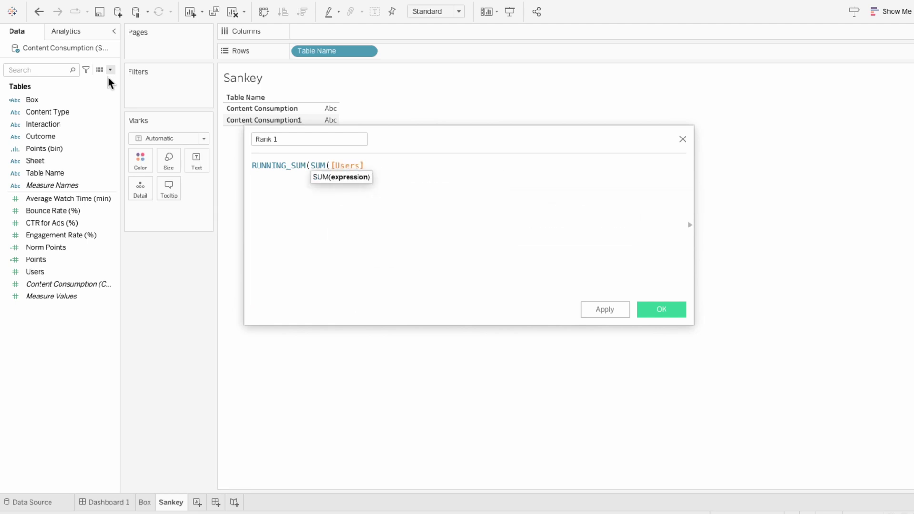
text()))
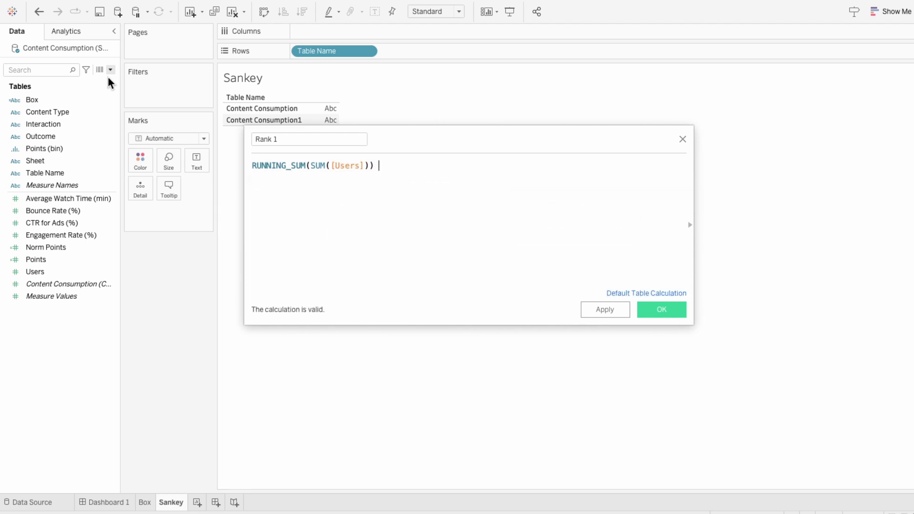
Step: Divide the Rank 1 running sum by TOTAL(SUM([Users])) and save the calculated field
text( / TO)
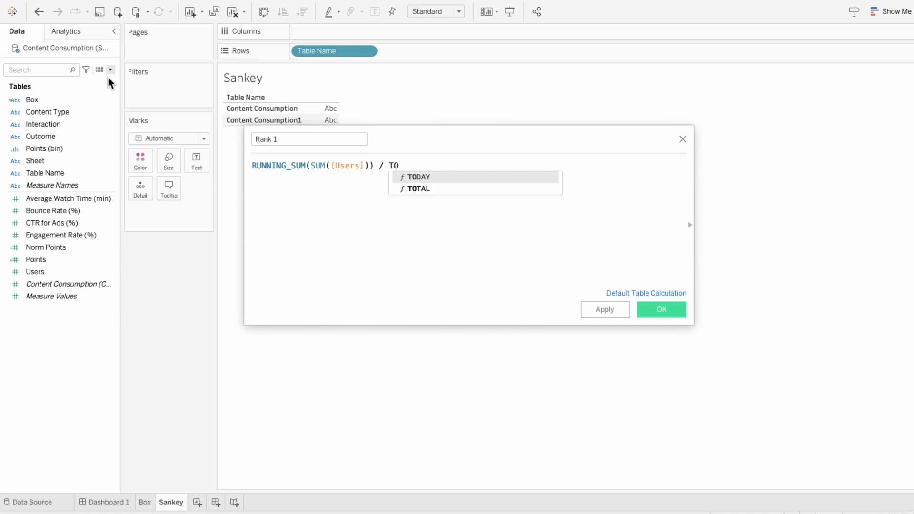
text(TAL(SUM()
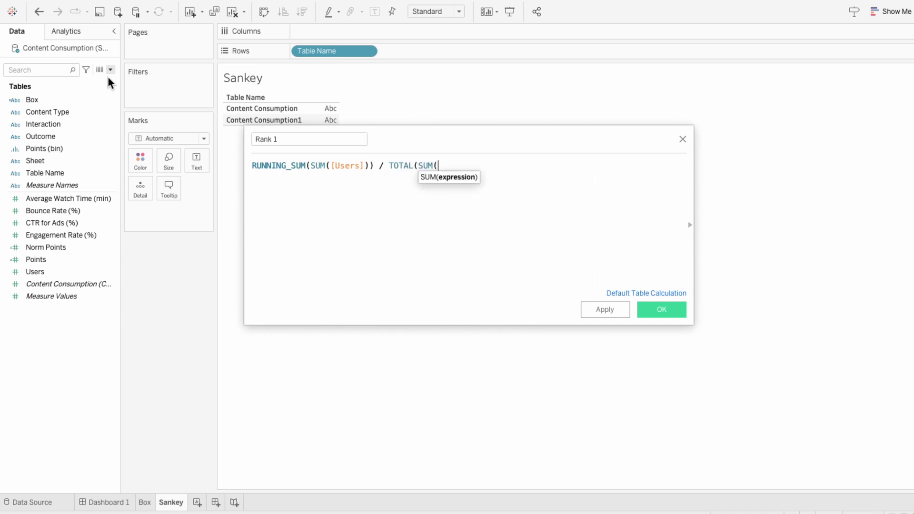
text(users)
key(Return)
text()))
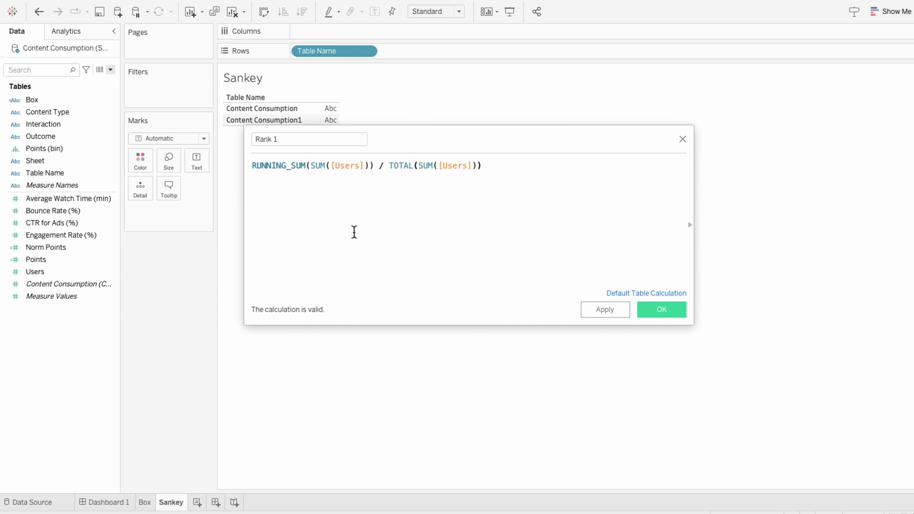
click(663, 310)
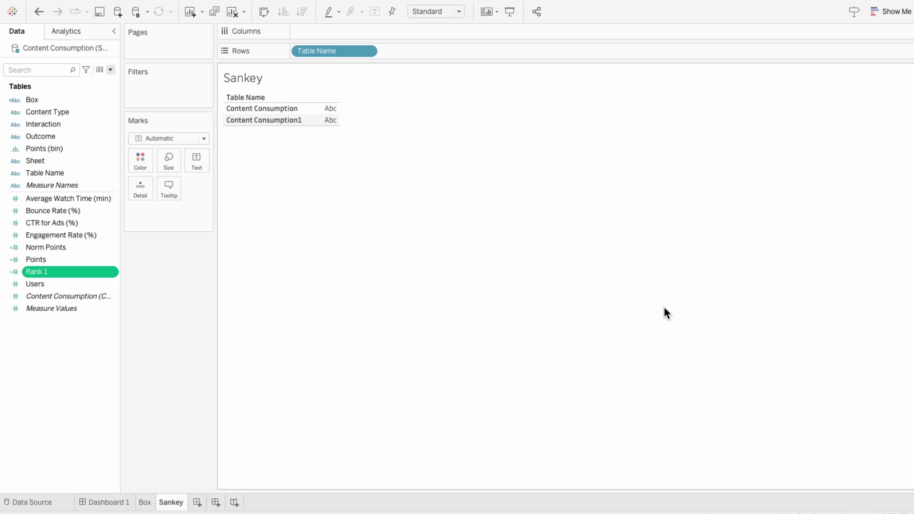
Step: Duplicate the Rank 1 calculated field and rename the copy Rank 2, keeping its formula
right_click(76, 272)
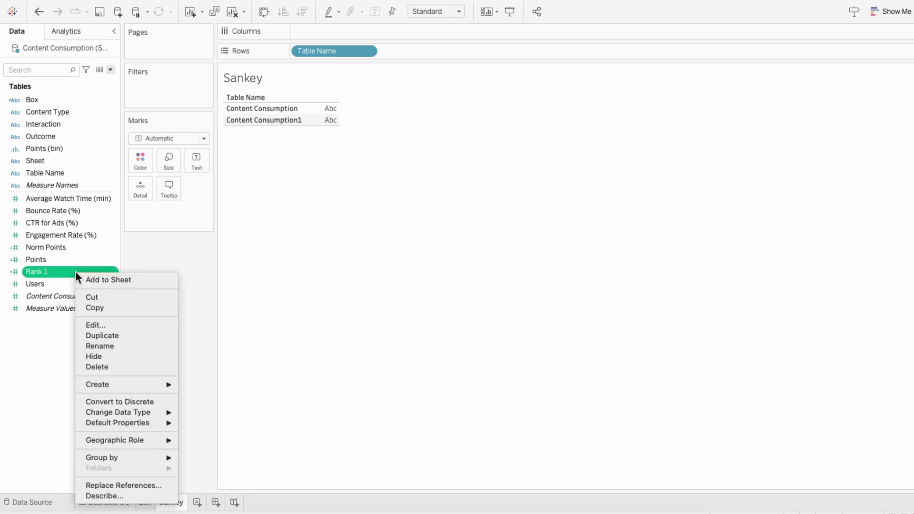
click(107, 336)
right_click(81, 284)
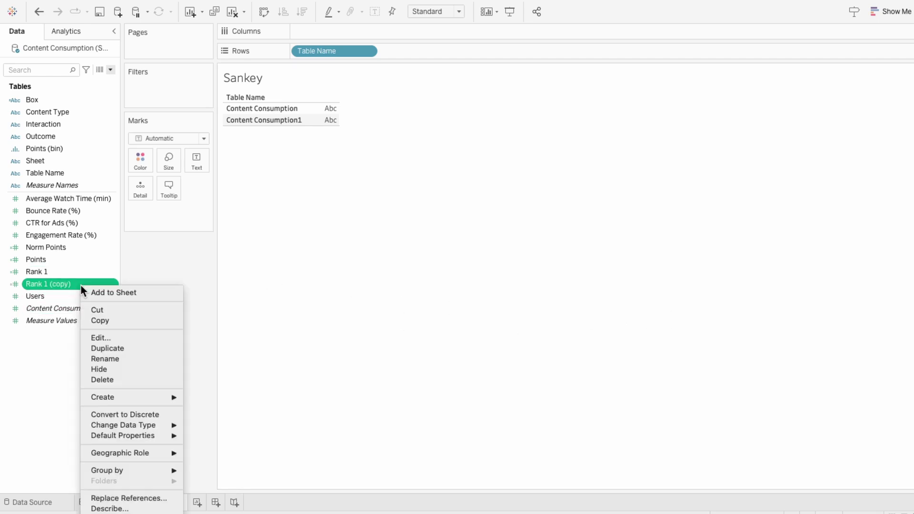
click(96, 335)
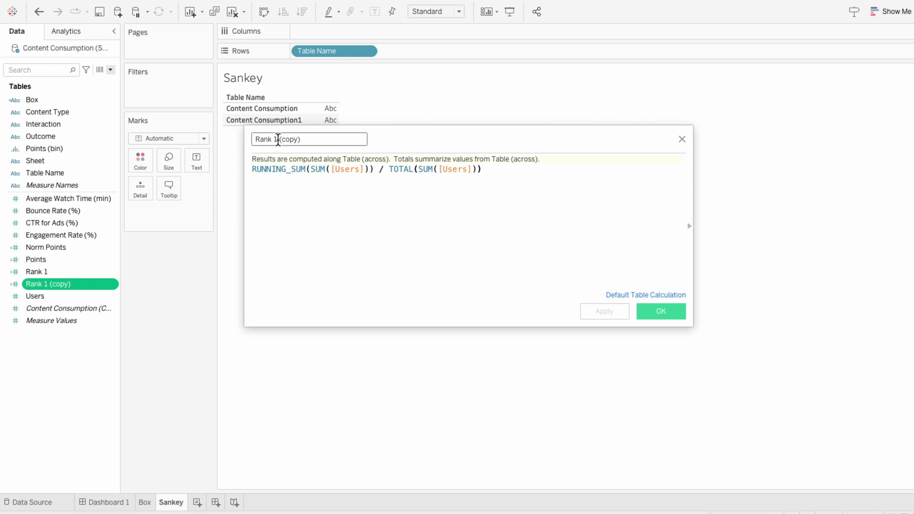
drag(271, 139, 304, 139)
text(2)
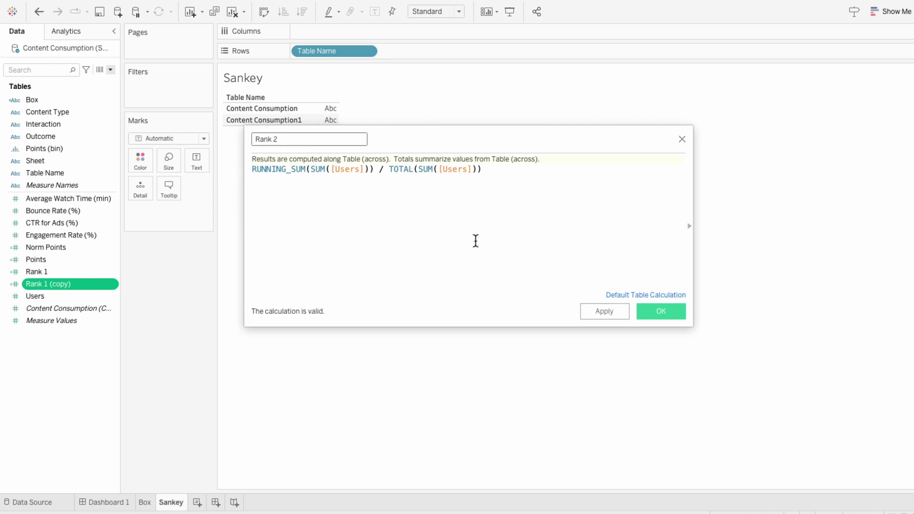
click(649, 308)
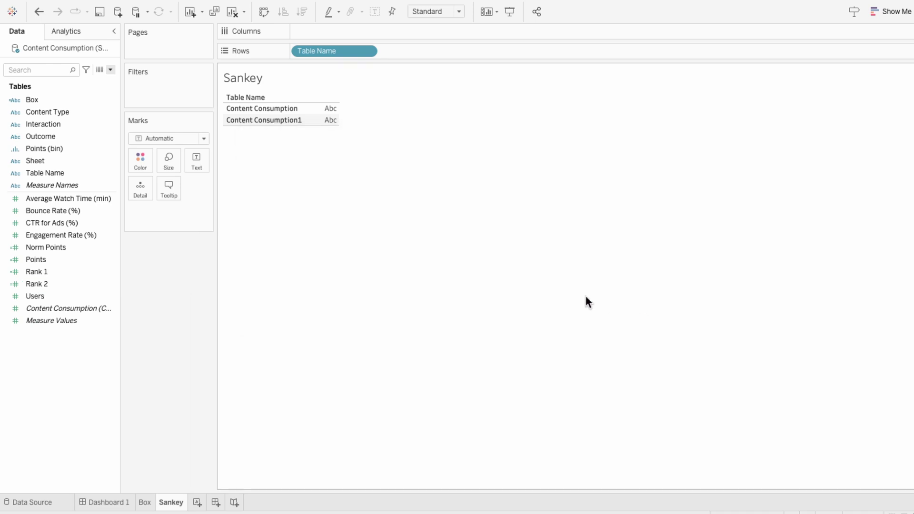
Step: Create a calculated field named Sigmoid with the formula 1 / (1 + EXP(1) ^ - [Norm Points])
click(110, 69)
click(111, 79)
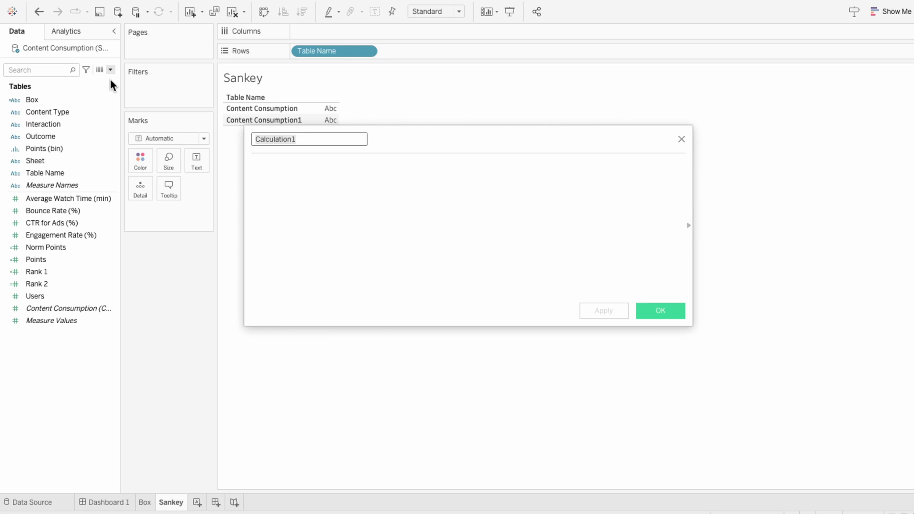
text(Sig)
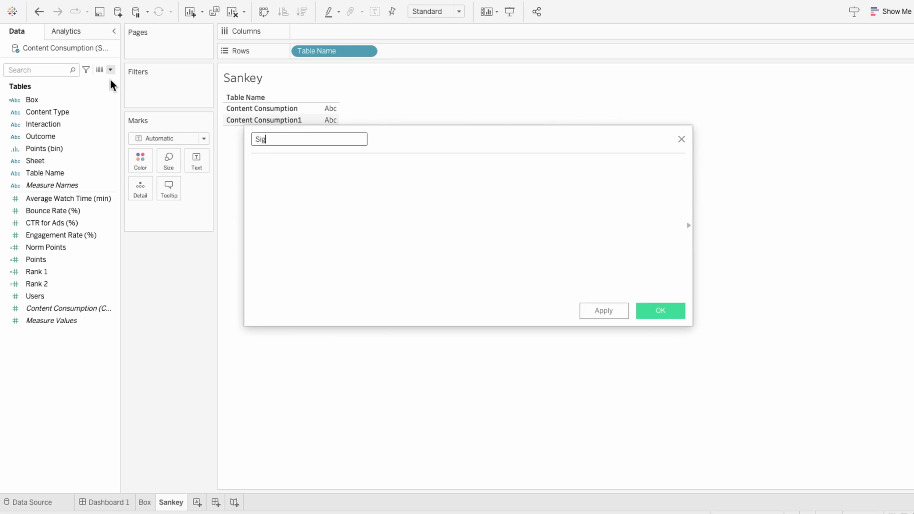
text(moid)
key(Tab)
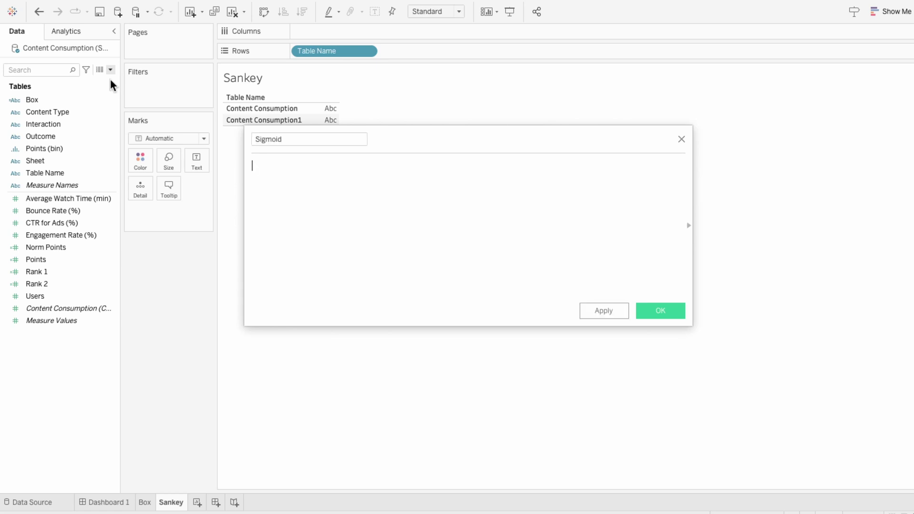
text(1 / (1 + EXP()
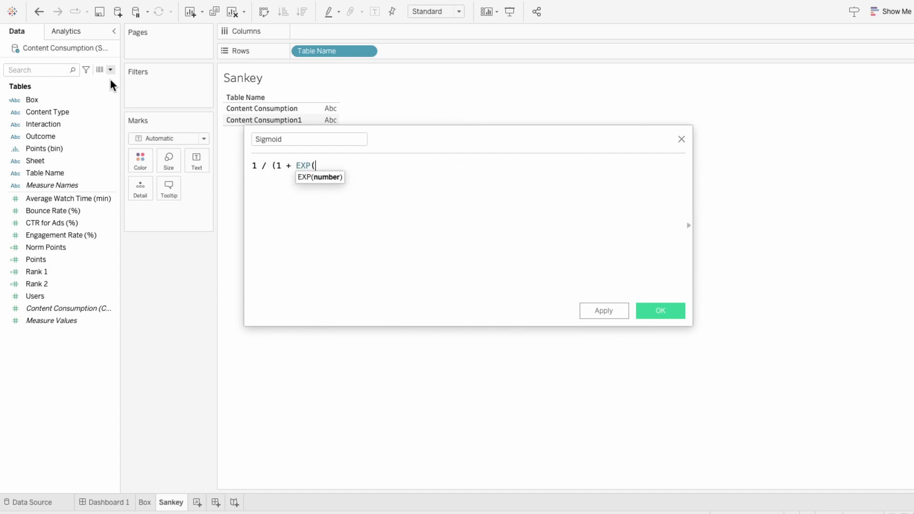
text(1) ^ - nor)
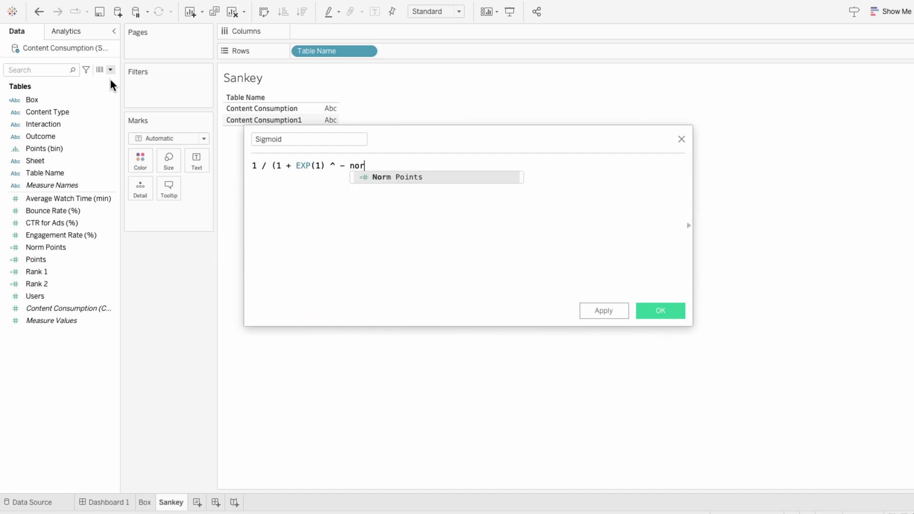
key(Return)
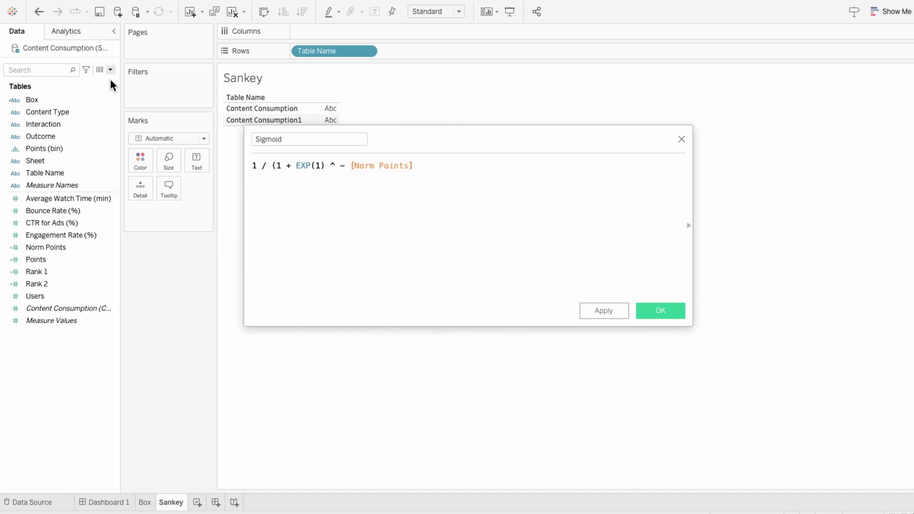
text())
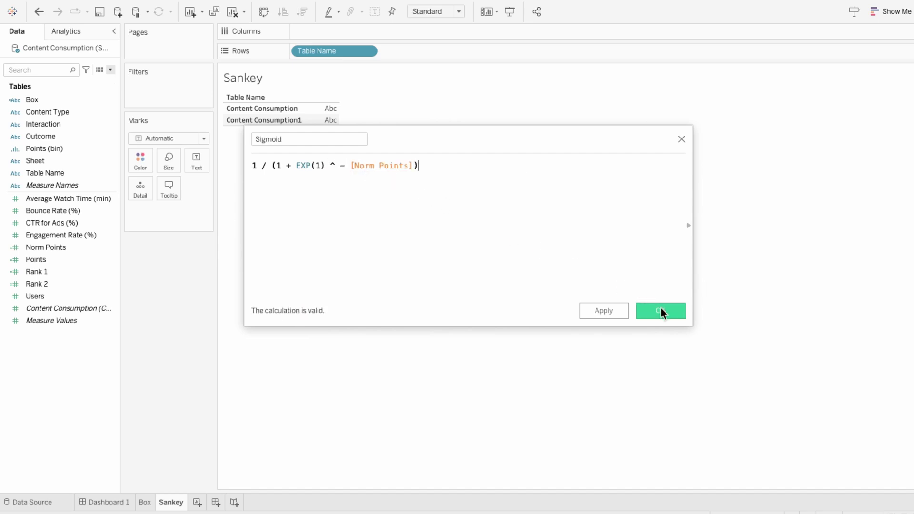
click(661, 310)
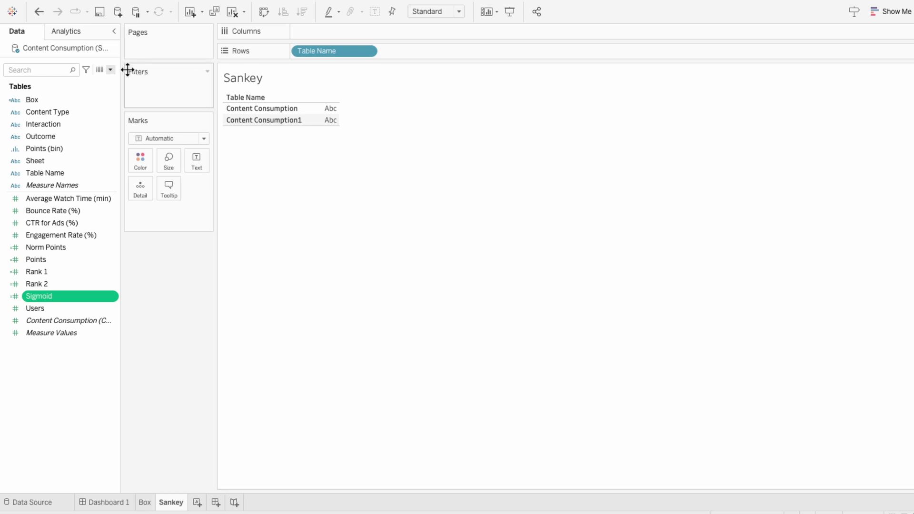
Step: Start a calculated field named Curve and enter [Rank 1] + (([Rank 2] as the first part of its formula
click(111, 70)
click(109, 79)
text(C)
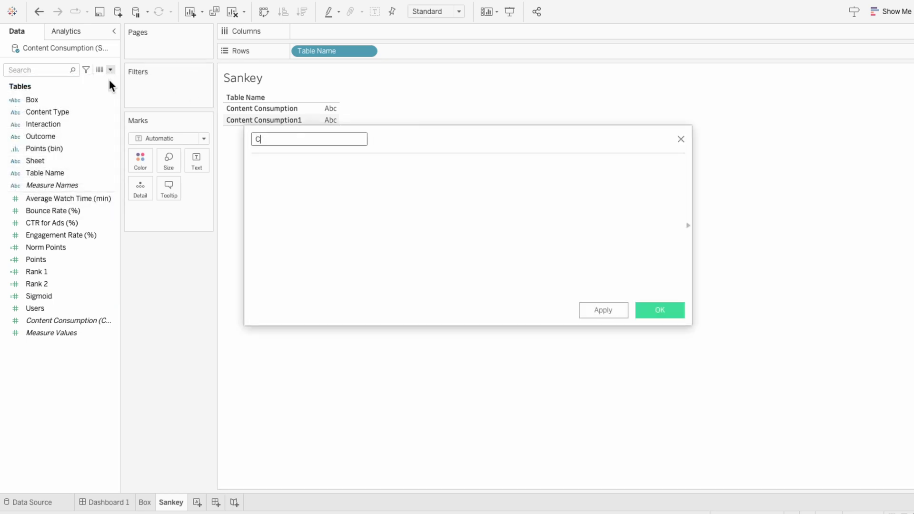
text(urve)
key(Tab)
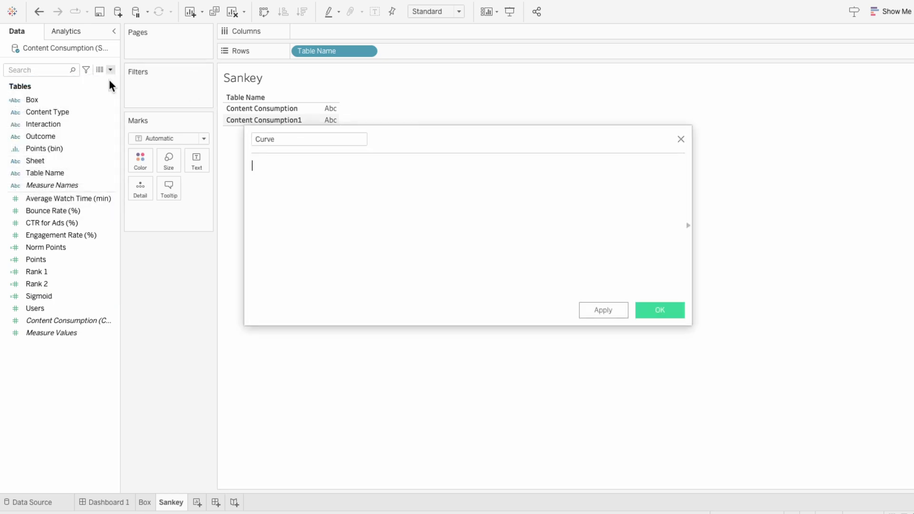
text(rank)
key(Down)
key(Return)
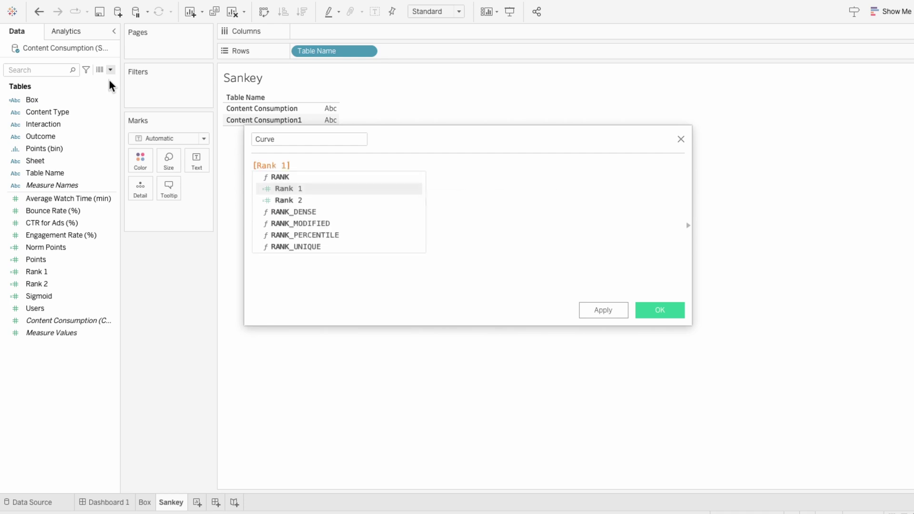
text(+ ((ran)
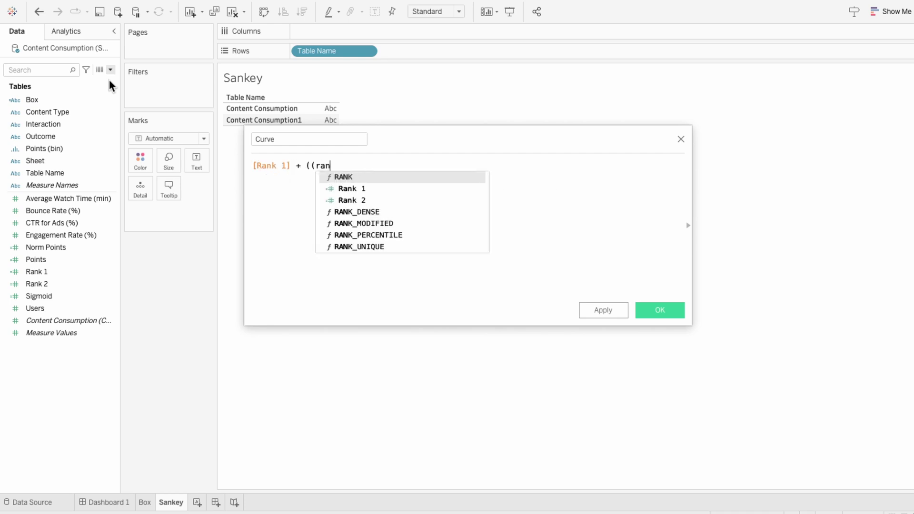
key(Down)
key(Down)
key(Return)
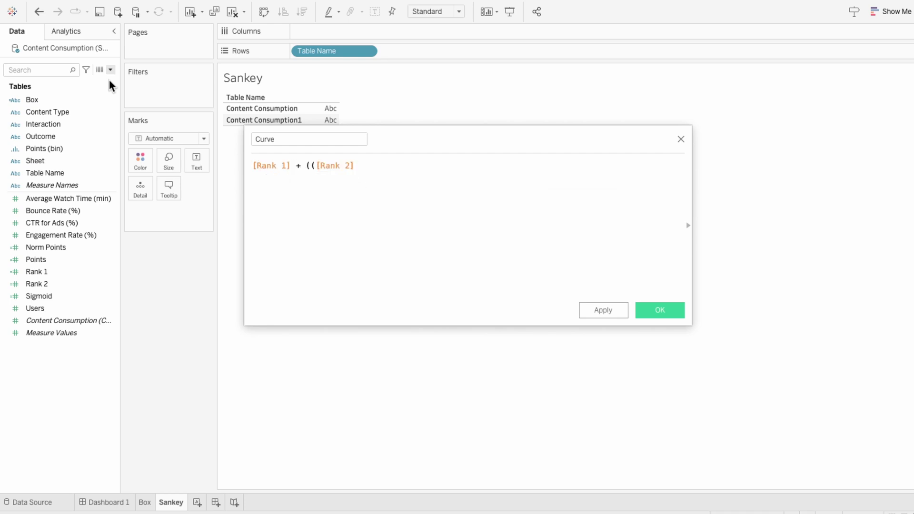
Step: Complete the Curve formula with - [Rank 1]) * [Sigmoid]) and save the calculated field
text(- rank)
key(Down)
key(Return)
text() * sig)
key(Return)
text())
click(660, 310)
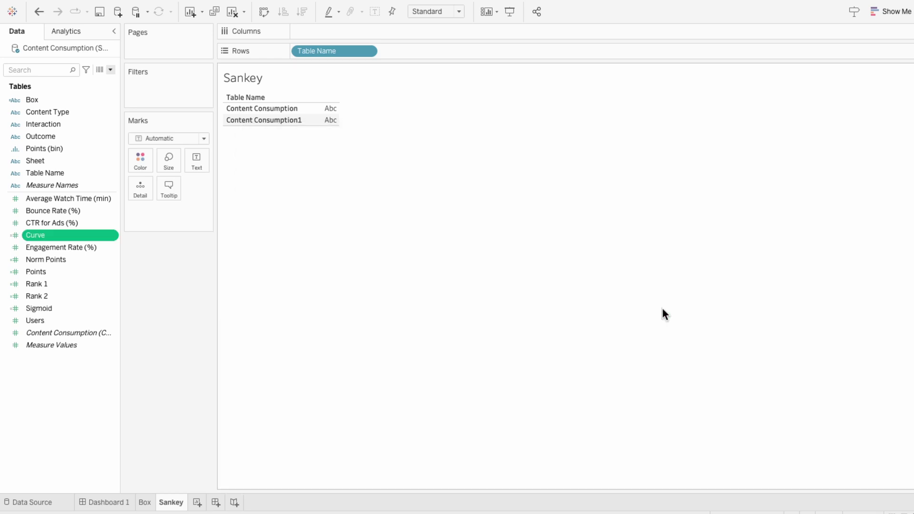
Step: Create a calculated field named Size with the formula WINDOW_AVG(SUM([Users]))
click(110, 70)
click(107, 81)
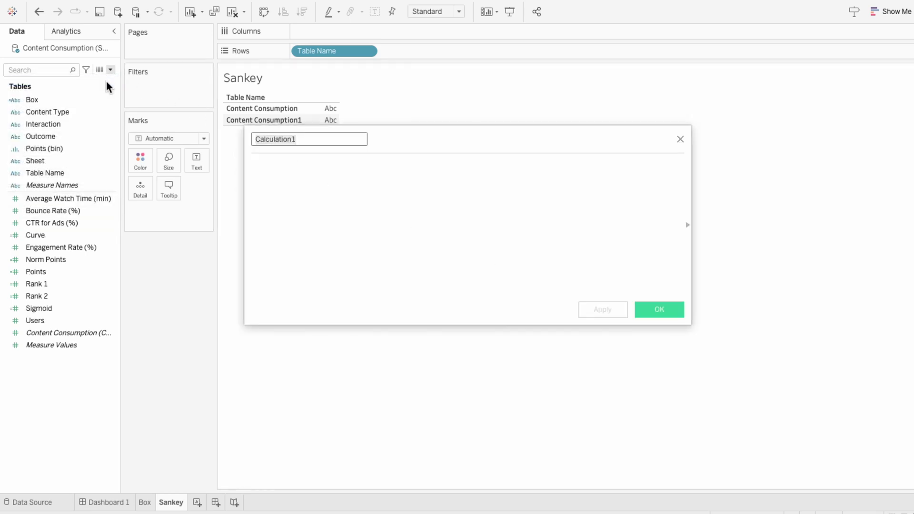
text(Size)
key(Tab)
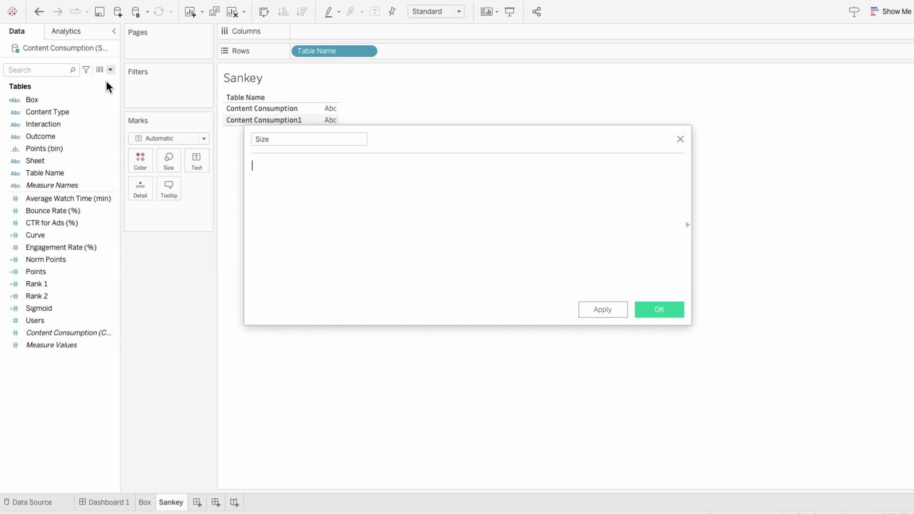
text(WINDO)
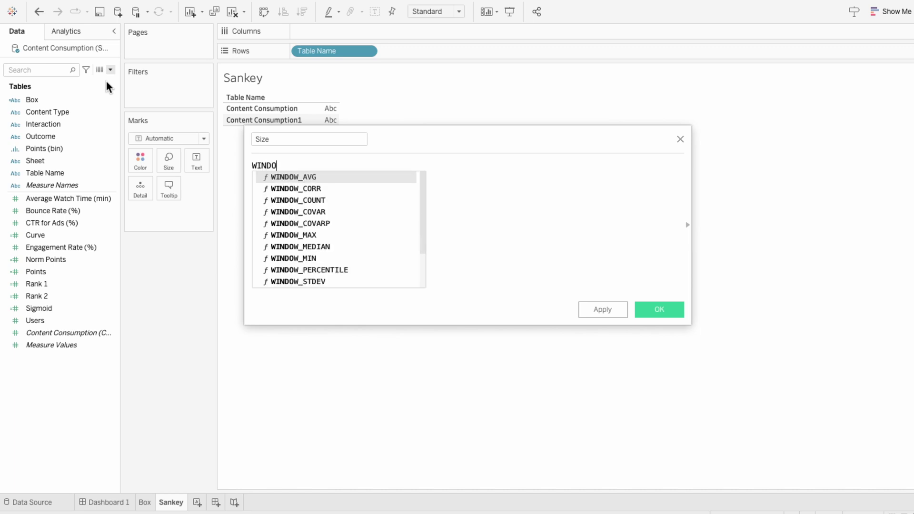
text(W_AVG(S)
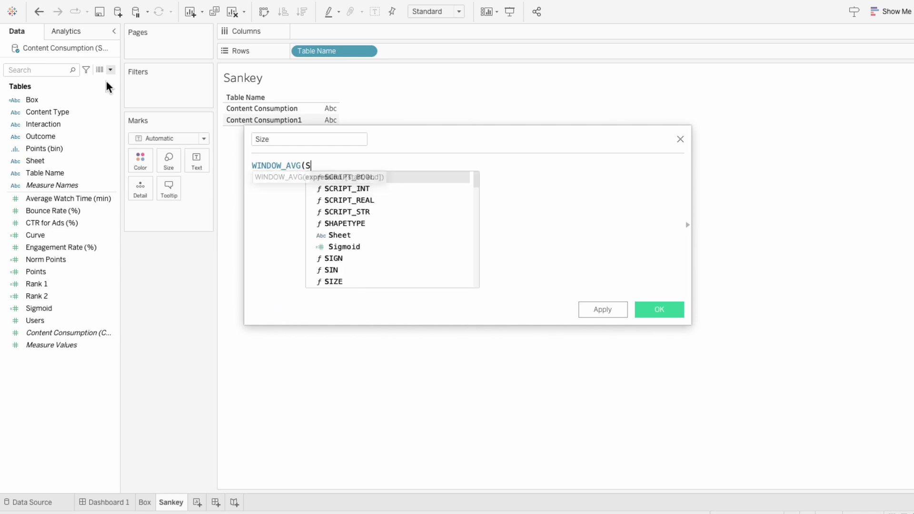
text(UM(user)
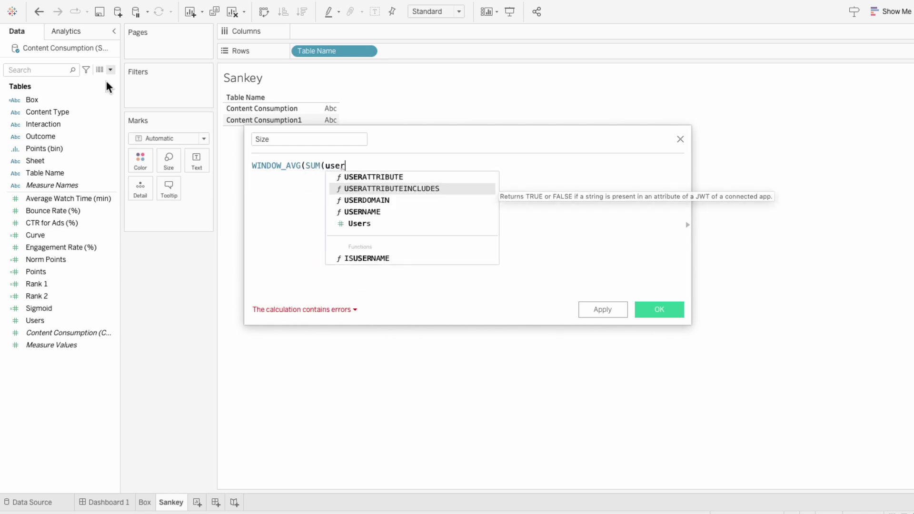
key(Down)
key(Down)
key(Down)
key(Return)
text()))
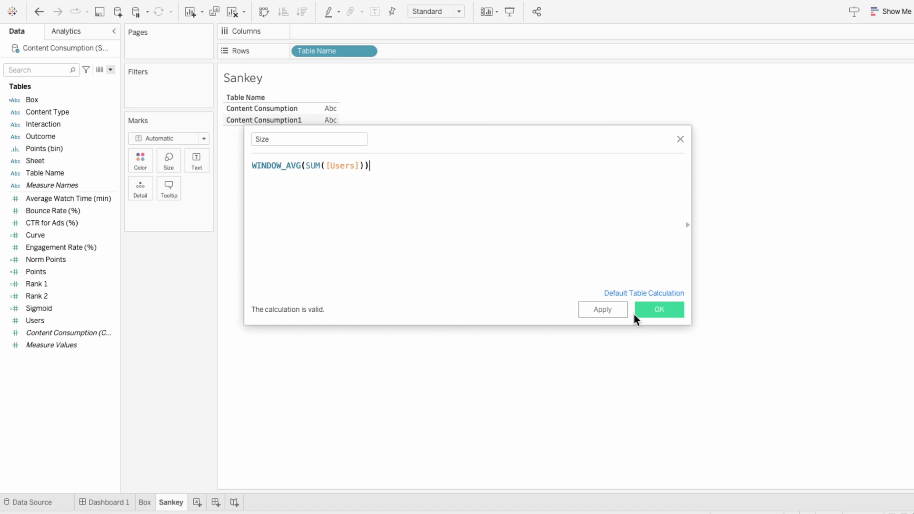
click(658, 311)
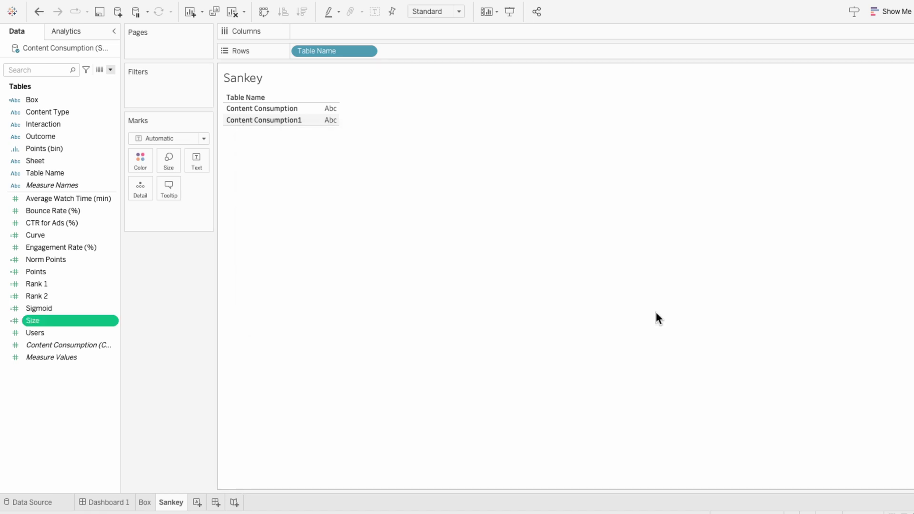
Step: Remove Table Name from Rows and place Norm Points on Columns
click(327, 49)
key(Delete)
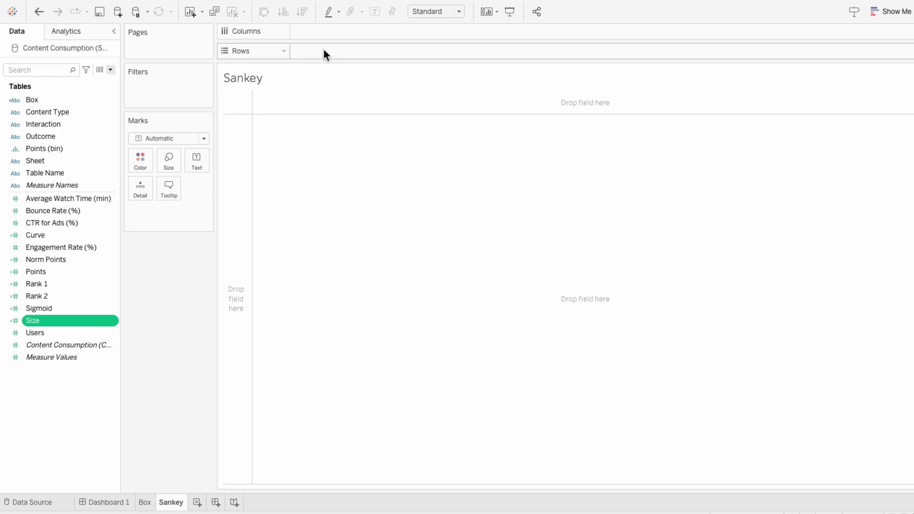
drag(73, 259, 324, 30)
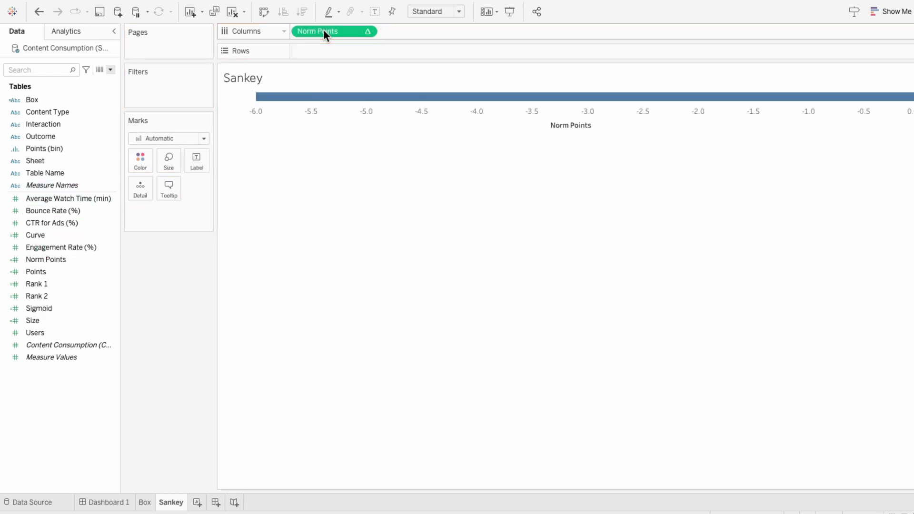
right_click(324, 30)
mouse_move(355, 157)
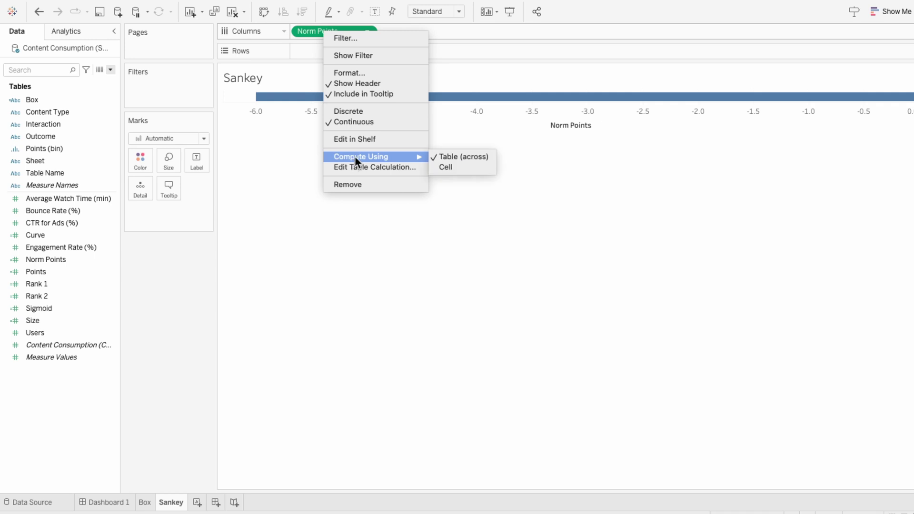
click(273, 167)
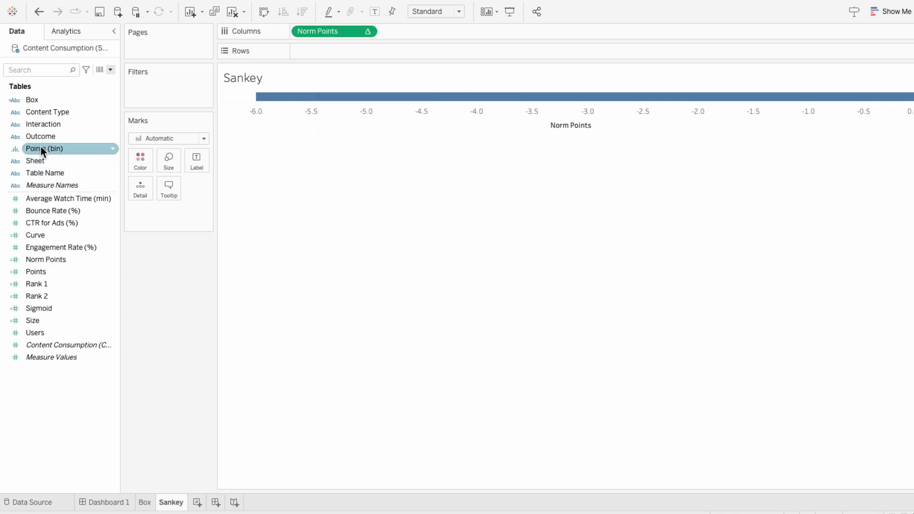
Step: Add Points (bin) to the marks as detail and compute Norm Points using Points (bin)
drag(41, 146, 159, 208)
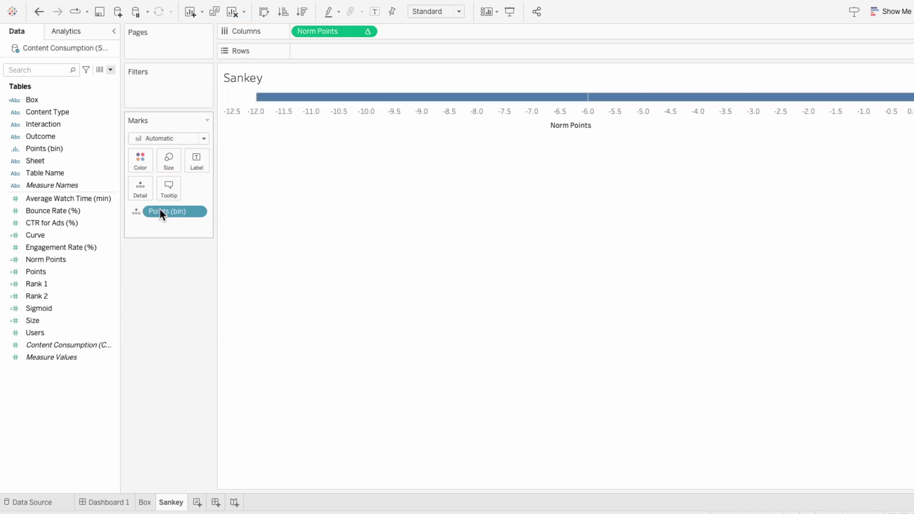
right_click(330, 27)
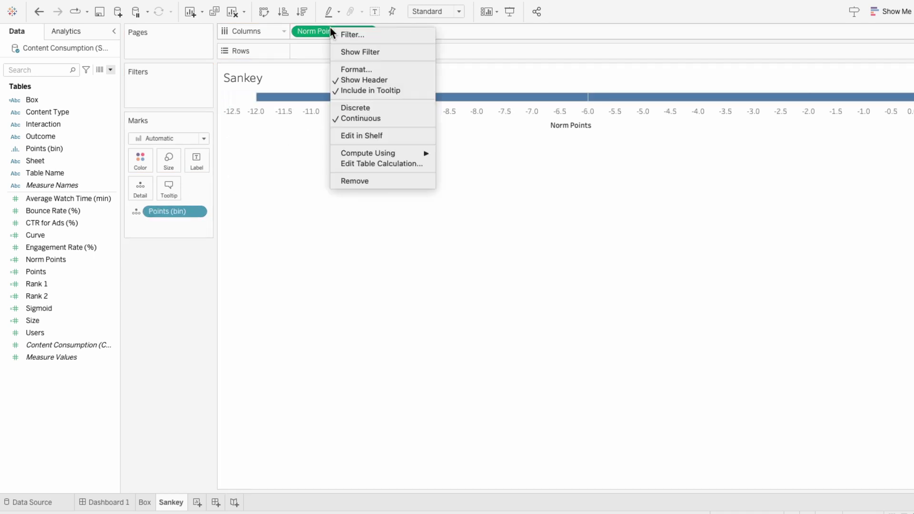
mouse_move(424, 153)
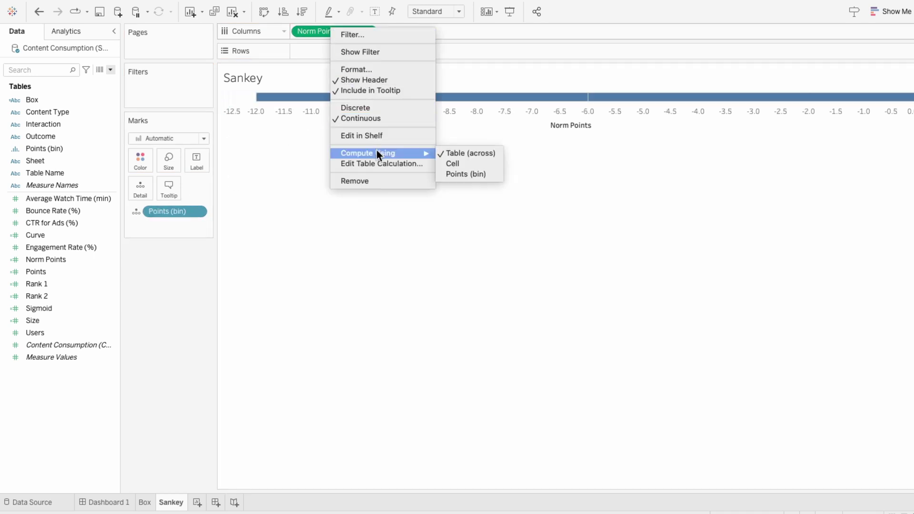
click(456, 175)
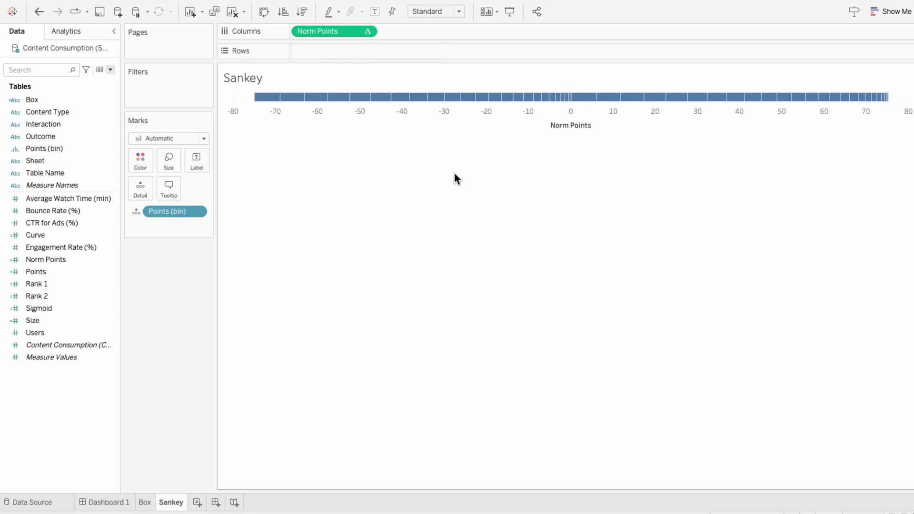
click(53, 323)
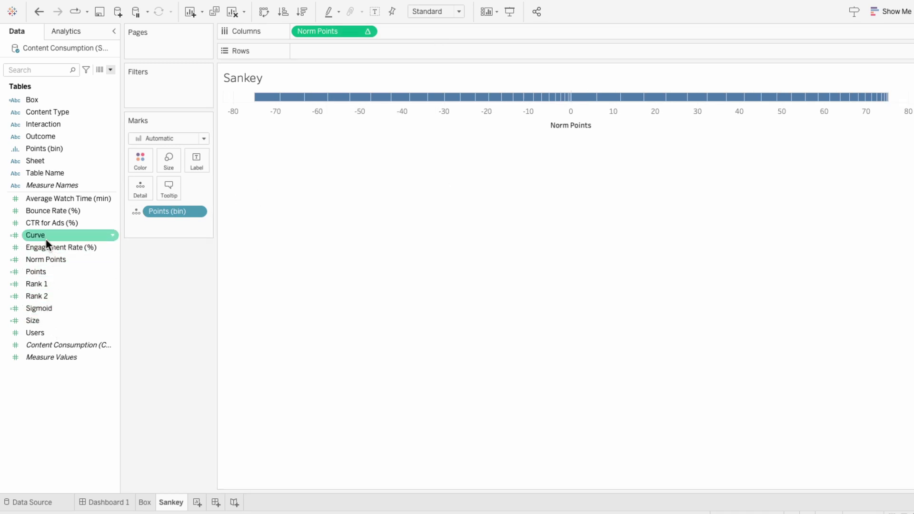
Step: Place Curve on Rows and compute its nested Rank 1 calculation using Points (bin) as the specific dimension
drag(45, 236, 333, 55)
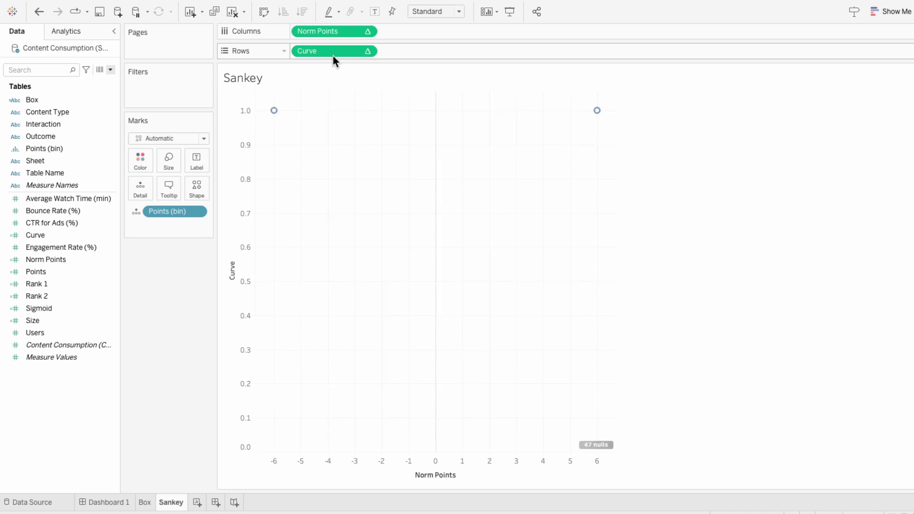
right_click(335, 50)
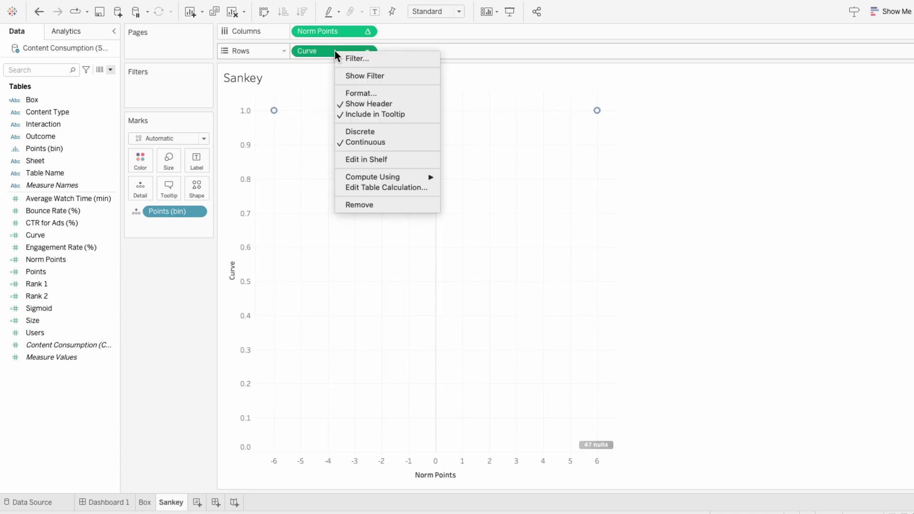
click(371, 187)
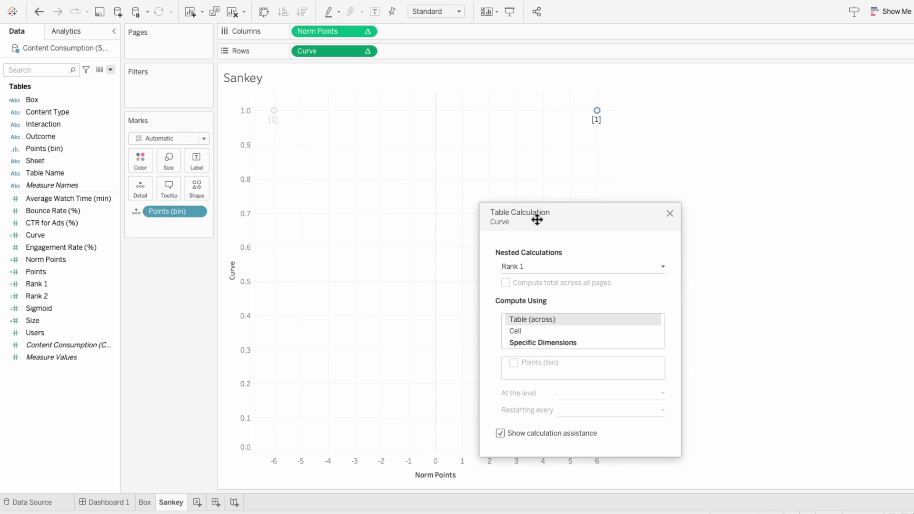
drag(537, 219, 703, 112)
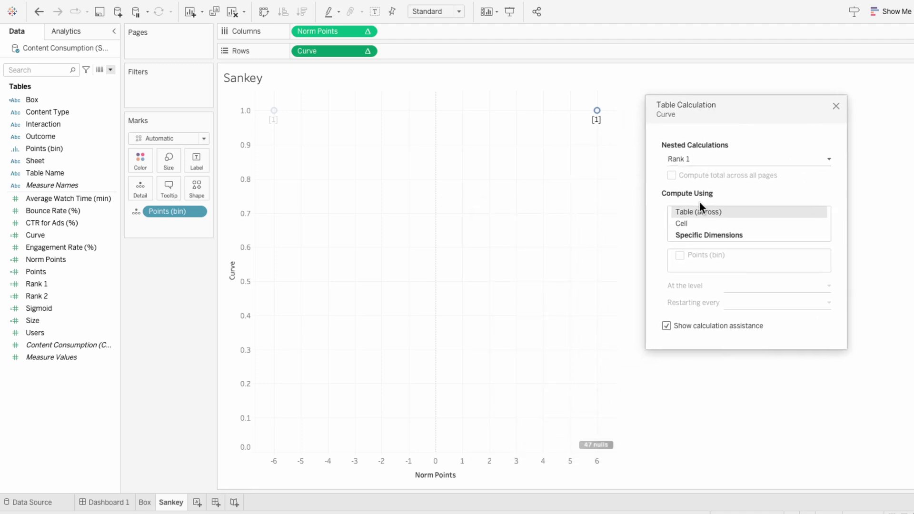
click(700, 232)
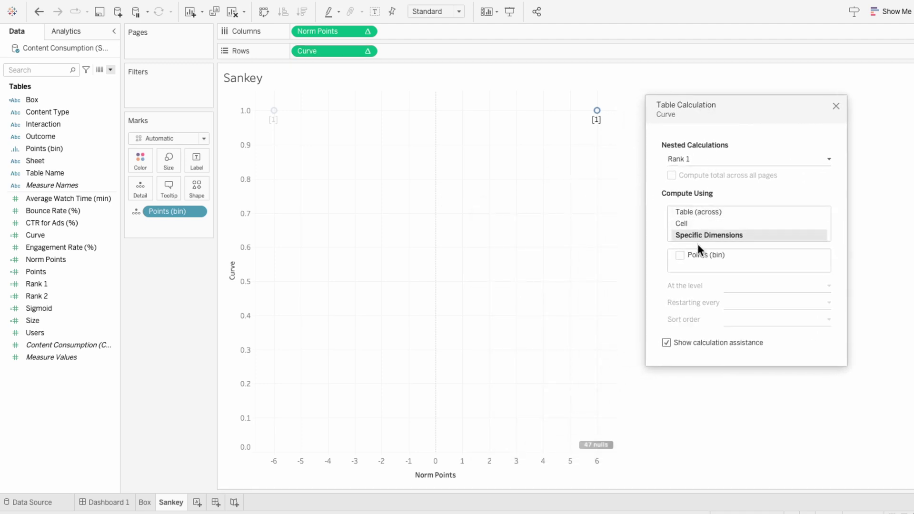
click(697, 253)
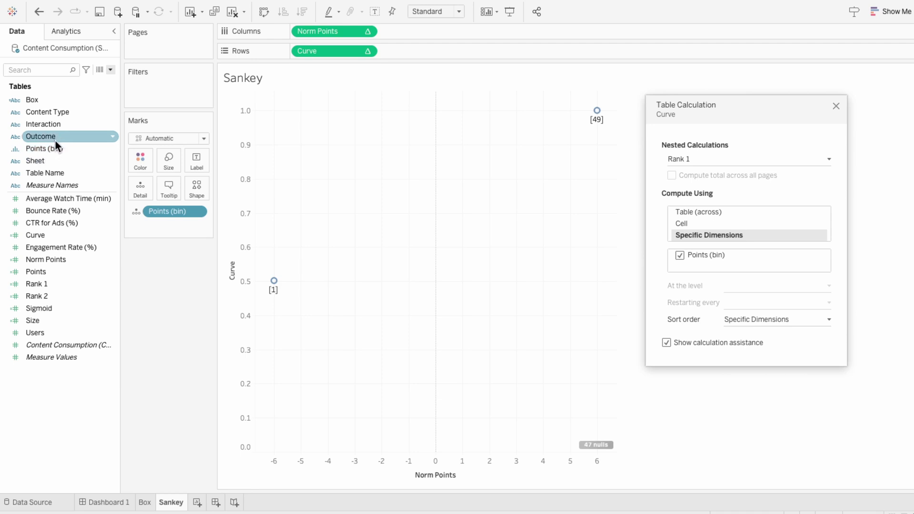
Step: Add Content Type and Interaction to the marks as detail, and compute Rank 1 using Content Type, Interaction and Points (bin), in that order
drag(49, 113, 146, 228)
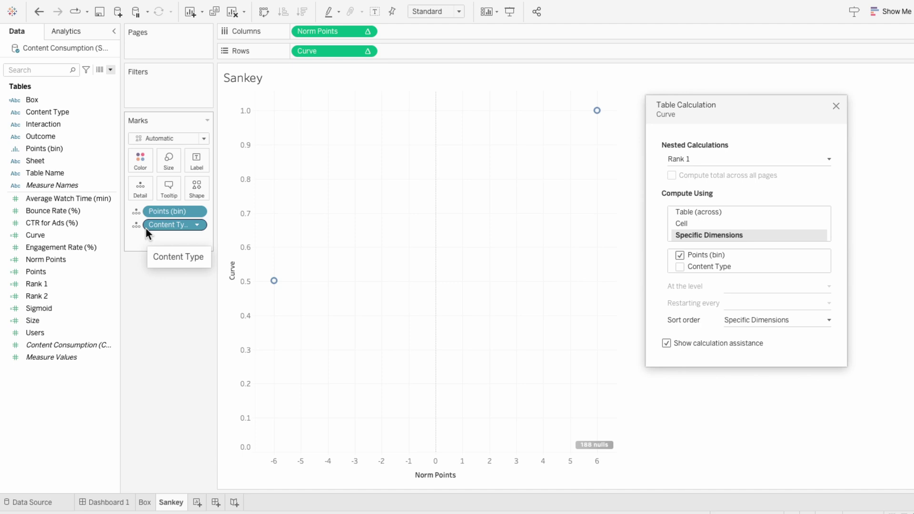
drag(45, 125, 141, 242)
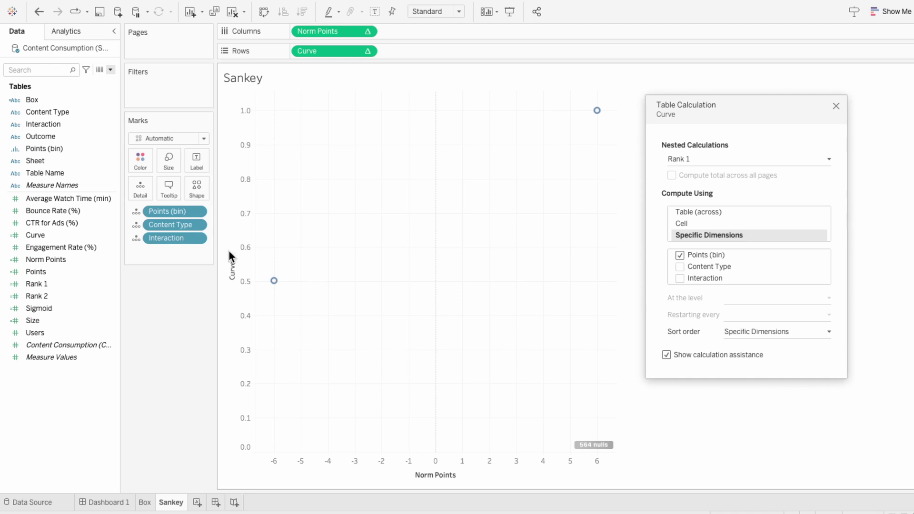
click(691, 266)
click(690, 278)
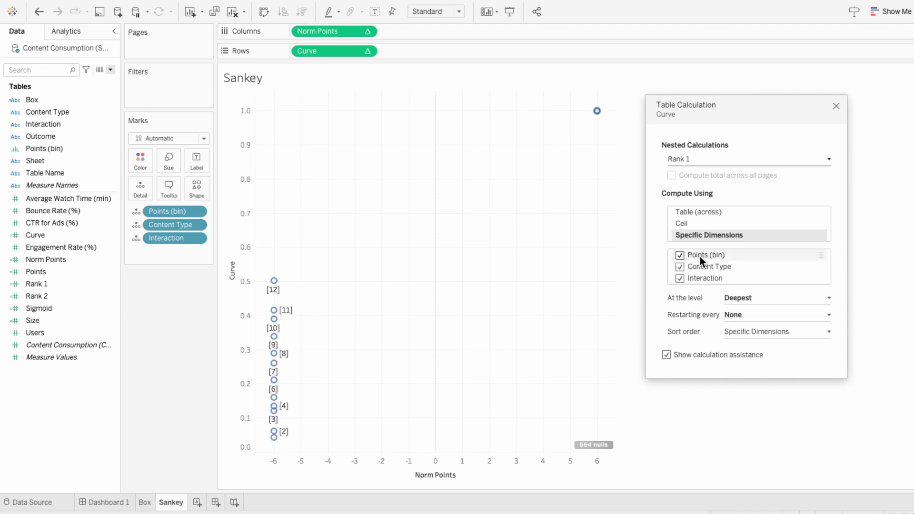
drag(699, 255, 697, 281)
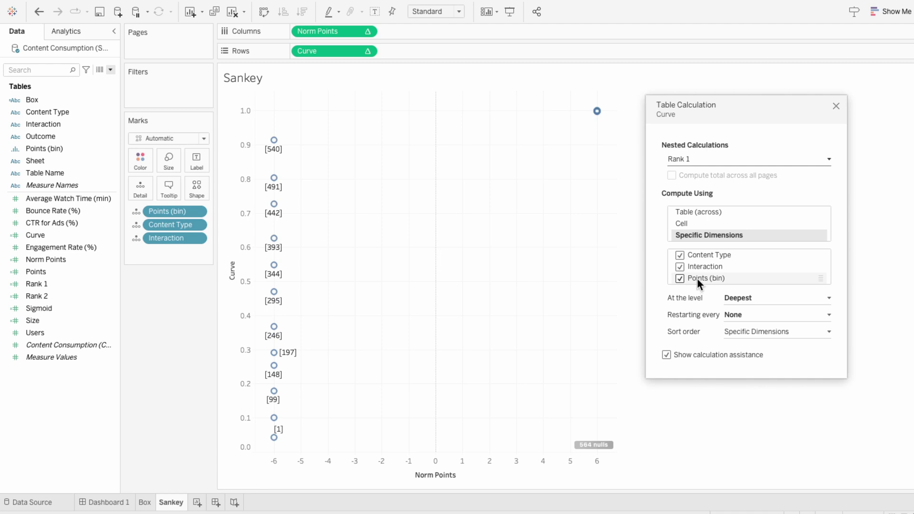
Step: Compute Curve's nested Rank 2 calculation using the specific dimensions Interaction, Content Type and Points (bin), in that order
click(696, 163)
click(694, 179)
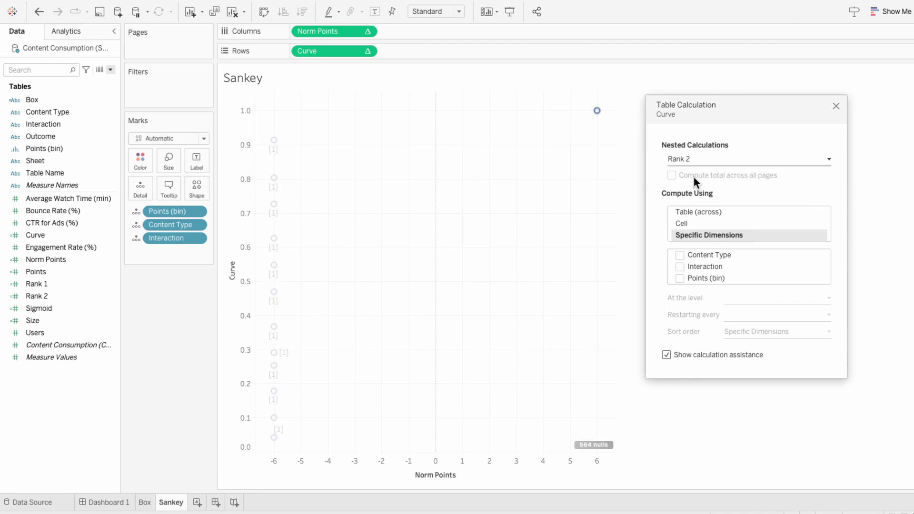
click(695, 255)
click(696, 266)
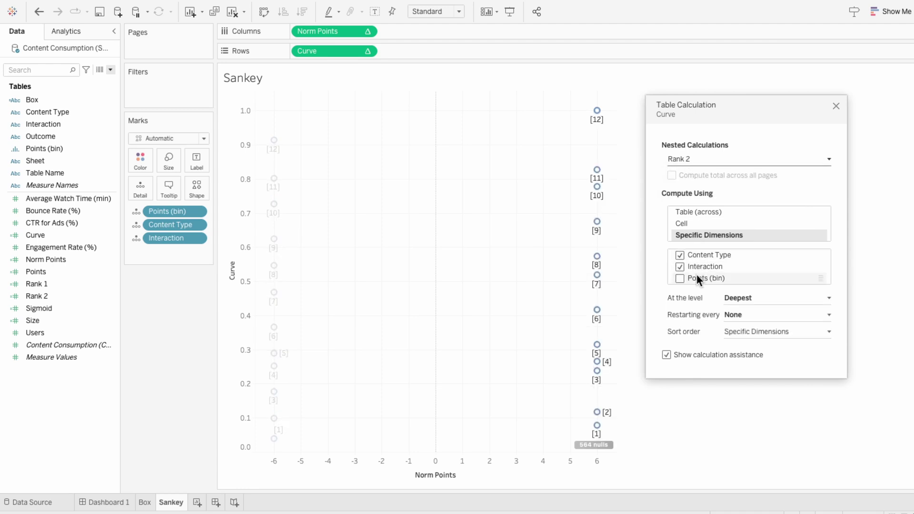
click(696, 275)
drag(699, 267, 701, 253)
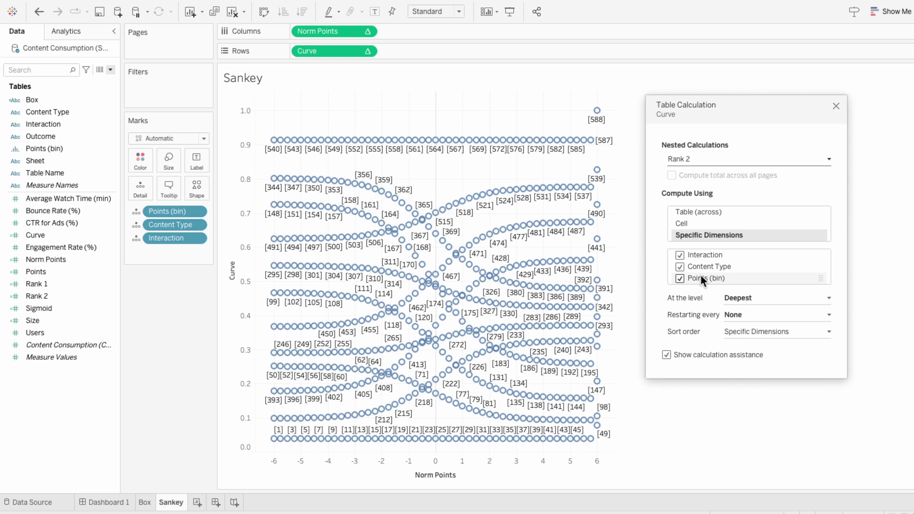
Step: Check which dimensions Curve's nested Norm Points calculation uses, and close the table calculation settings
click(696, 162)
click(696, 188)
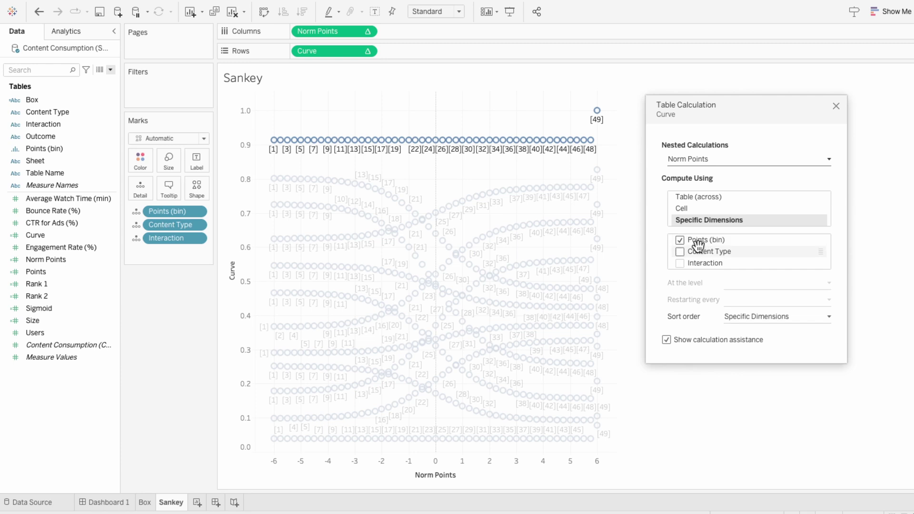
click(836, 106)
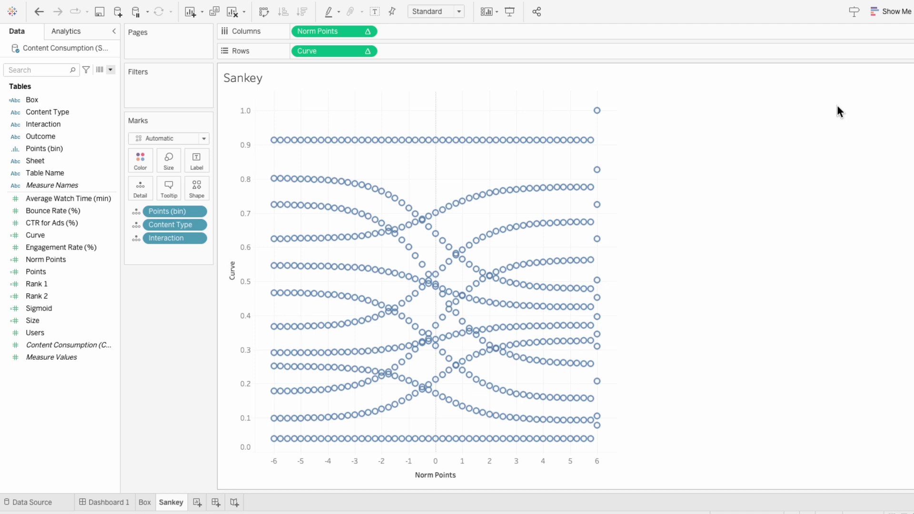
Step: Change the mark type to Line and use Points (bin) as the line path
click(157, 138)
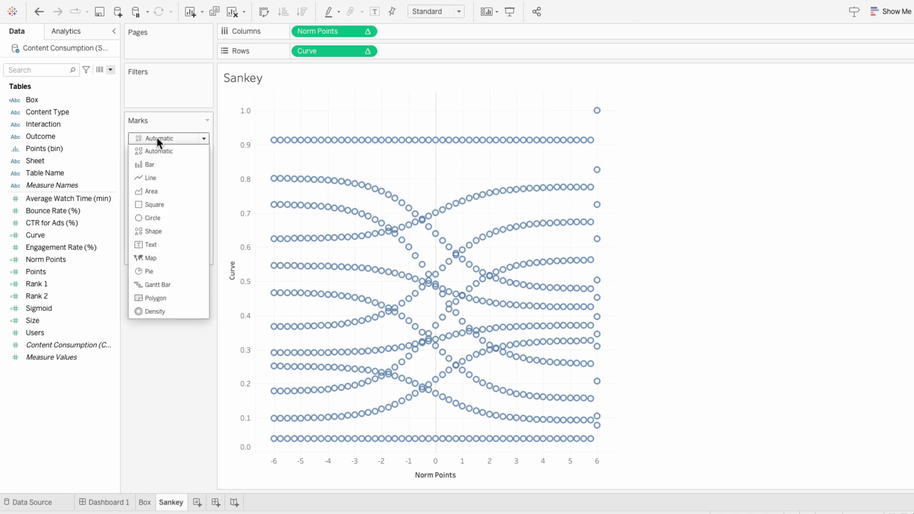
click(155, 175)
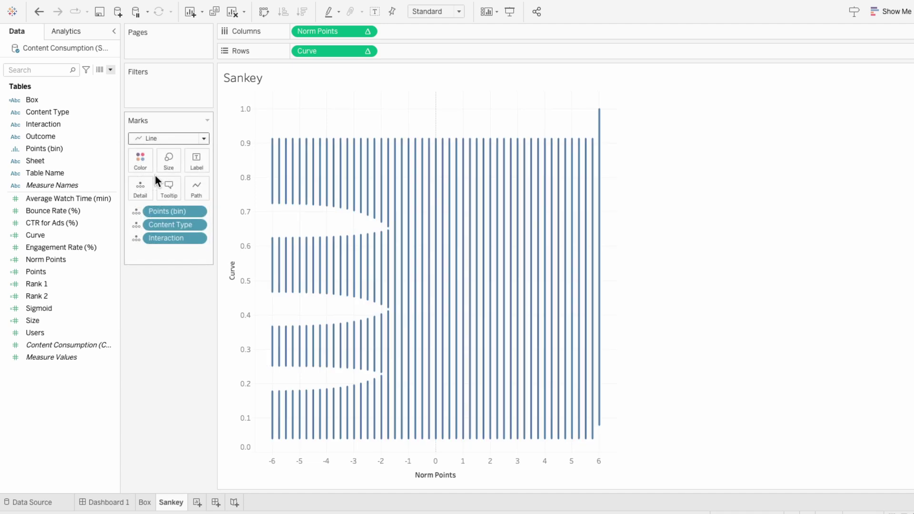
click(138, 210)
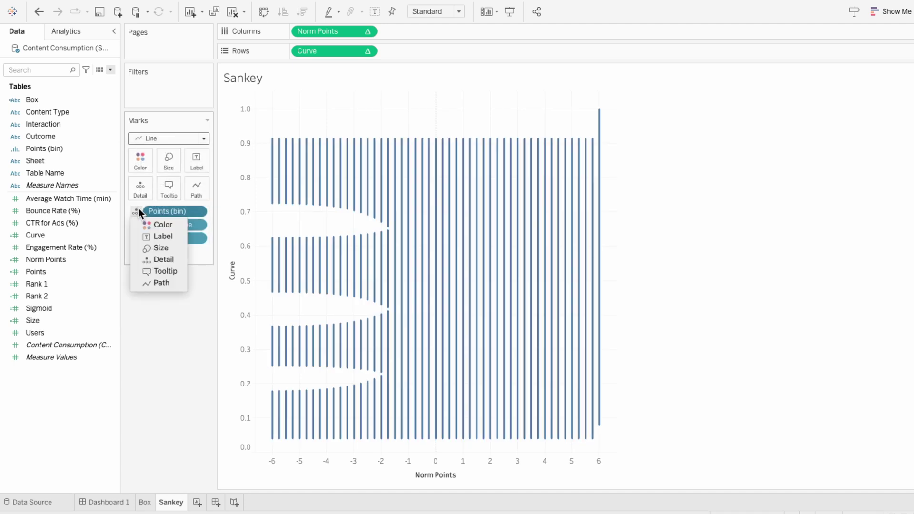
click(148, 279)
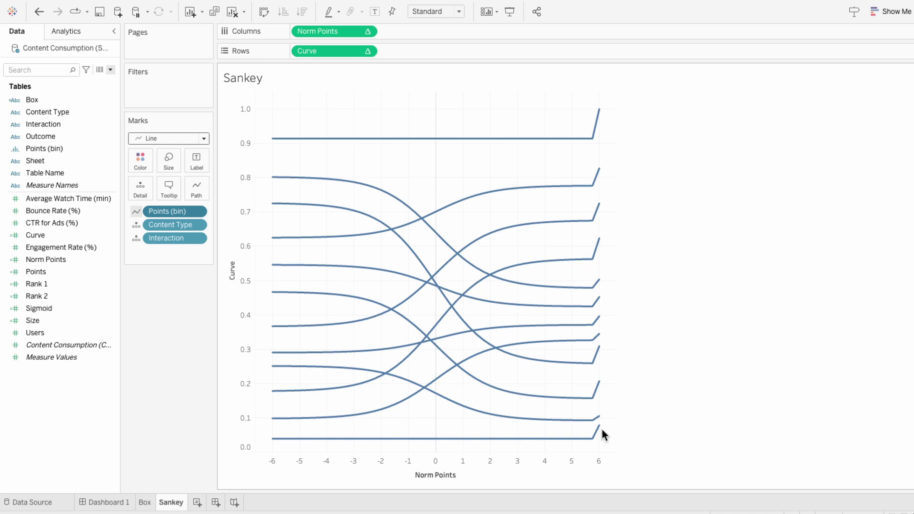
Step: Set the Norm Points axis to a custom range with a fixed start of -5 and a fixed end of 5
right_click(499, 465)
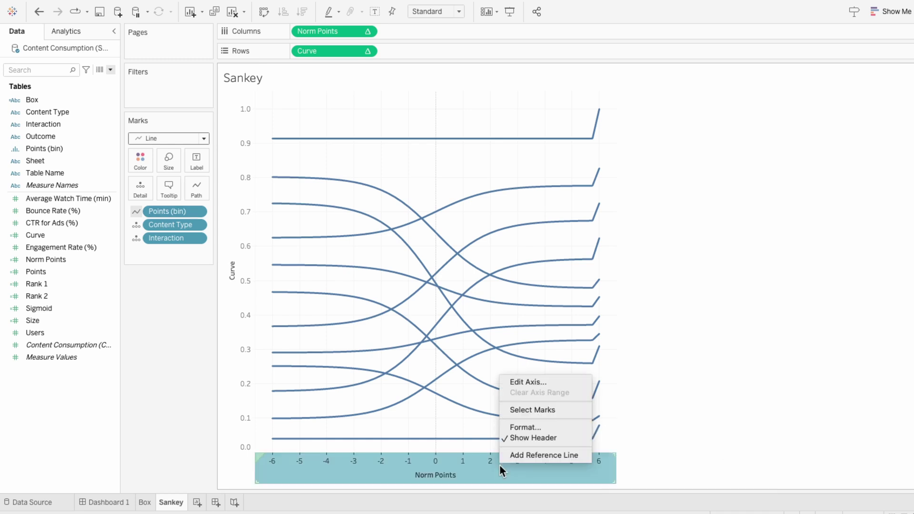
click(512, 383)
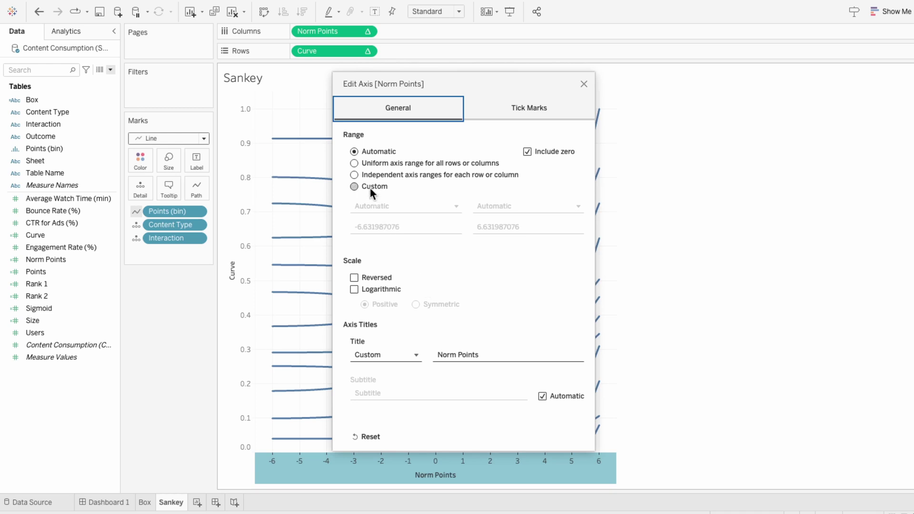
click(370, 186)
double_click(377, 227)
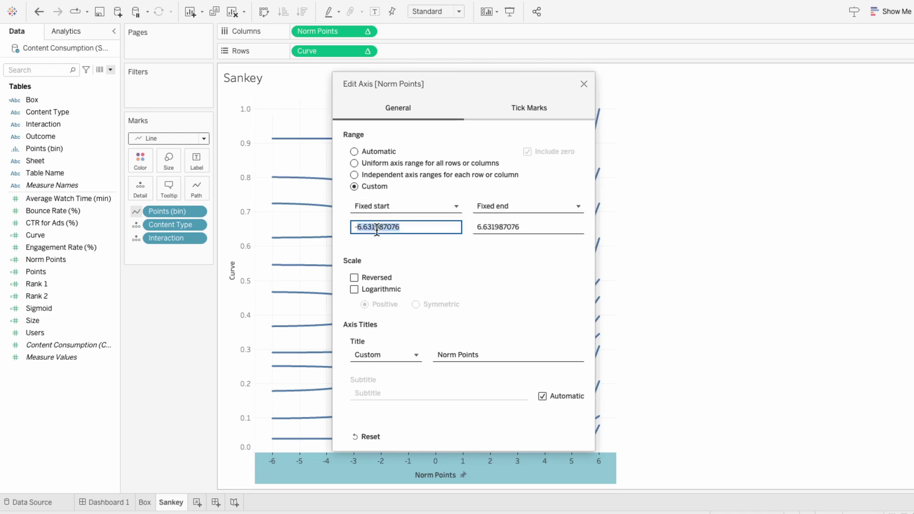
text(5)
key(Tab)
key(Tab)
text(5)
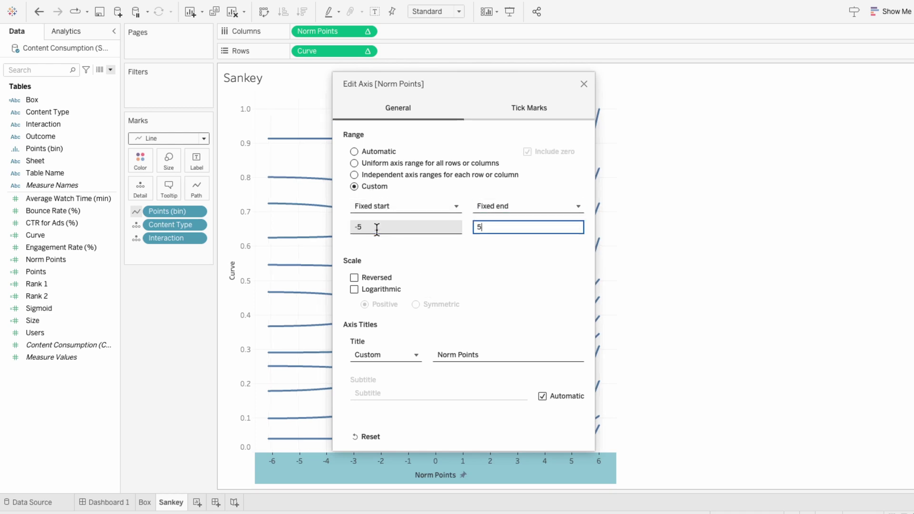
click(584, 84)
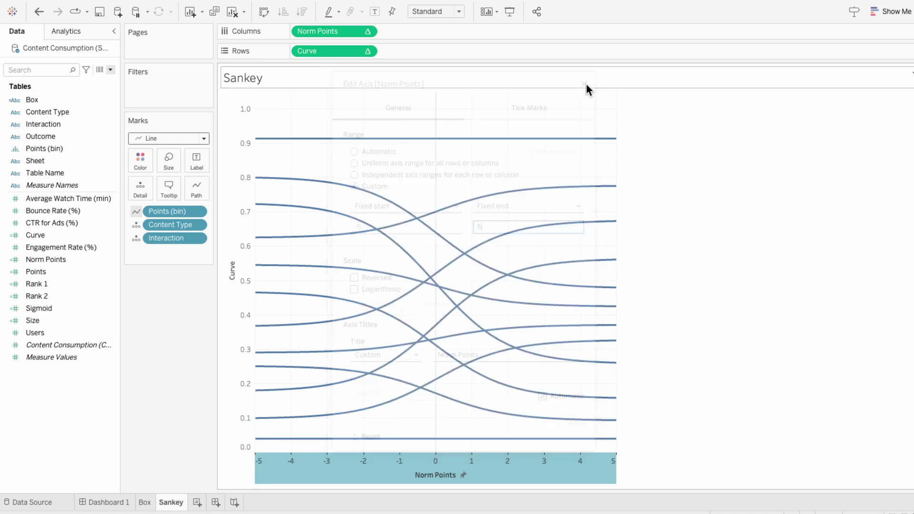
Step: Hide the headers of the Norm Points and Curve axes
right_click(552, 473)
click(559, 445)
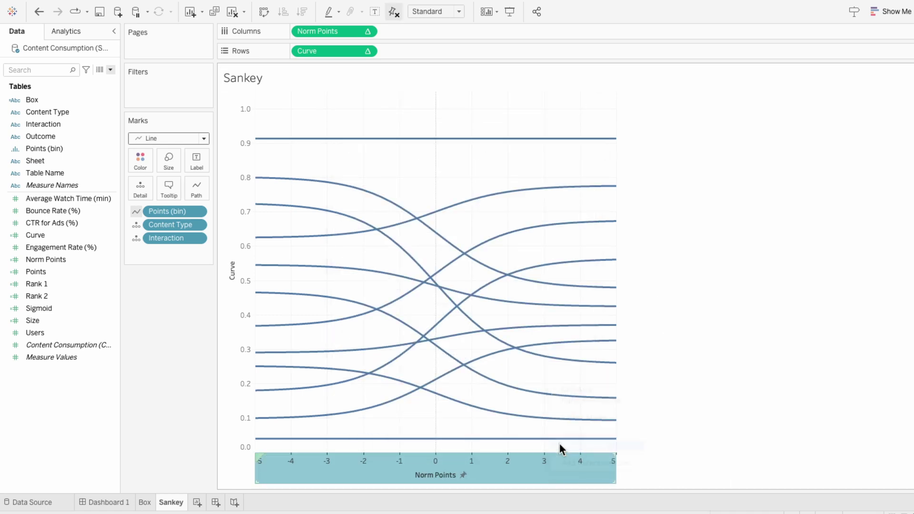
right_click(227, 328)
click(242, 387)
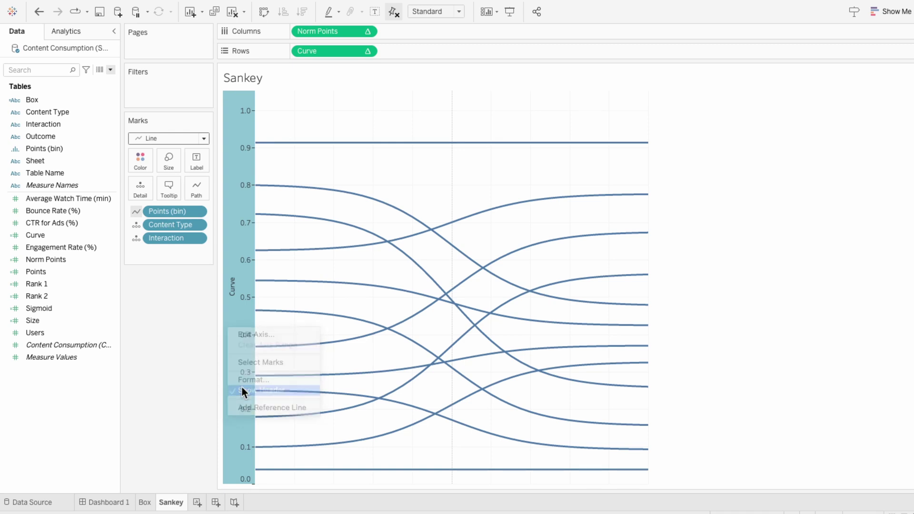
Step: Format the sheet's lines by setting the grid lines, zero lines and axis rulers to None
right_click(350, 184)
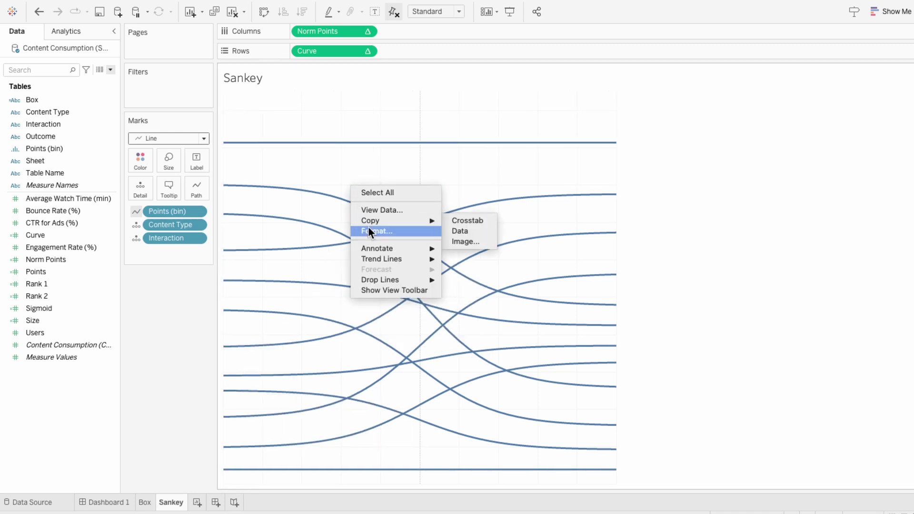
click(368, 231)
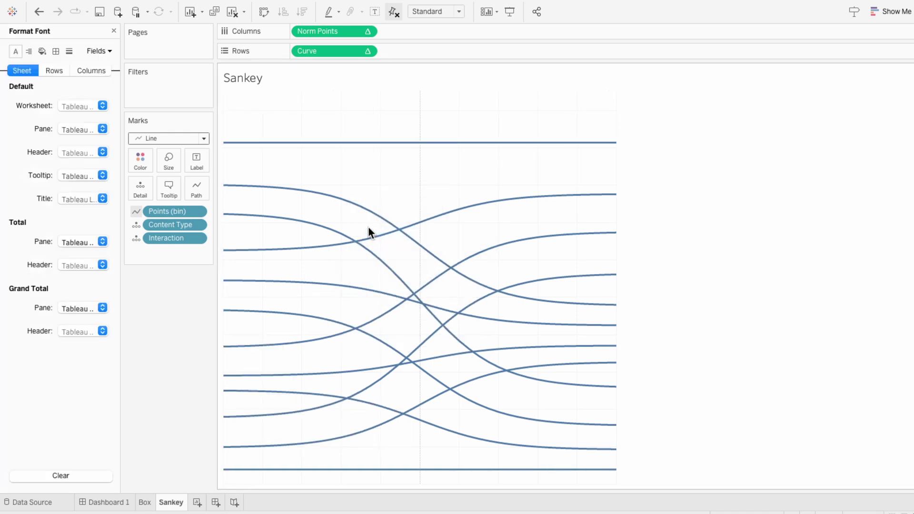
click(69, 51)
click(76, 105)
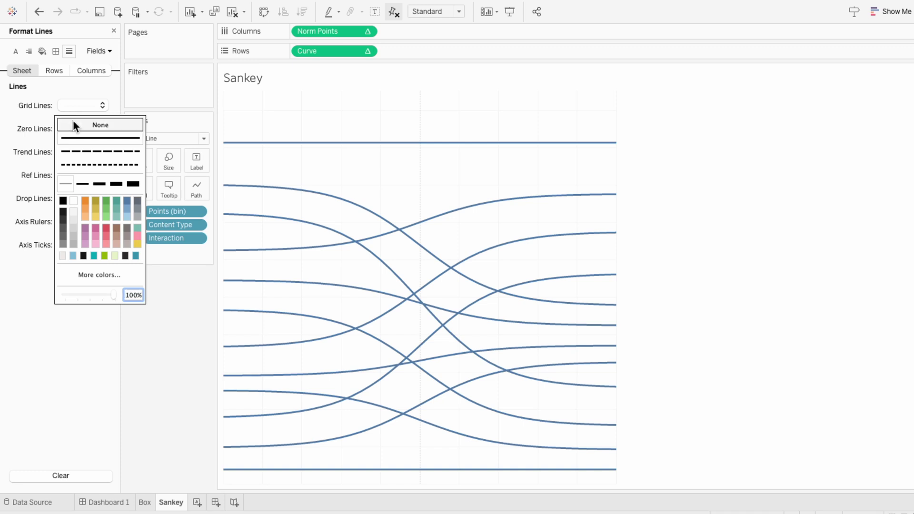
click(73, 124)
click(82, 129)
click(73, 147)
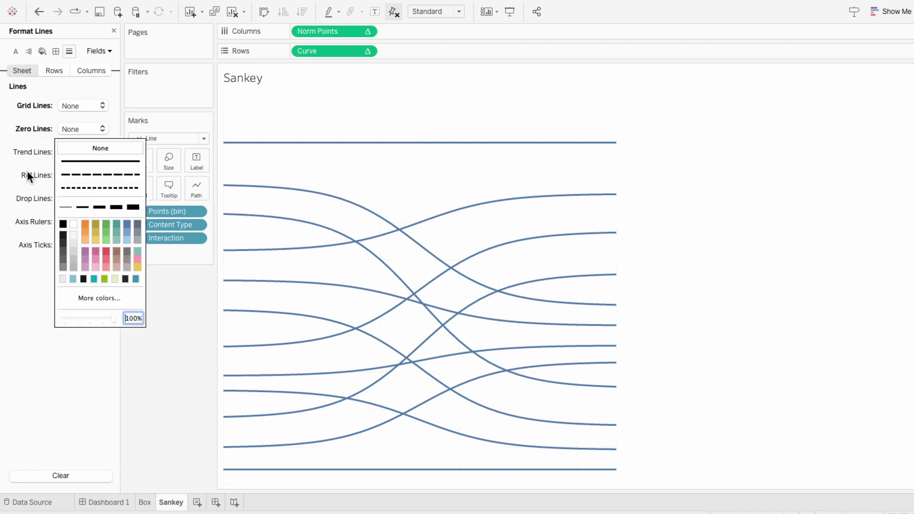
click(33, 182)
click(63, 224)
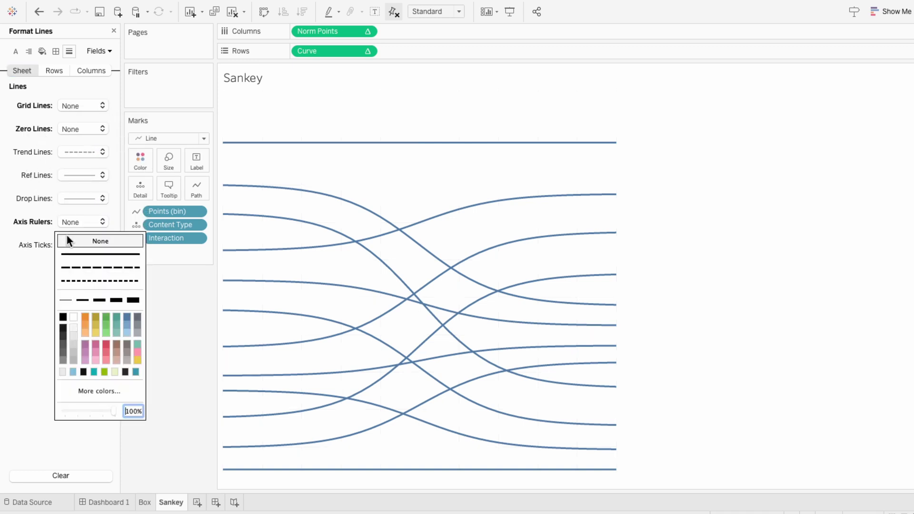
click(66, 235)
click(113, 32)
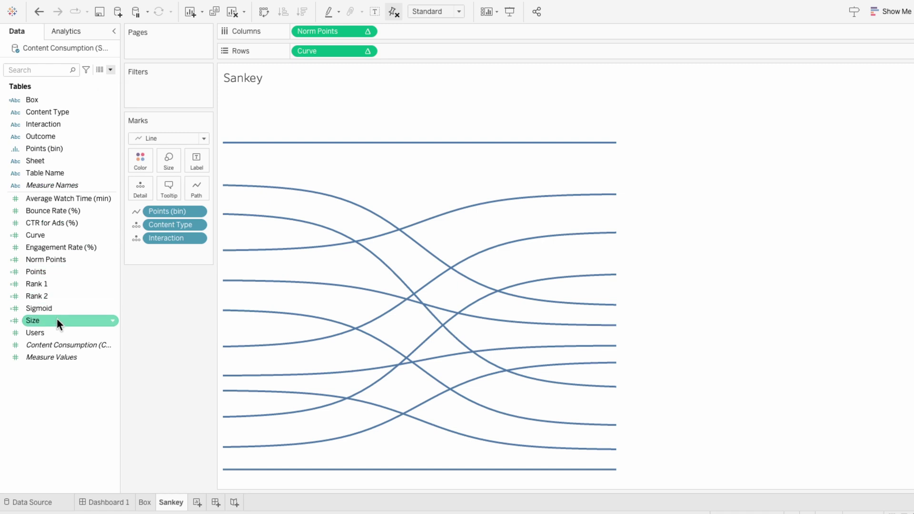
Step: Add the Size field to the line marks as Size and compute it using Points (bin)
drag(56, 318, 158, 256)
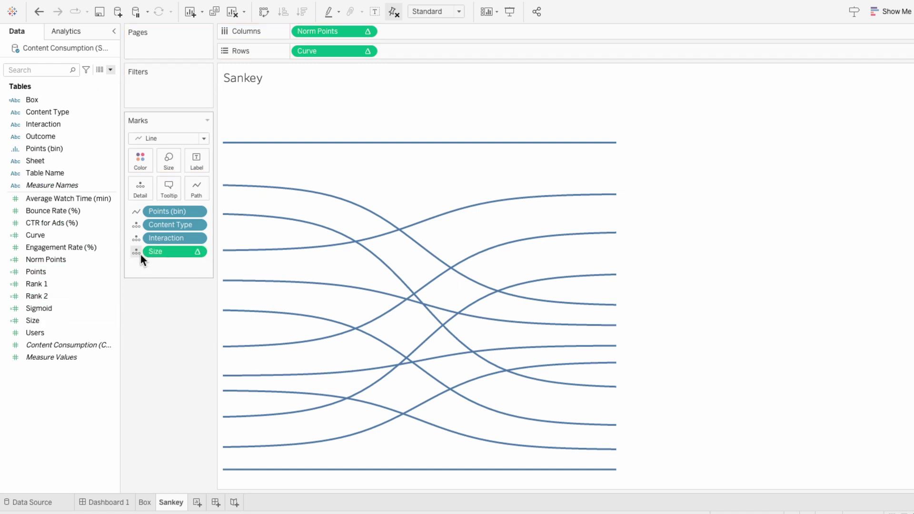
click(137, 253)
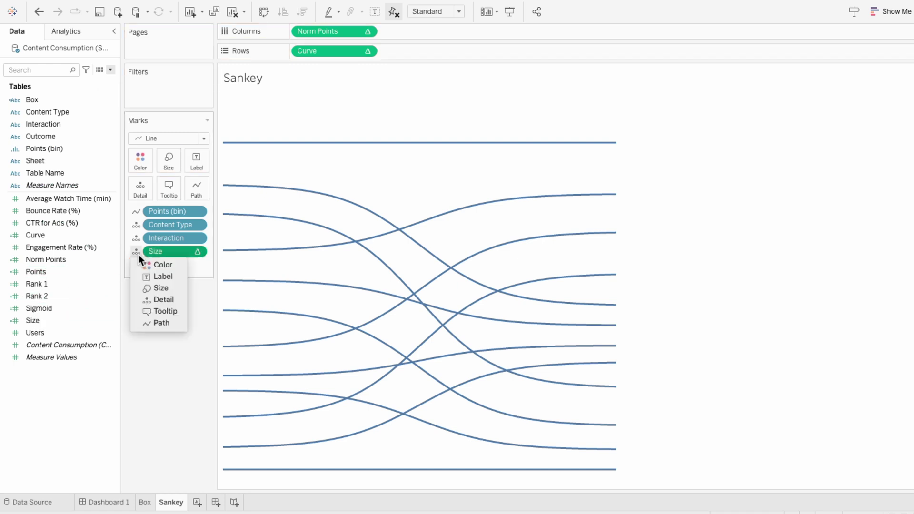
click(148, 287)
right_click(170, 251)
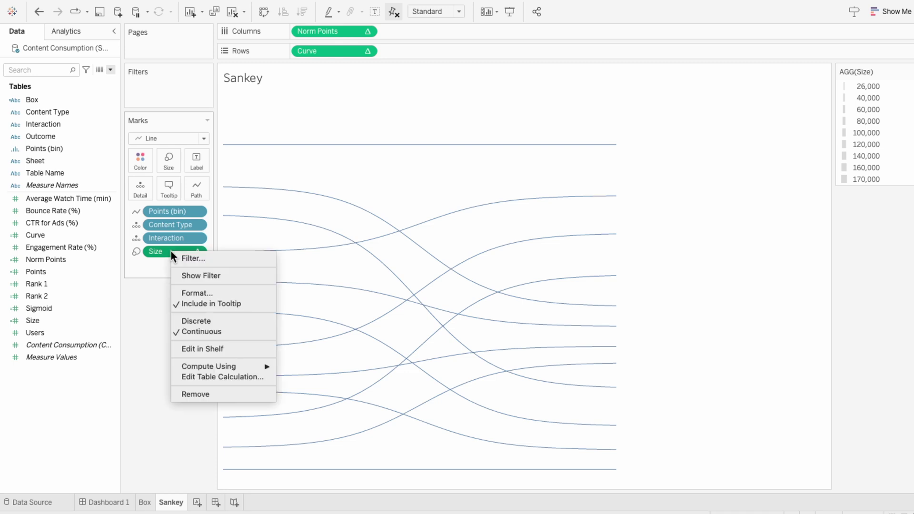
mouse_move(206, 364)
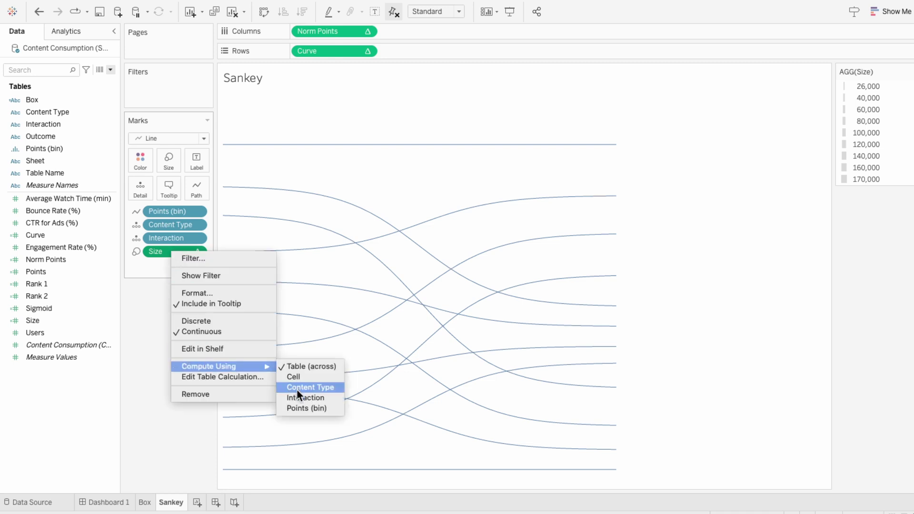
click(306, 408)
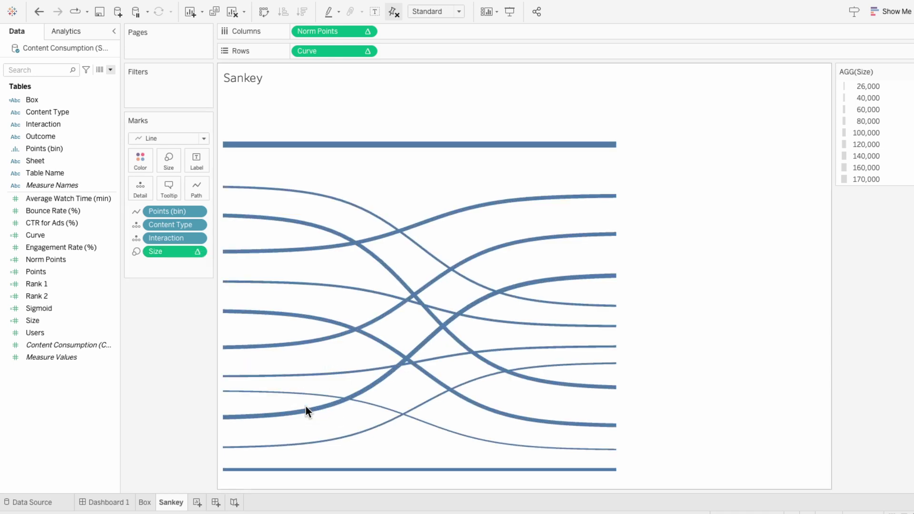
Step: Increase the overall mark size so the Sankey lines are drawn as thicker bands
mouse_move(337, 158)
mouse_move(323, 198)
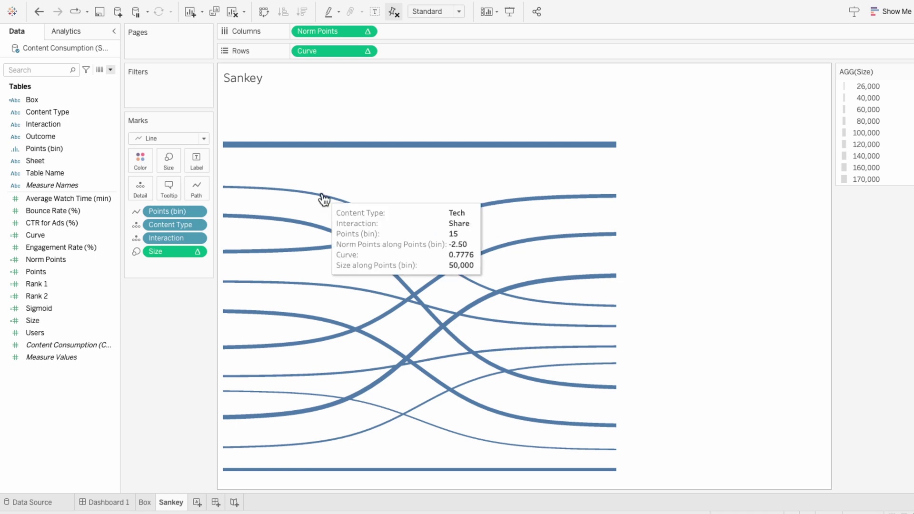
click(169, 164)
drag(211, 189, 220, 190)
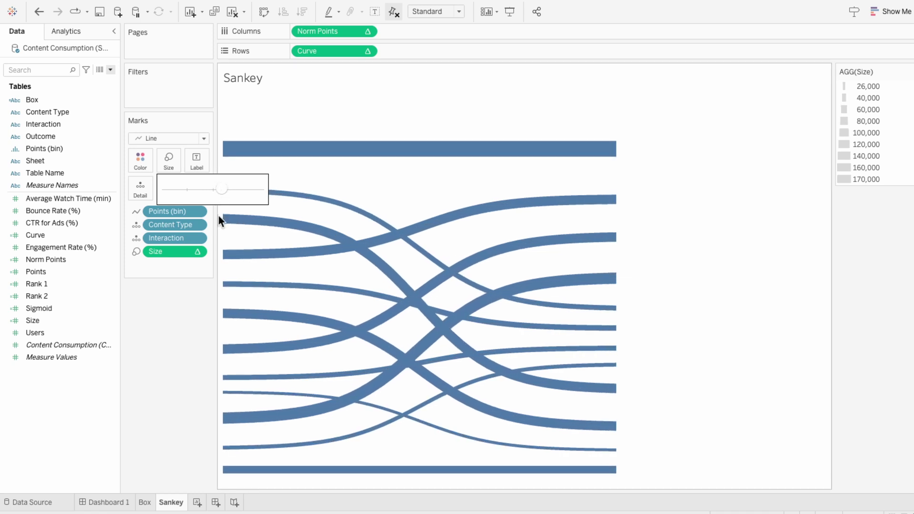
click(196, 364)
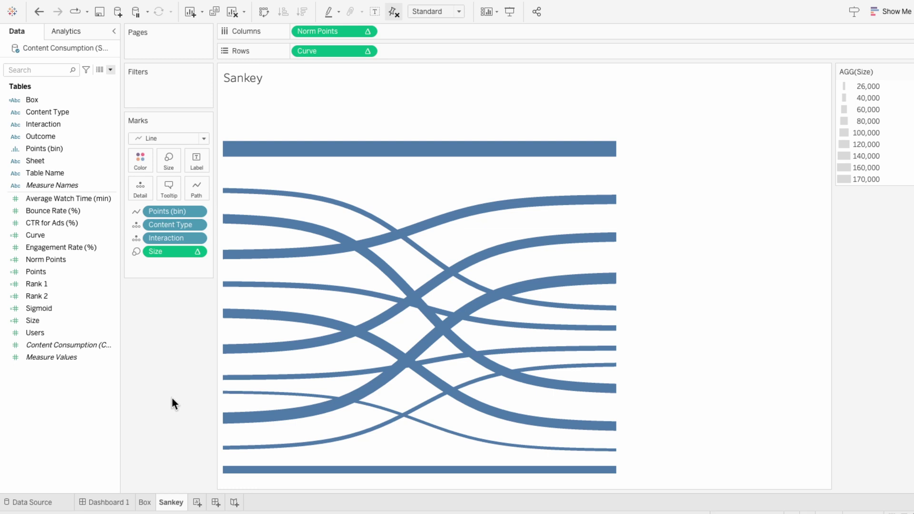
Step: Place the Sankey sheet as a floating object in the upper-left area of Dashboard 1 and hide its title
click(124, 500)
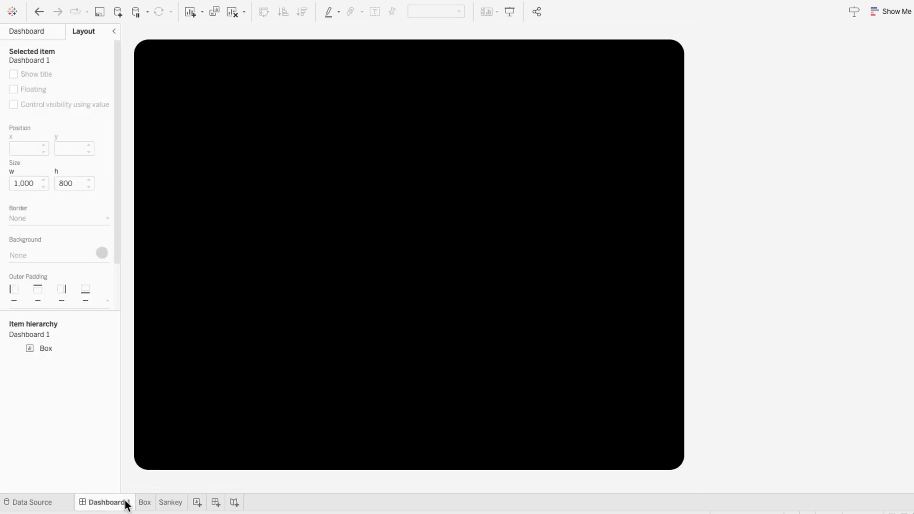
click(29, 32)
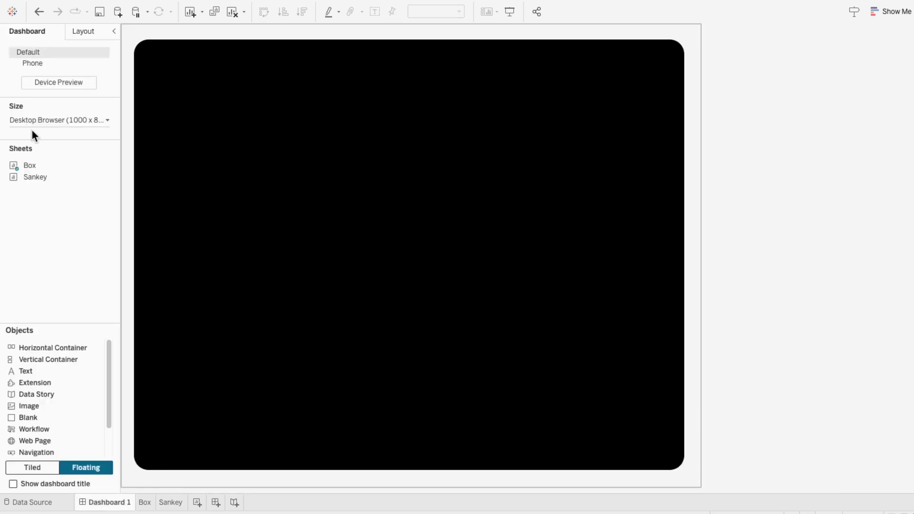
drag(31, 176, 161, 71)
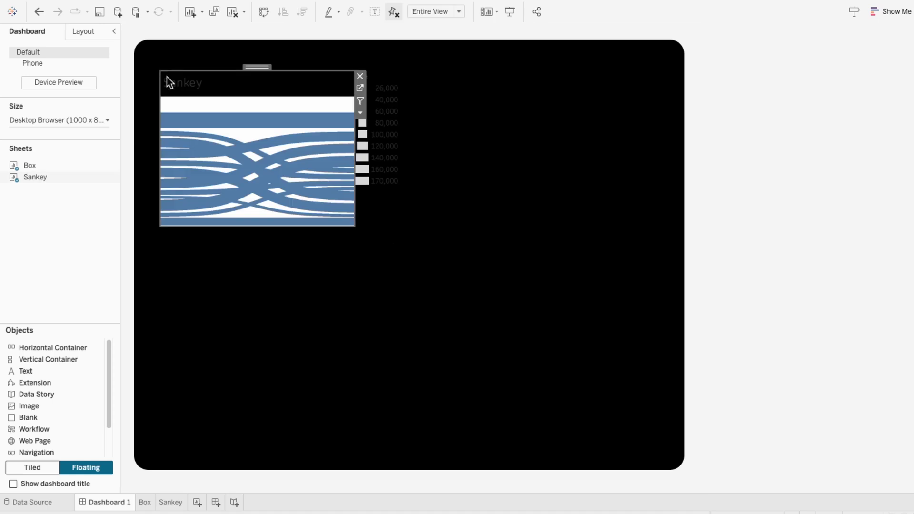
right_click(242, 87)
click(260, 113)
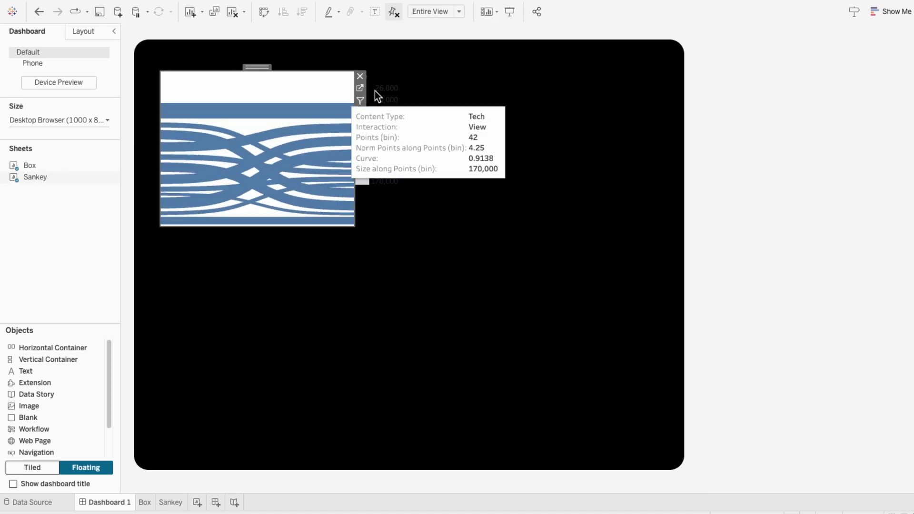
Step: Remove the Size legend from the dashboard and enlarge the floating Sankey chart
click(412, 80)
click(441, 76)
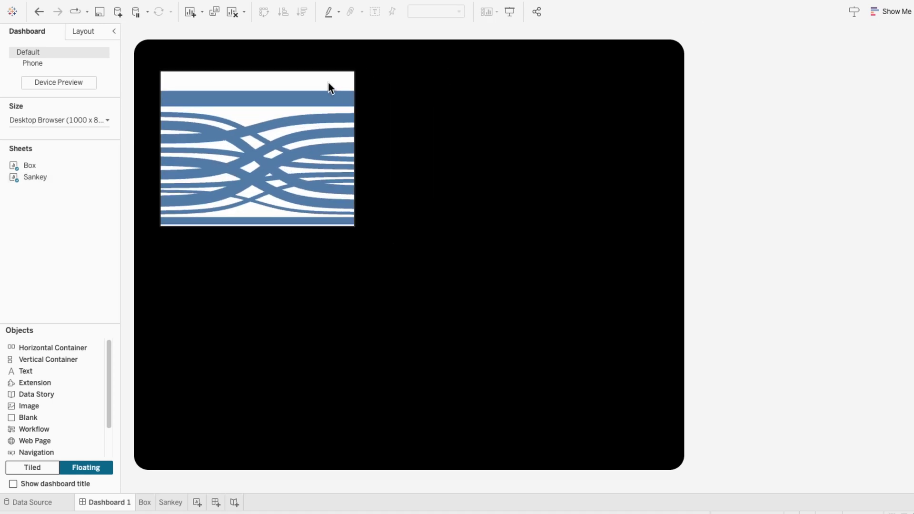
click(327, 83)
drag(359, 229, 390, 268)
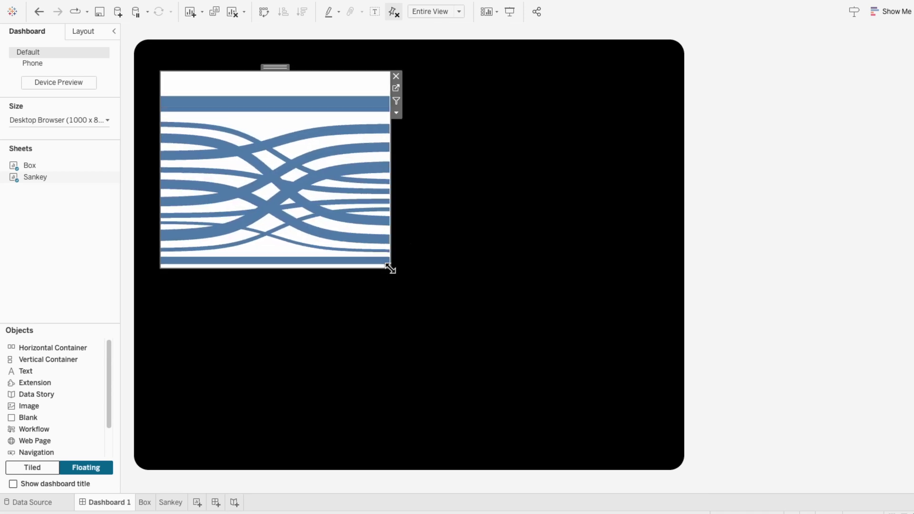
Step: Set the Sankey chart's worksheet shading to None
right_click(313, 84)
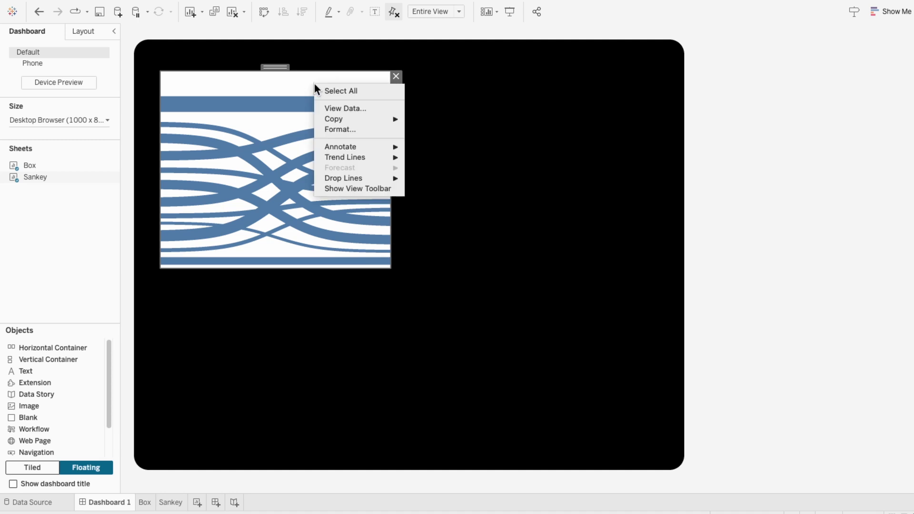
click(338, 127)
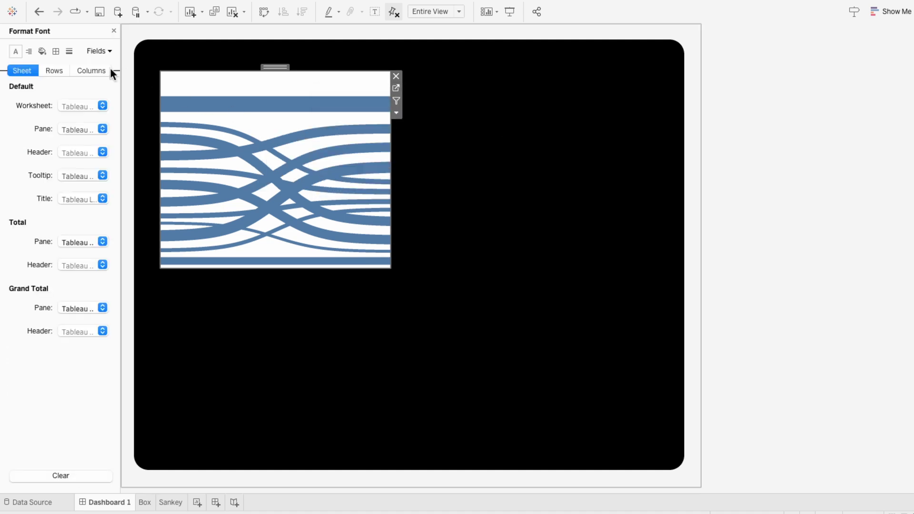
click(43, 51)
click(75, 106)
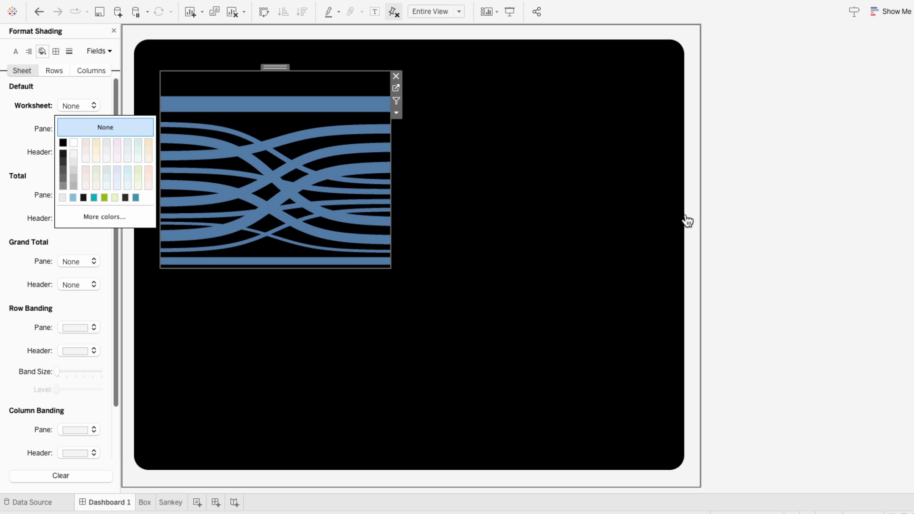
click(773, 244)
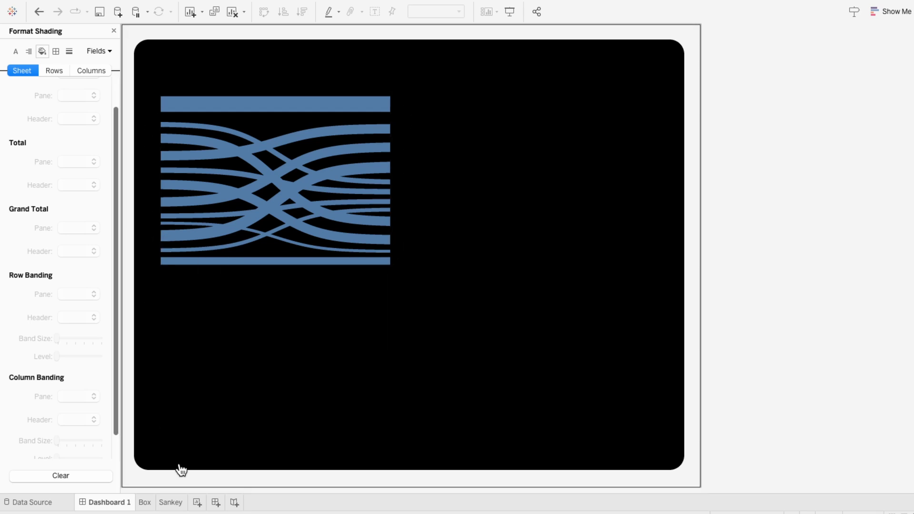
Step: Create a new worksheet named Content Type
click(197, 503)
double_click(197, 502)
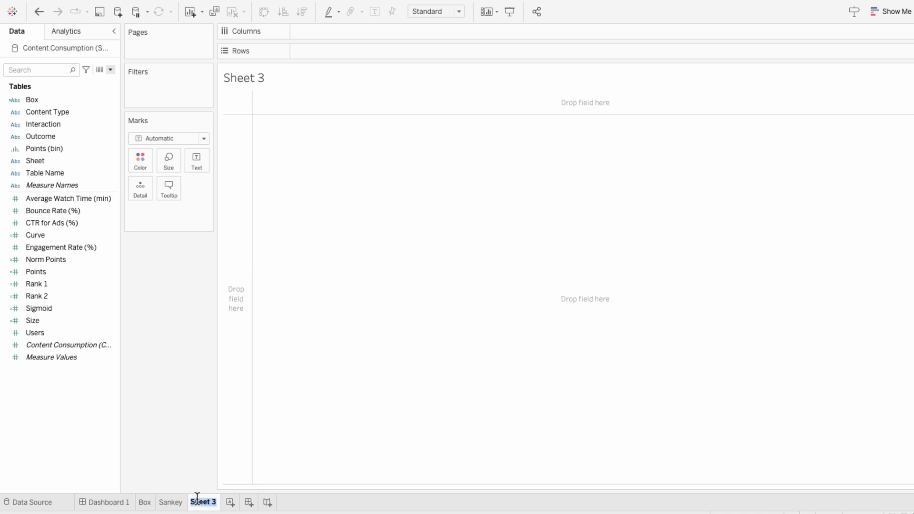
text(Content Type)
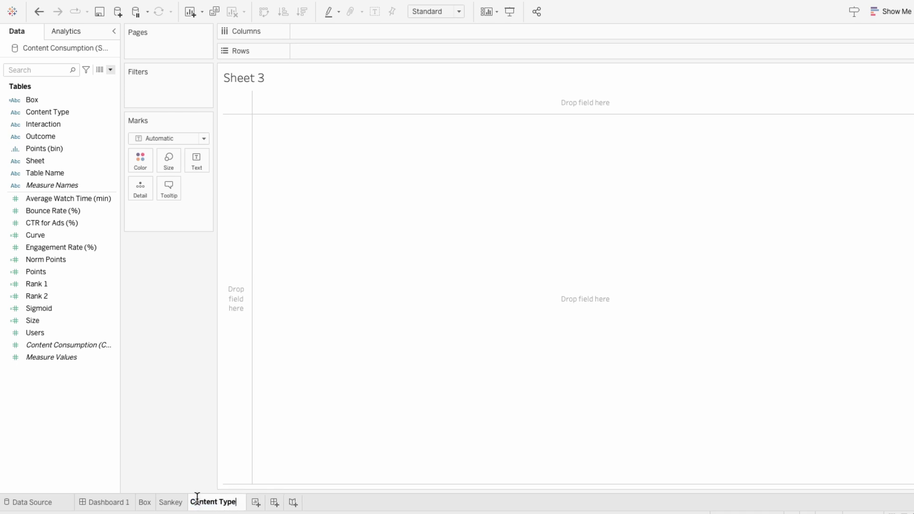
key(Return)
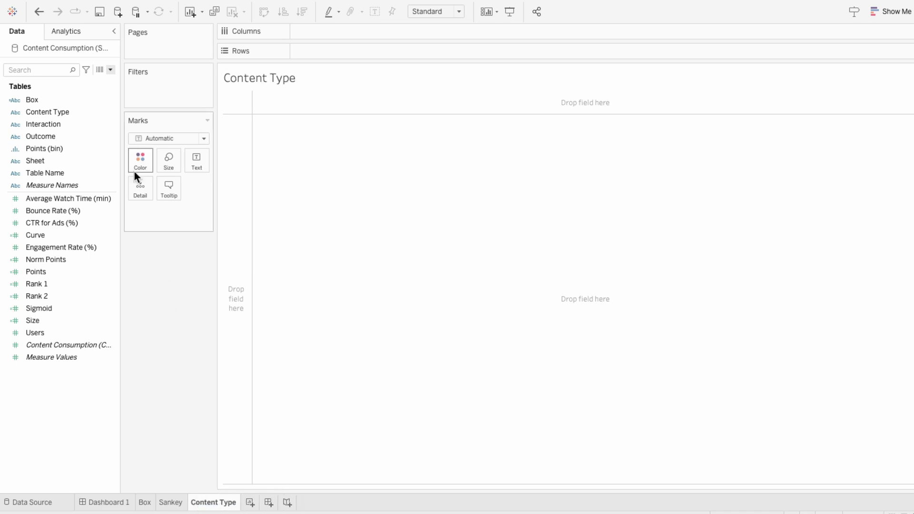
Step: Build a stacked bar with Size on Rows and Content Type as the label of its segments
drag(82, 112, 167, 210)
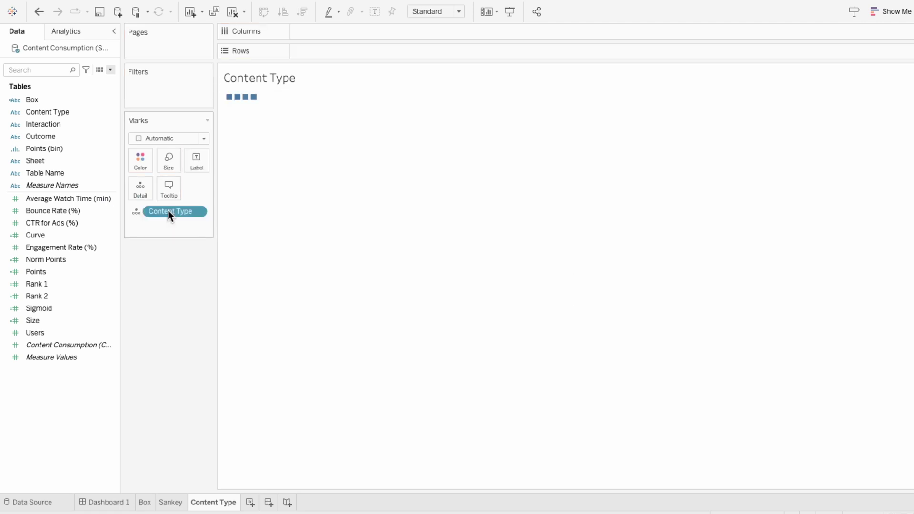
drag(57, 319, 316, 53)
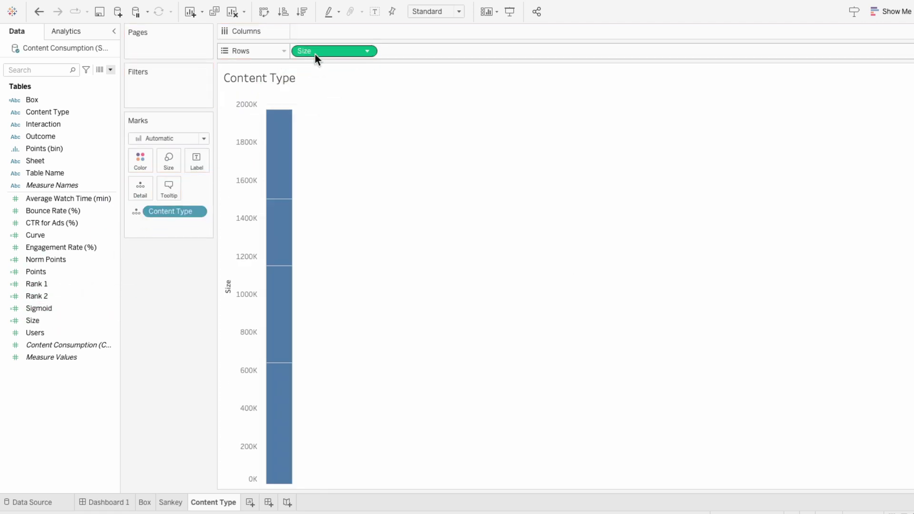
click(135, 212)
click(146, 237)
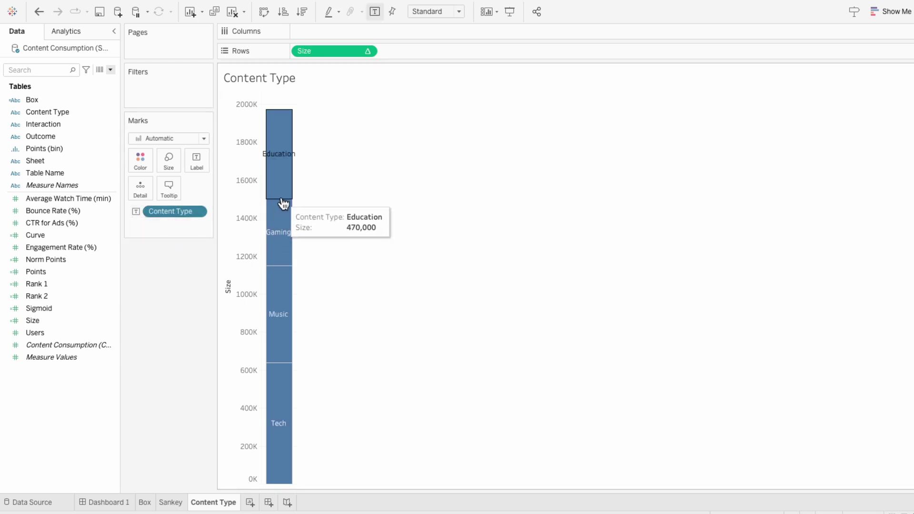
Step: Hide the Size axis header and widen the stacked Content Type bar
right_click(247, 206)
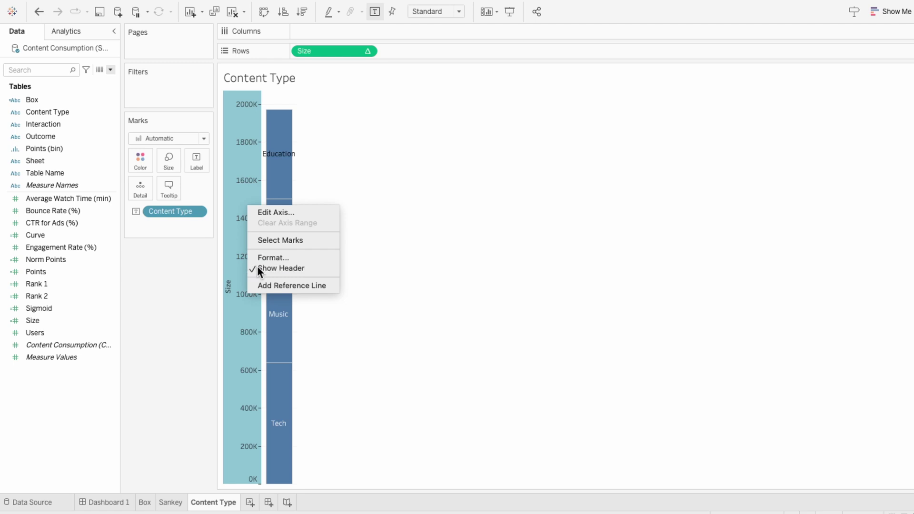
click(257, 267)
drag(258, 192, 284, 191)
Step: Format the Content Type sheet's lines by setting the zero lines and axis rulers to None
right_click(270, 192)
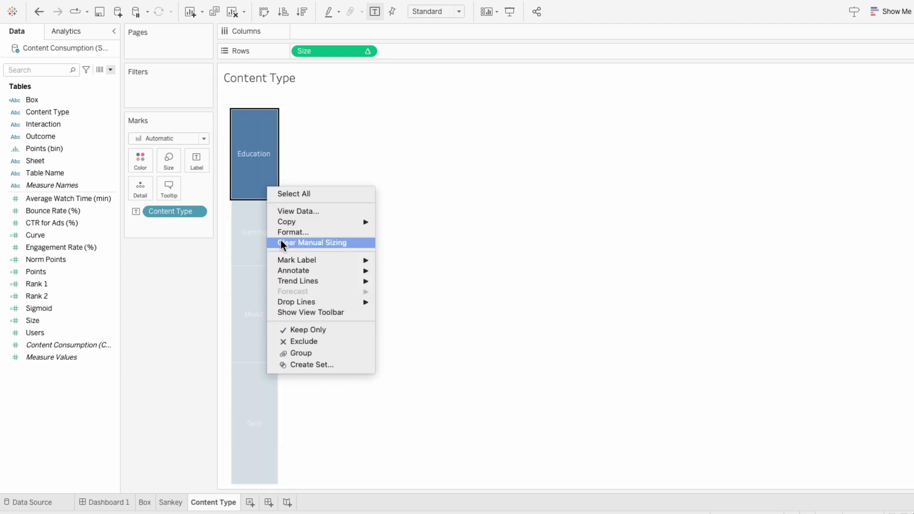
click(282, 234)
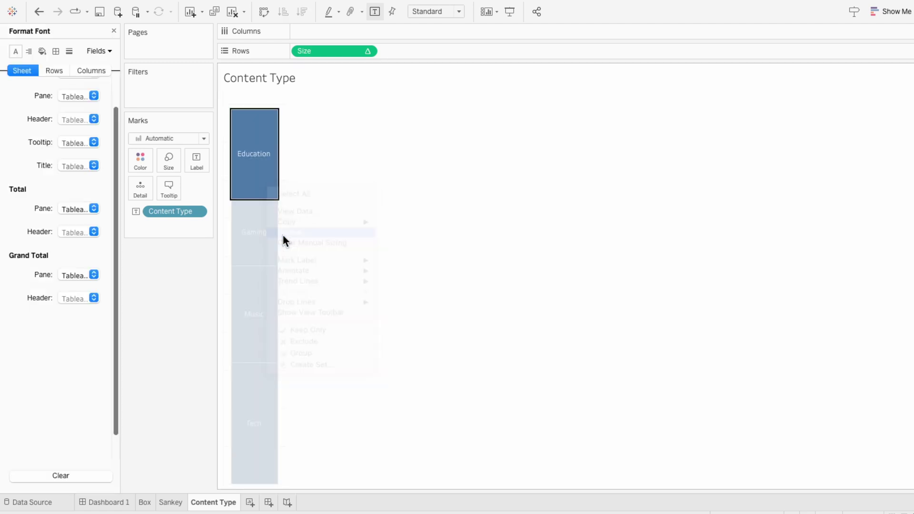
click(70, 52)
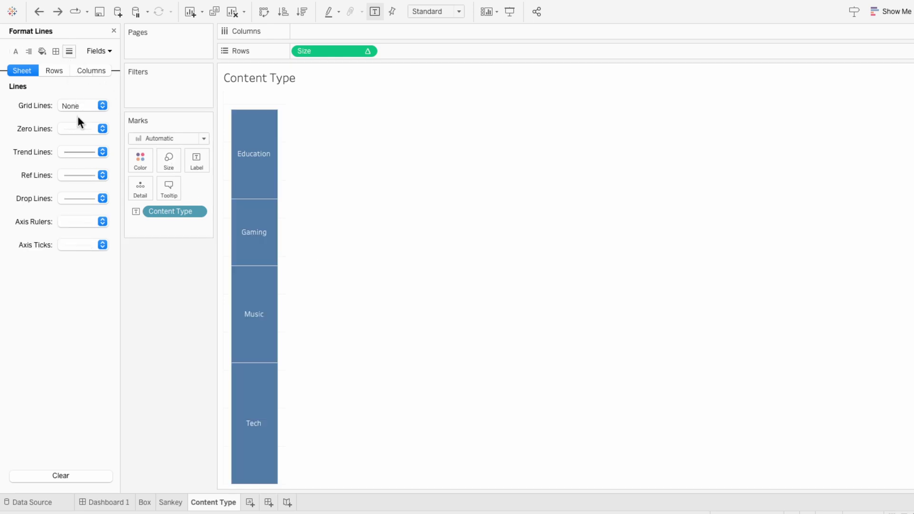
click(79, 129)
click(79, 147)
click(76, 222)
click(71, 240)
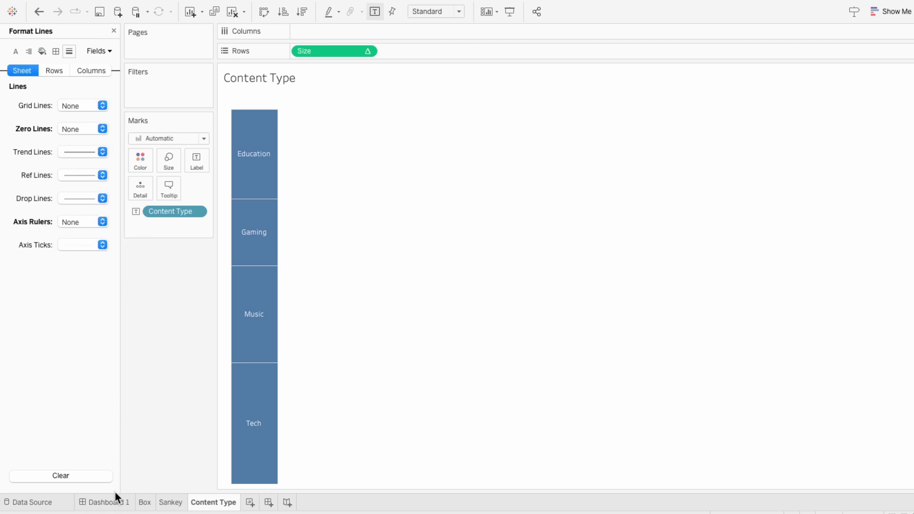
Step: Duplicate the Content Type sheet as Interaction and replace its Content Type label field with Interaction
right_click(199, 503)
click(220, 398)
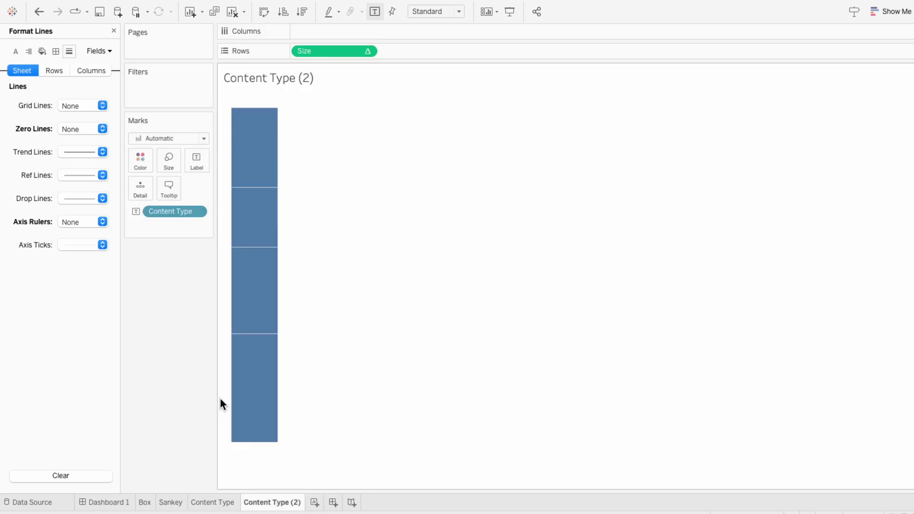
double_click(275, 501)
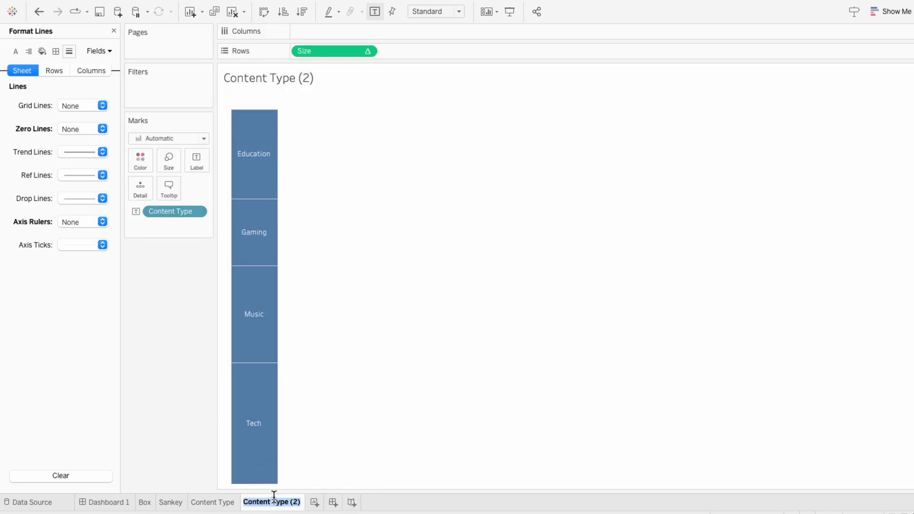
text(Interaction)
key(Return)
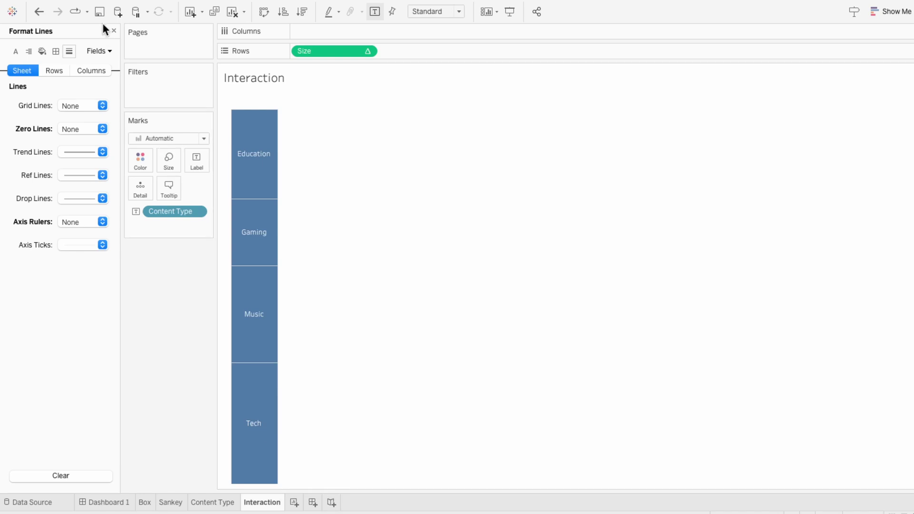
click(112, 32)
drag(52, 124, 176, 212)
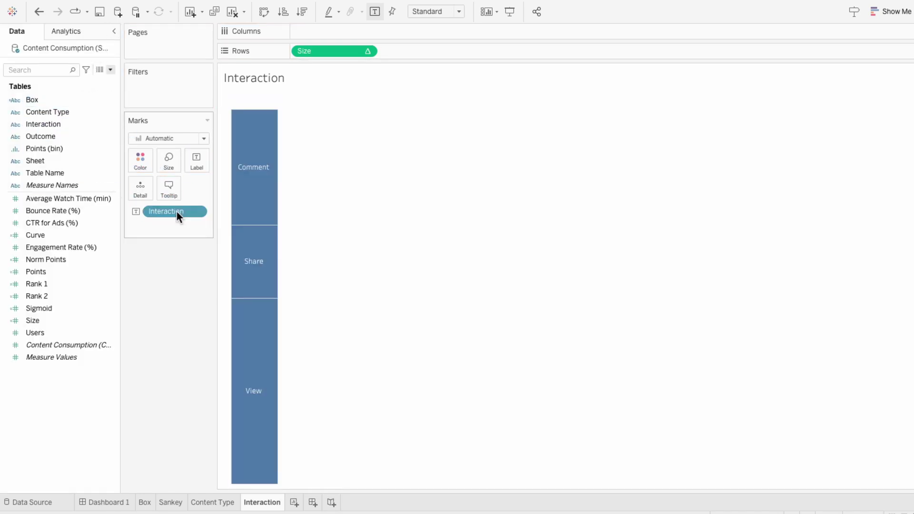
Step: Place the Content Type sheet as a floating object over the Sankey's left end on Dashboard 1 and make it narrower
click(111, 503)
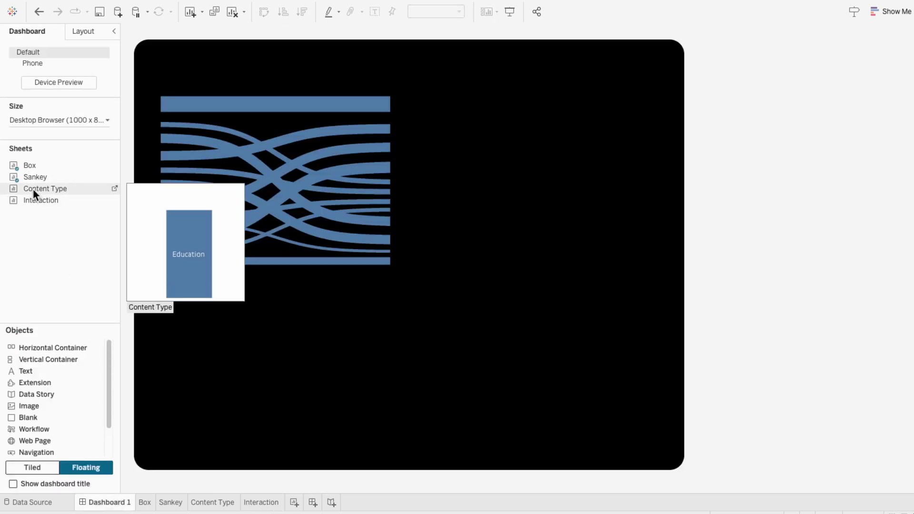
drag(33, 189, 140, 86)
drag(332, 239, 231, 269)
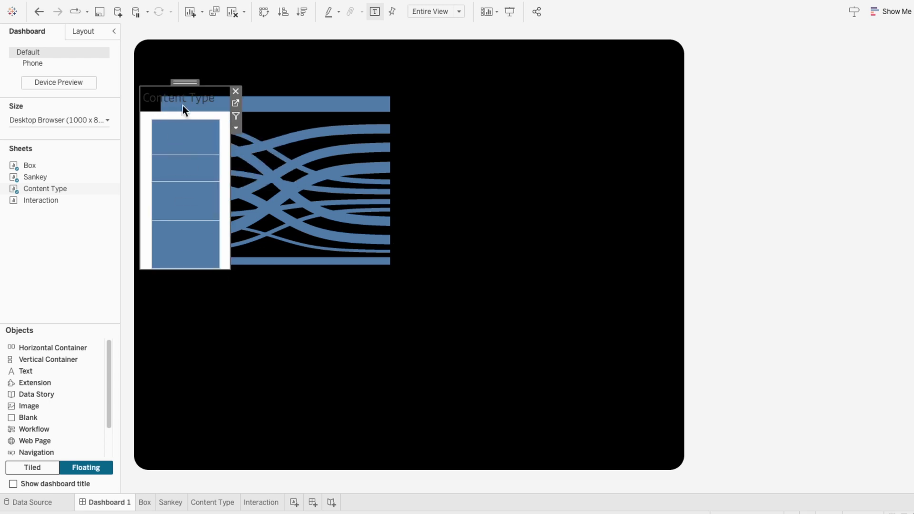
Step: Hide the floating Content Type sheet's title and move the Sankey object to the right on the dashboard
right_click(182, 100)
click(193, 125)
click(292, 78)
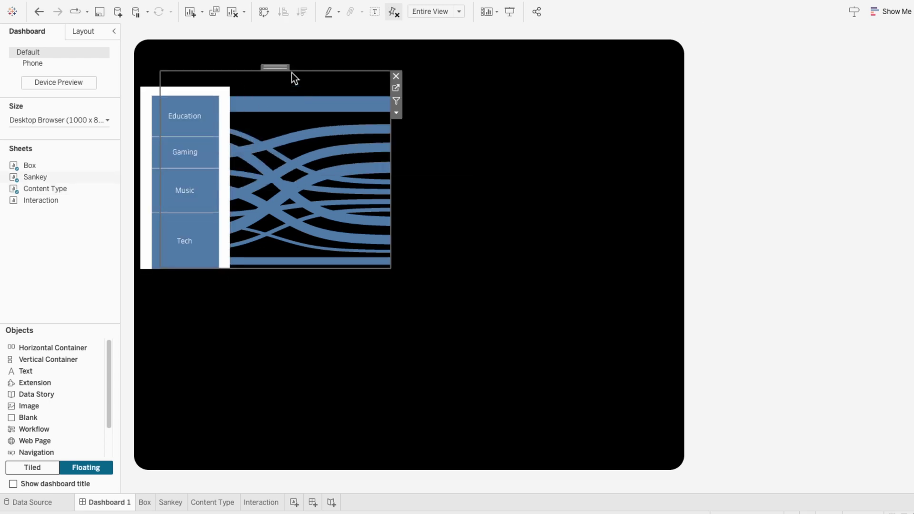
drag(275, 68, 335, 69)
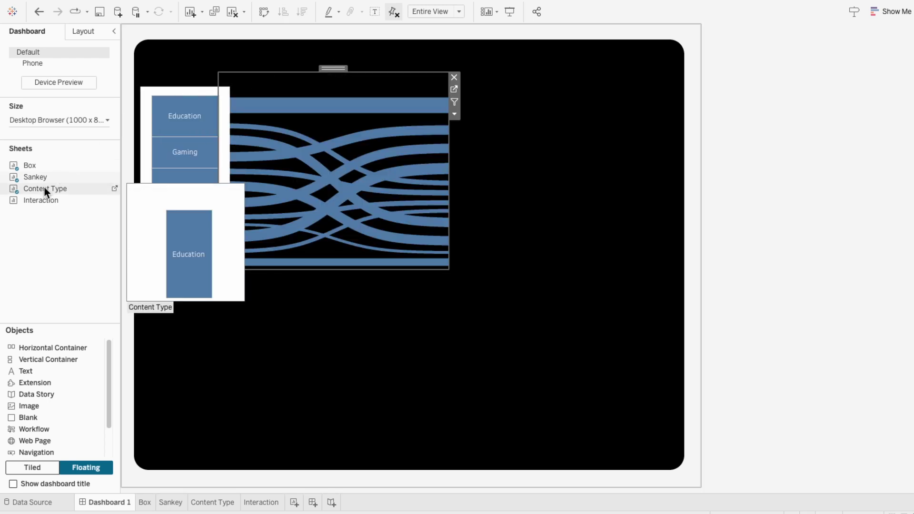
Step: Place the Interaction sheet as a floating object at the Sankey's right end, hide its title and resize it to a narrow, taller bar
drag(41, 199, 426, 67)
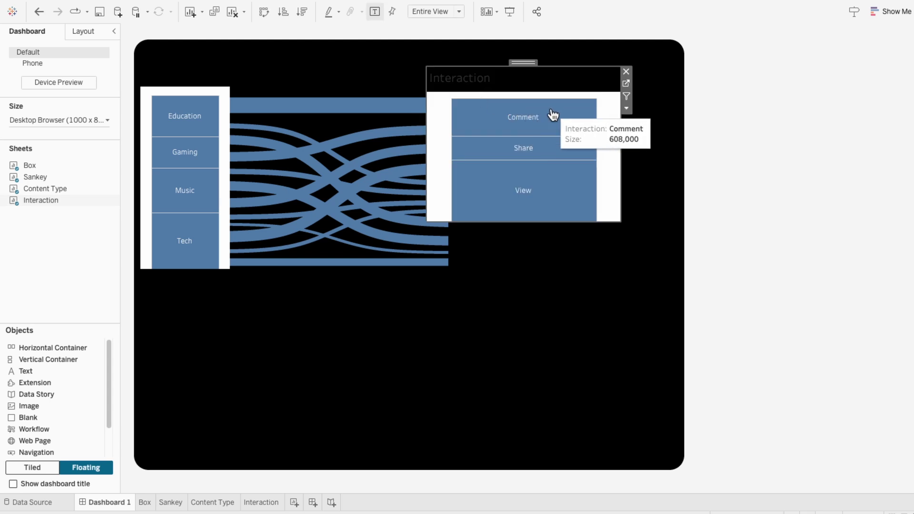
right_click(514, 76)
click(535, 100)
drag(620, 223, 509, 275)
drag(427, 67, 450, 85)
Step: Set the worksheet shading of the floating Interaction and Content Type sheets to None
right_click(459, 87)
click(472, 132)
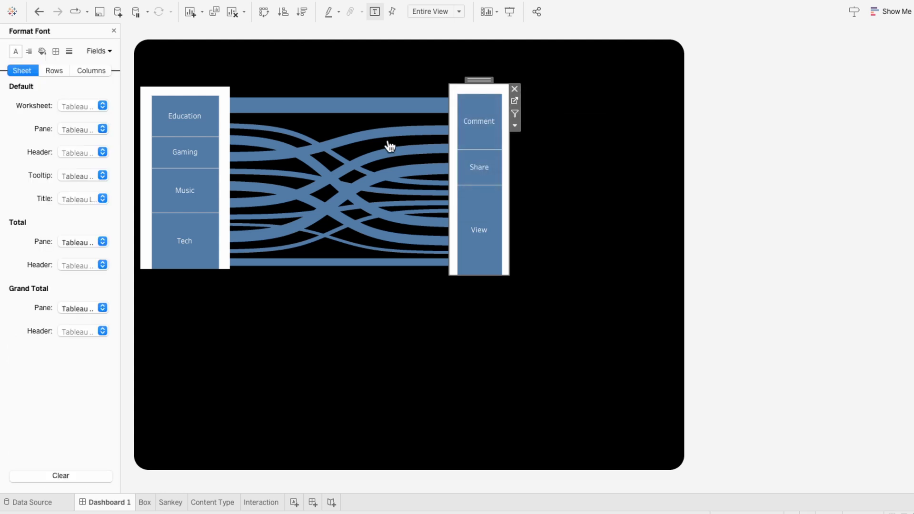
click(44, 51)
click(76, 105)
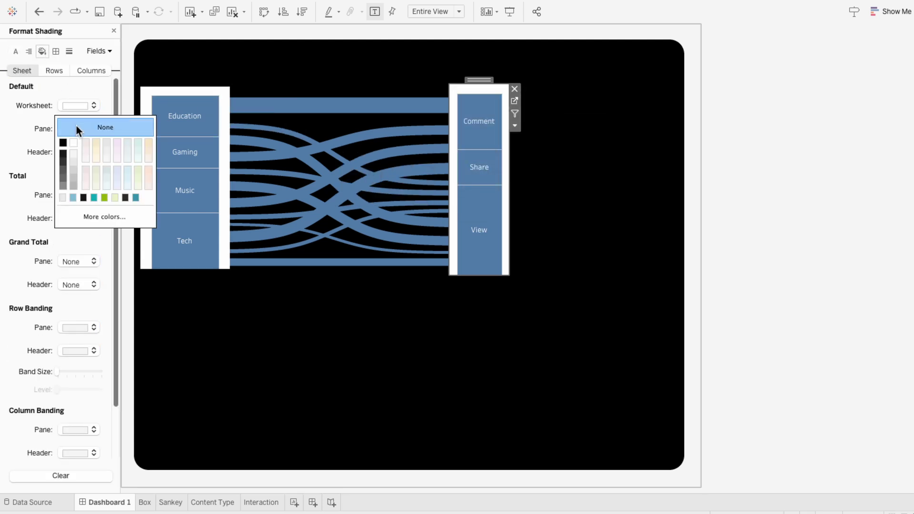
right_click(185, 92)
click(198, 134)
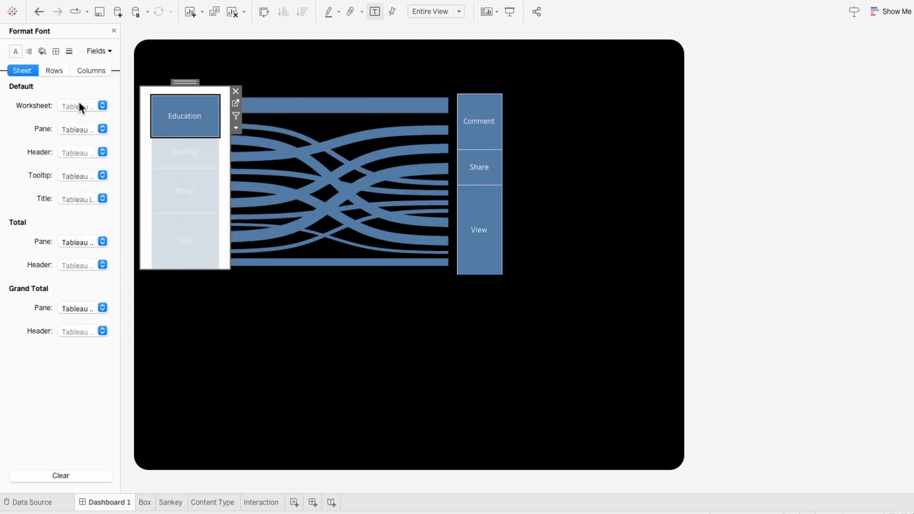
click(41, 51)
click(76, 106)
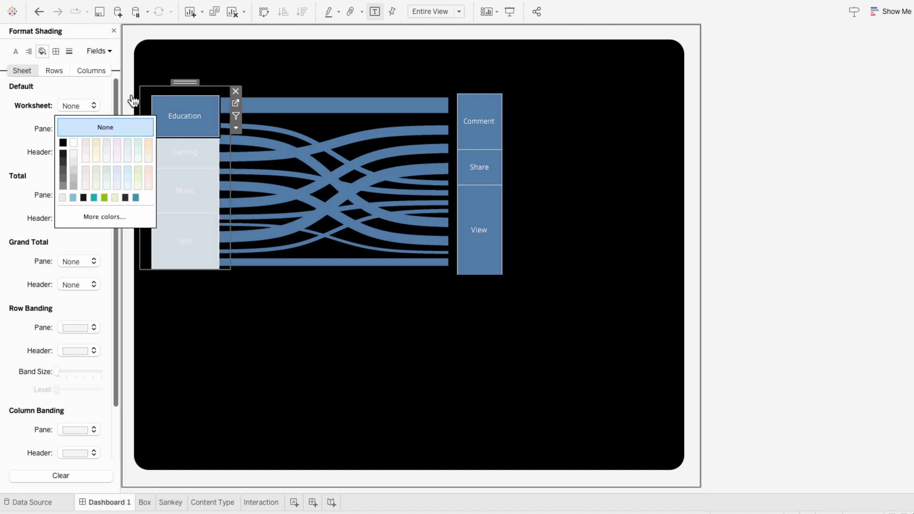
Step: Align the Content Type bar, the Sankey and the Interaction bar edge to edge at matching heights
drag(184, 82, 209, 152)
click(341, 84)
drag(333, 70, 313, 70)
drag(287, 270, 288, 272)
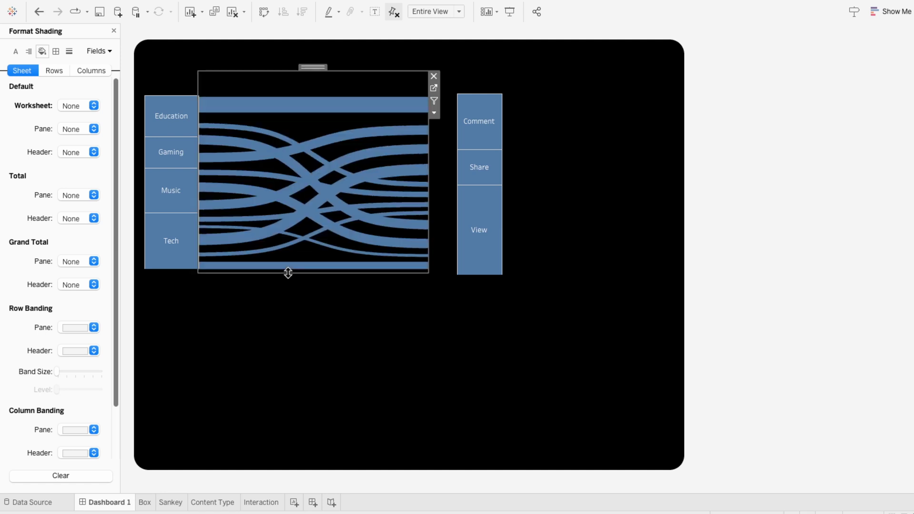
click(479, 85)
drag(477, 79, 453, 81)
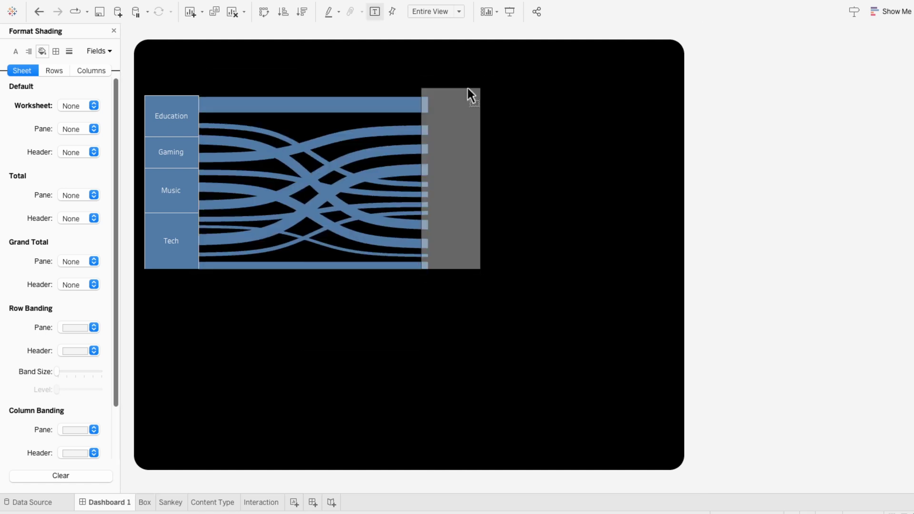
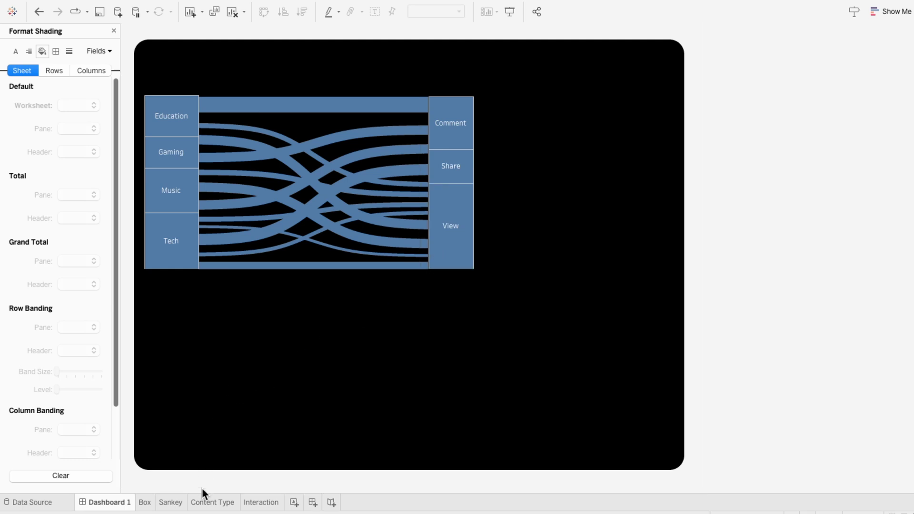
Step: On the Sankey sheet, sort both the Content Type and Interaction fields by data source order, descending
click(172, 503)
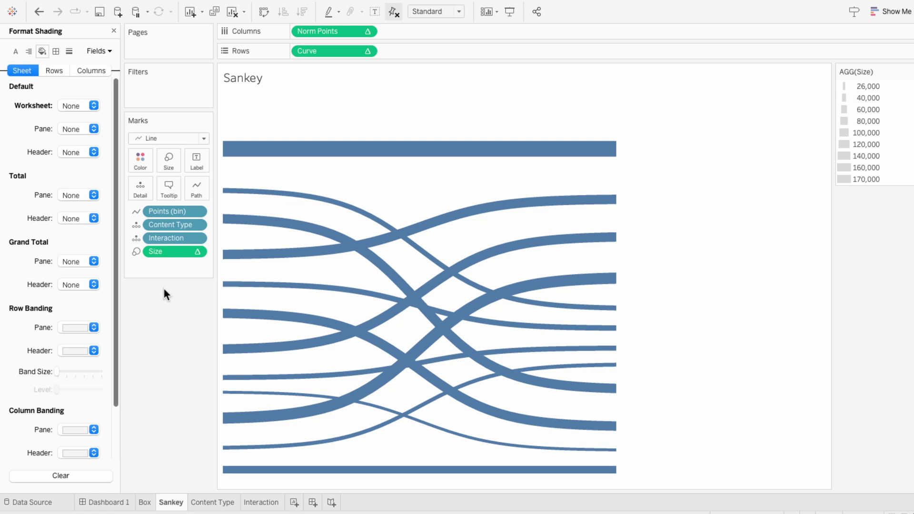
right_click(167, 225)
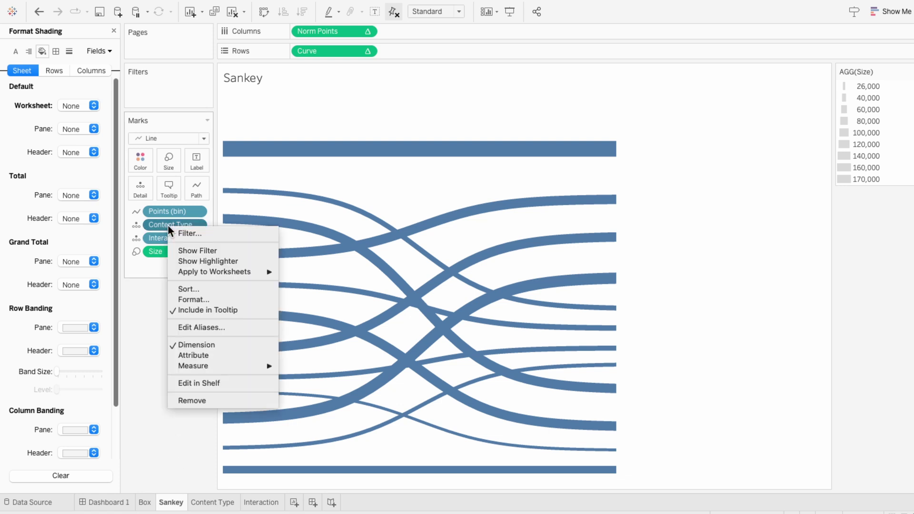
click(187, 289)
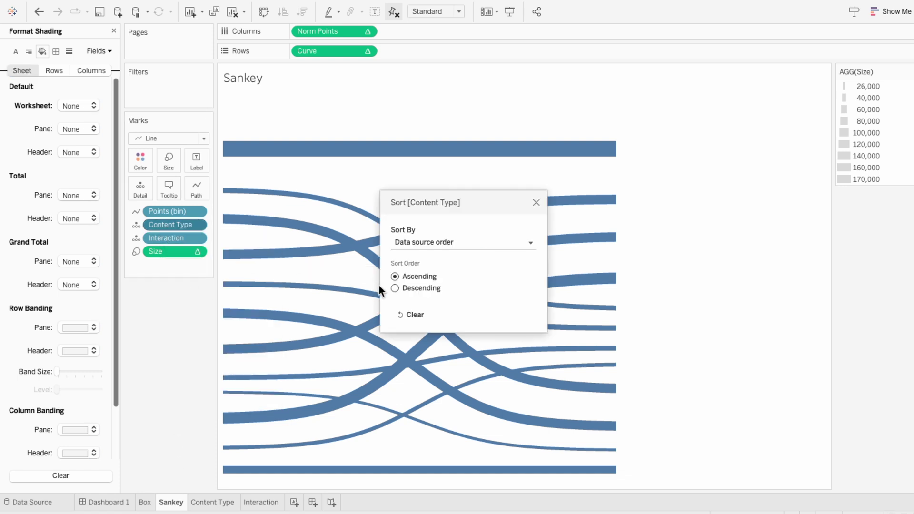
click(403, 287)
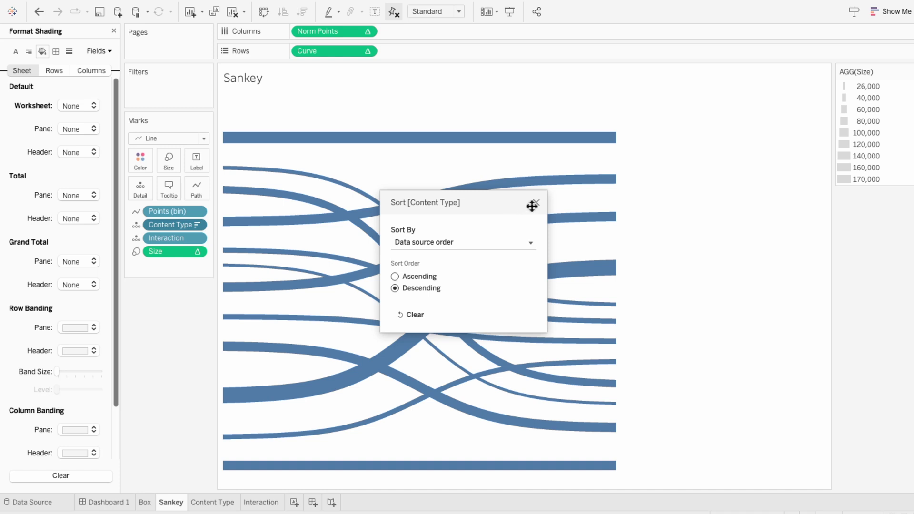
click(535, 204)
right_click(188, 234)
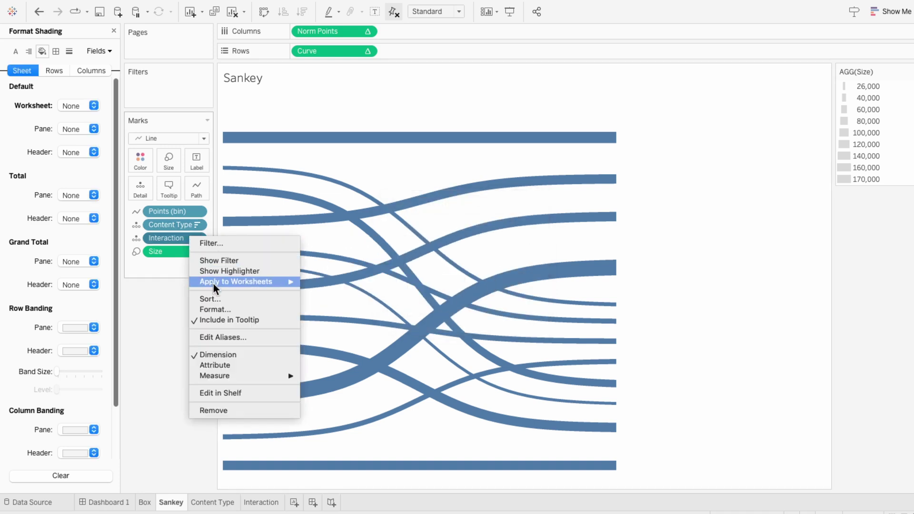
click(212, 299)
click(410, 287)
click(536, 203)
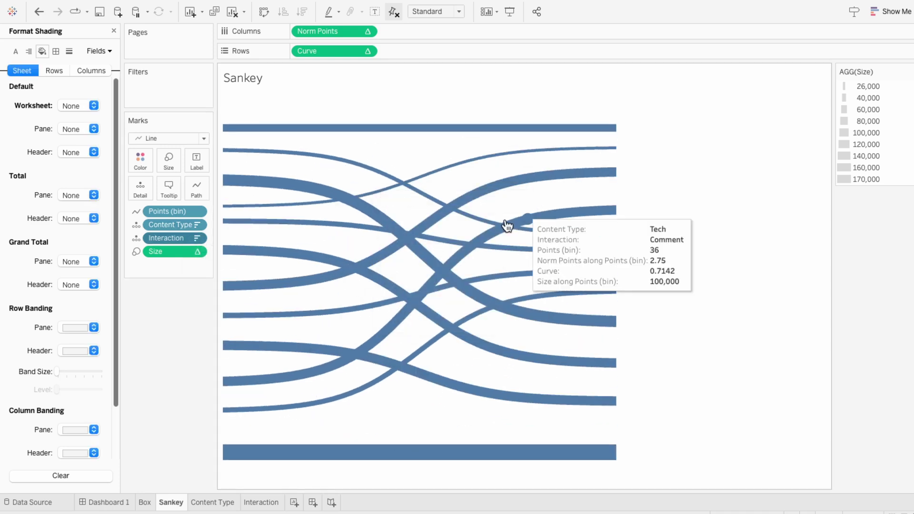
Step: On Dashboard 1, shift the Sankey object down so its flows line up with the Content Type and Interaction bars
click(109, 503)
click(281, 263)
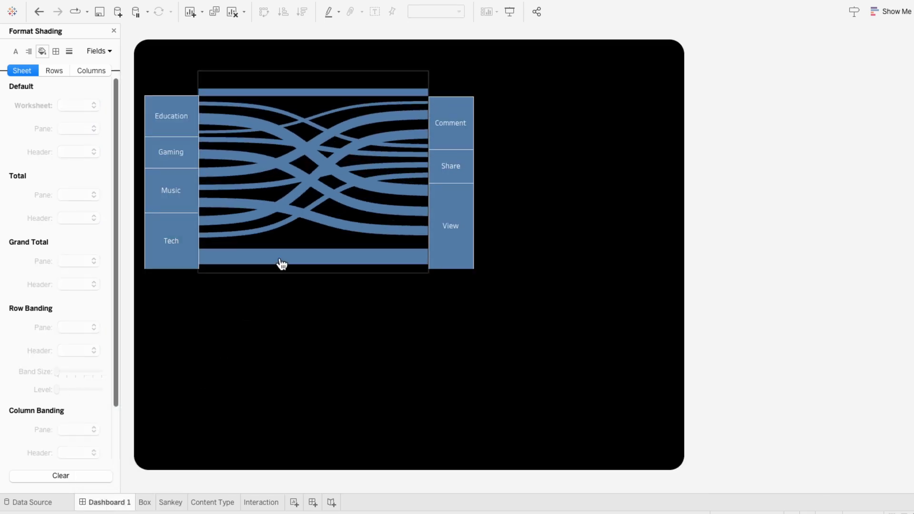
click(295, 237)
drag(314, 66, 317, 74)
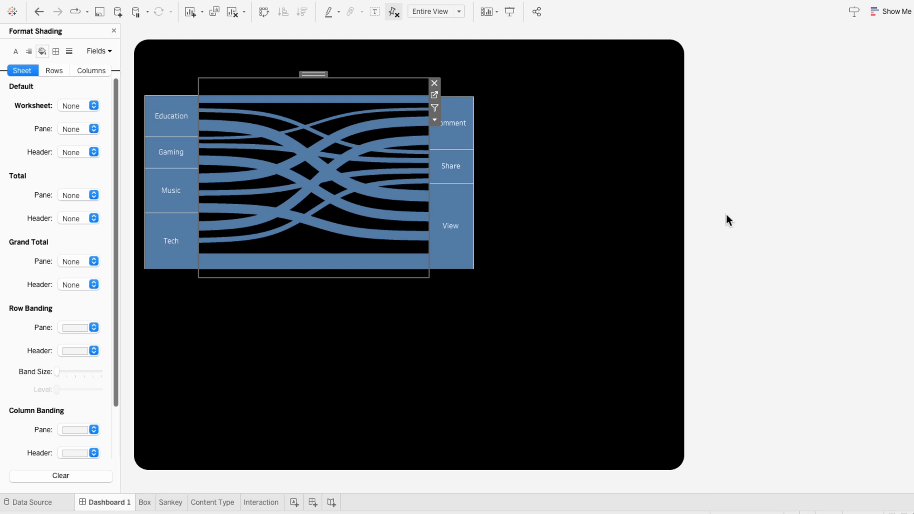
click(825, 238)
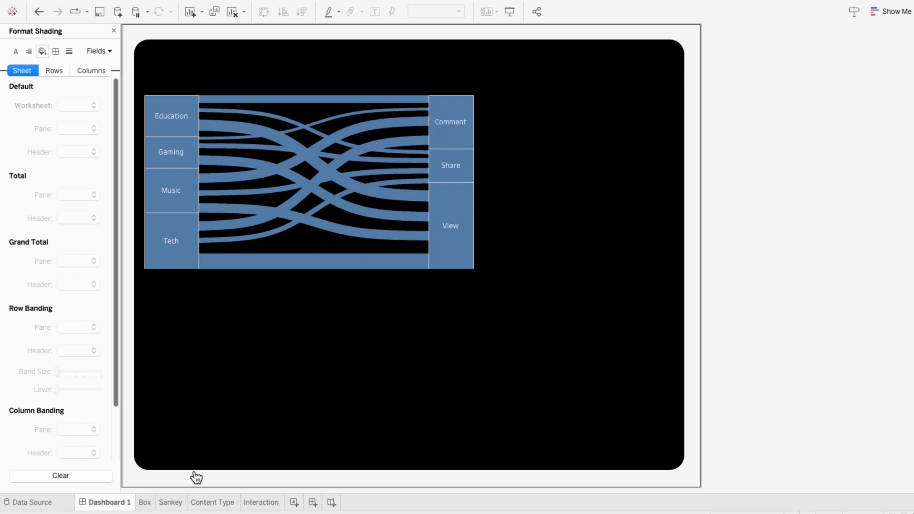
Step: Duplicate the Sankey sheet, move the copy after the Interaction sheet and rename it Sankey 2
click(176, 504)
right_click(172, 506)
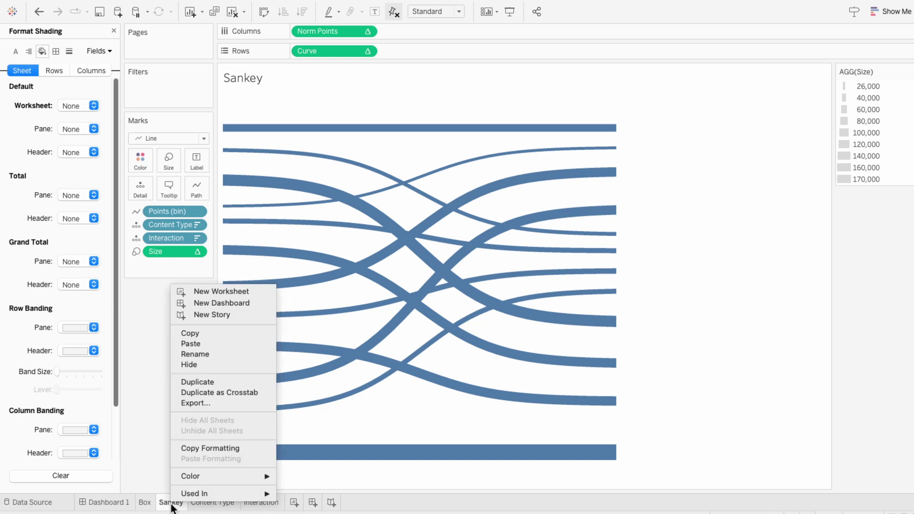
click(191, 384)
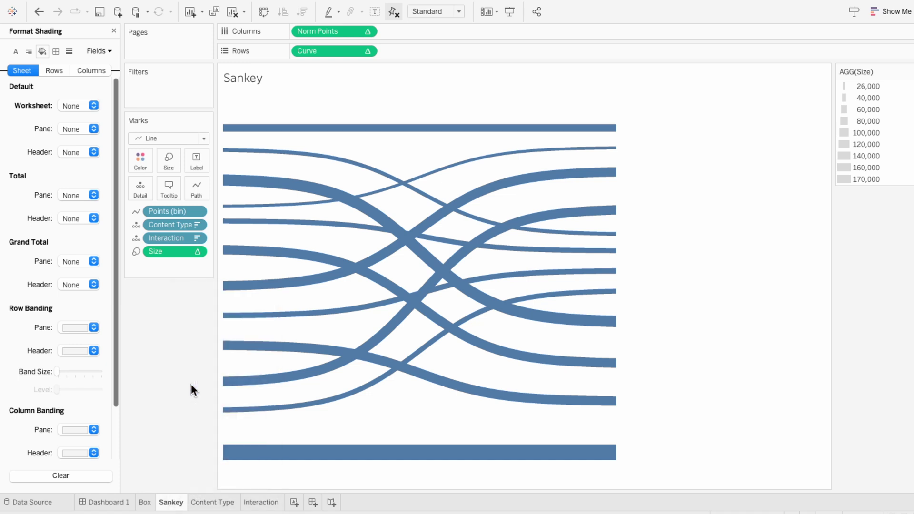
drag(209, 508, 310, 504)
double_click(300, 503)
key(End)
key(BackSpace)
key(BackSpace)
key(BackSpace)
text(2)
key(Return)
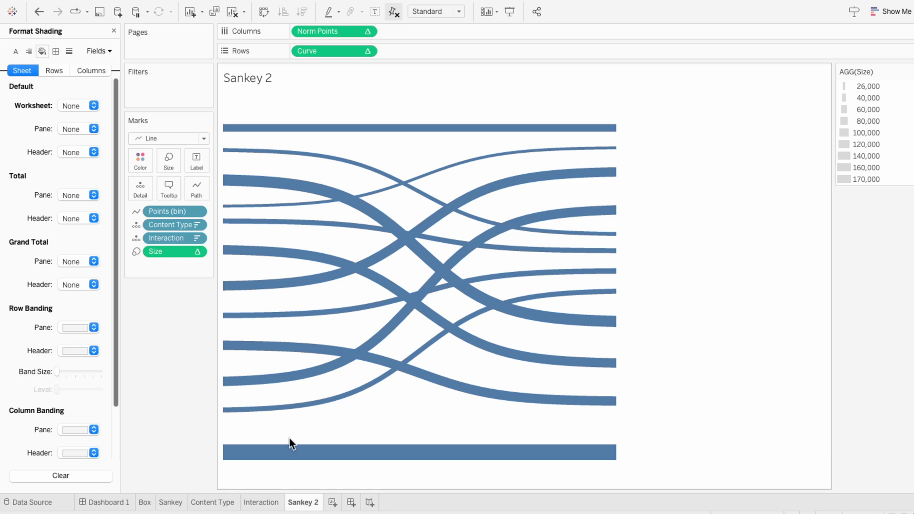
Step: Close the formatting options and replace Sankey 2's detail fields Content Type and Interaction with Interaction and Outcome
click(114, 30)
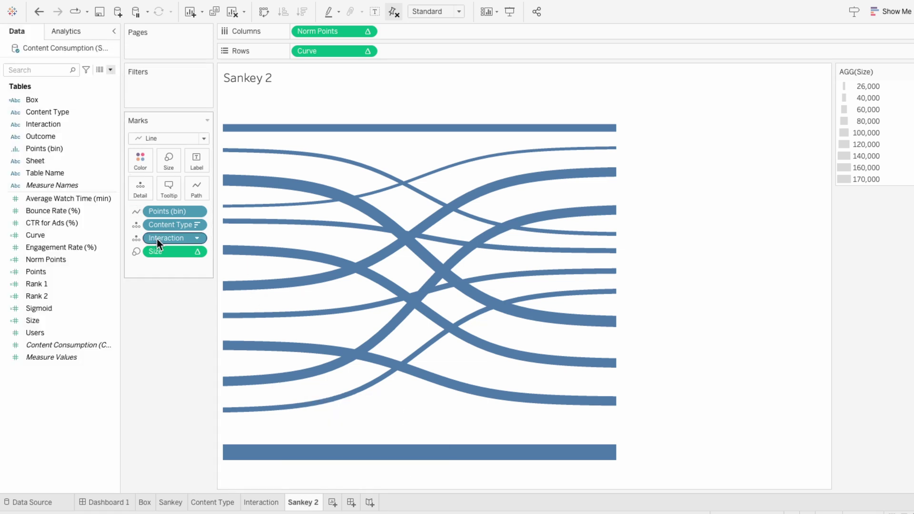
drag(47, 136, 171, 243)
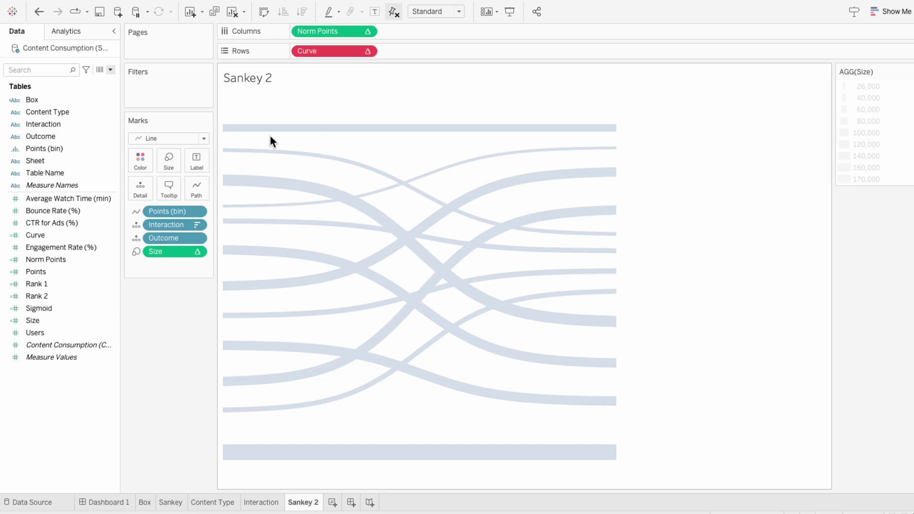
Step: In Curve's table calculation, set Rank 1 to compute using Interaction, Outcome and Points (bin), in that order
right_click(318, 52)
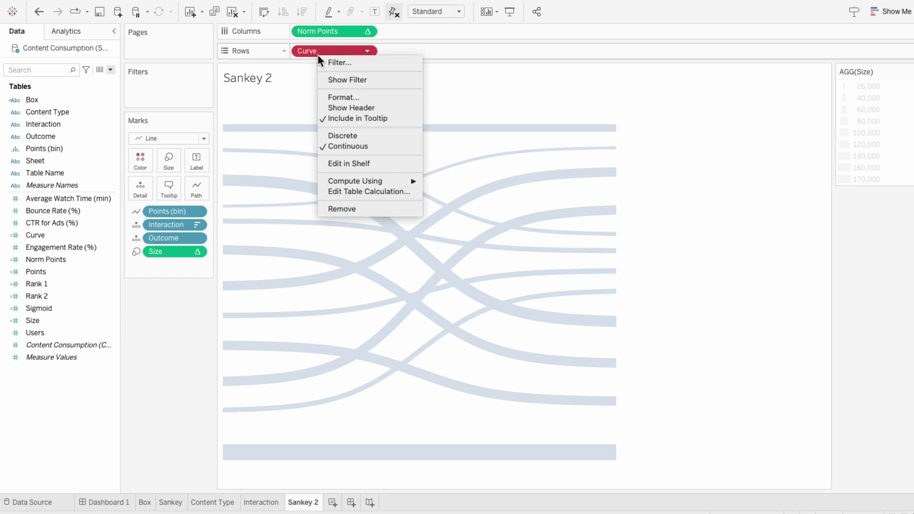
click(351, 192)
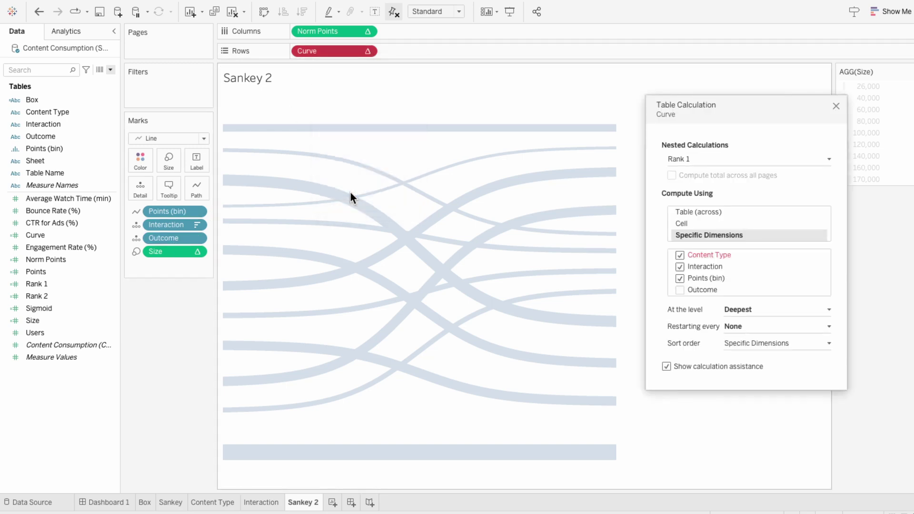
drag(703, 252, 704, 257)
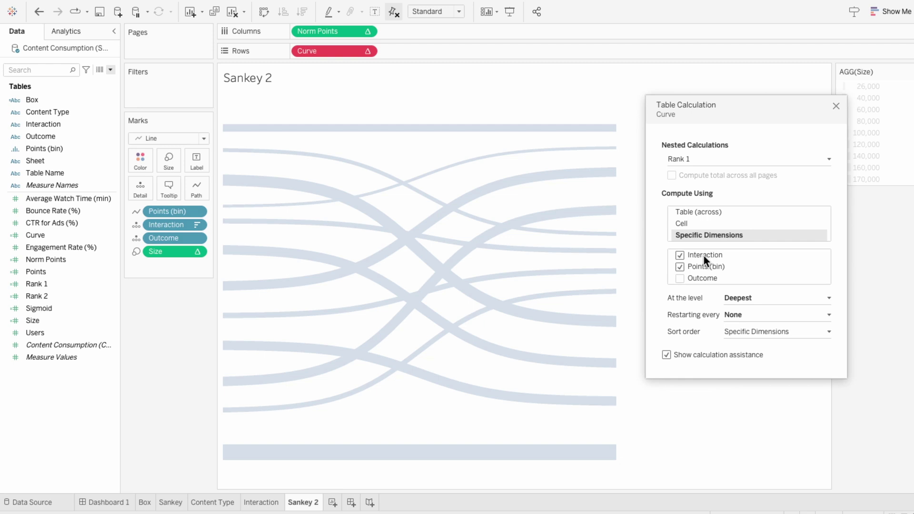
click(707, 276)
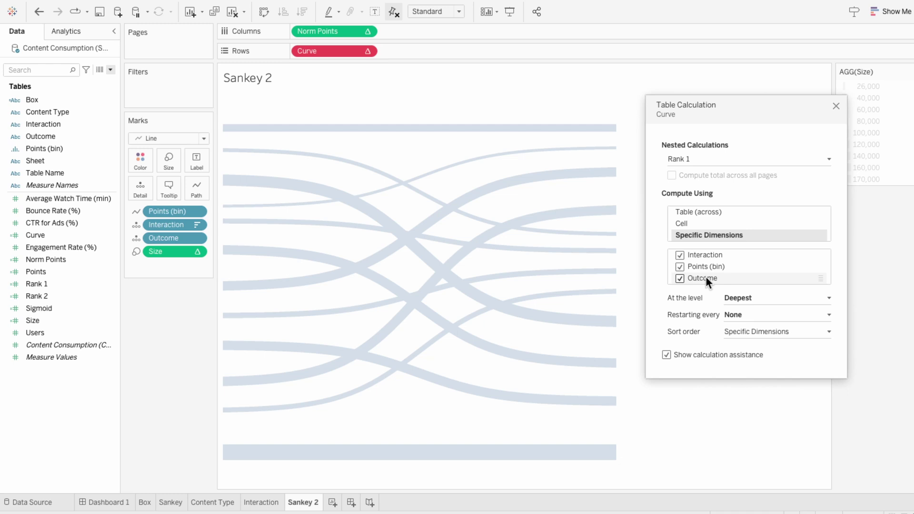
drag(706, 276, 709, 264)
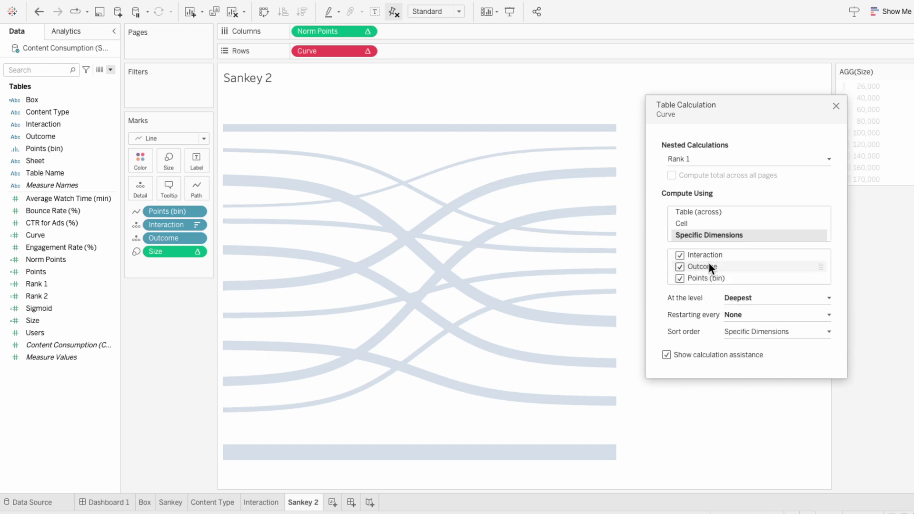
Step: Set Curve's Rank 2 calculation to compute using Outcome, Interaction and Points (bin), in that order, and check the Norm Points calculation
click(713, 159)
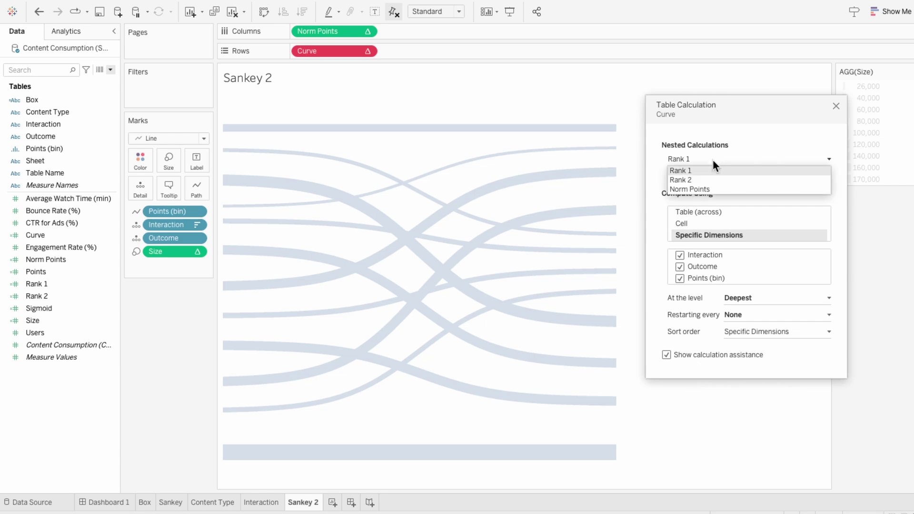
click(714, 179)
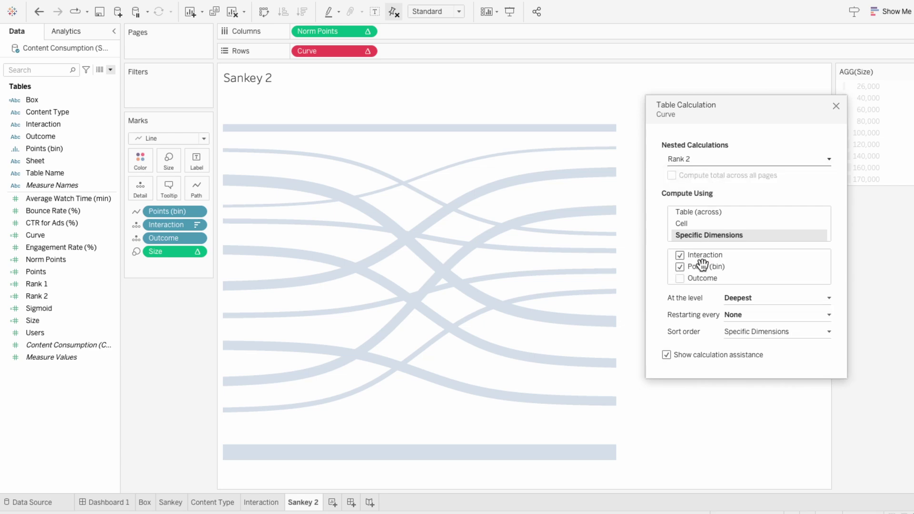
drag(701, 279, 707, 250)
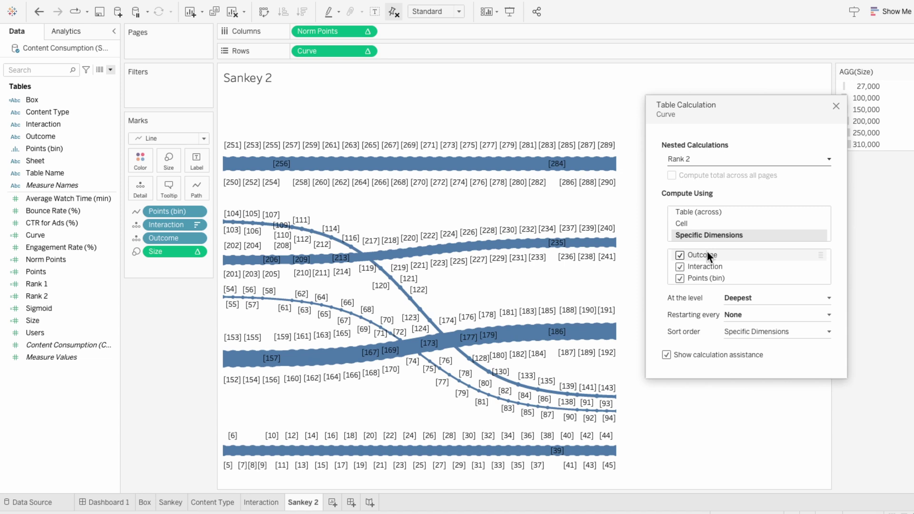
click(745, 159)
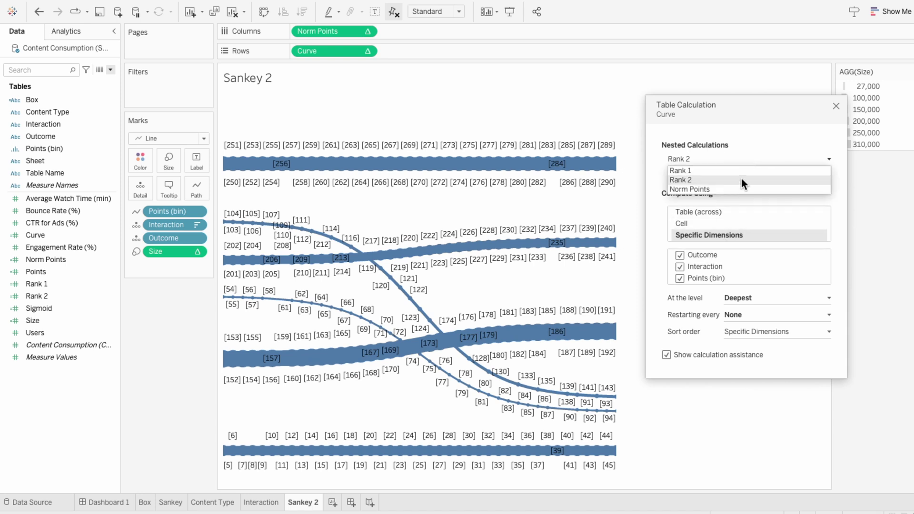
click(742, 188)
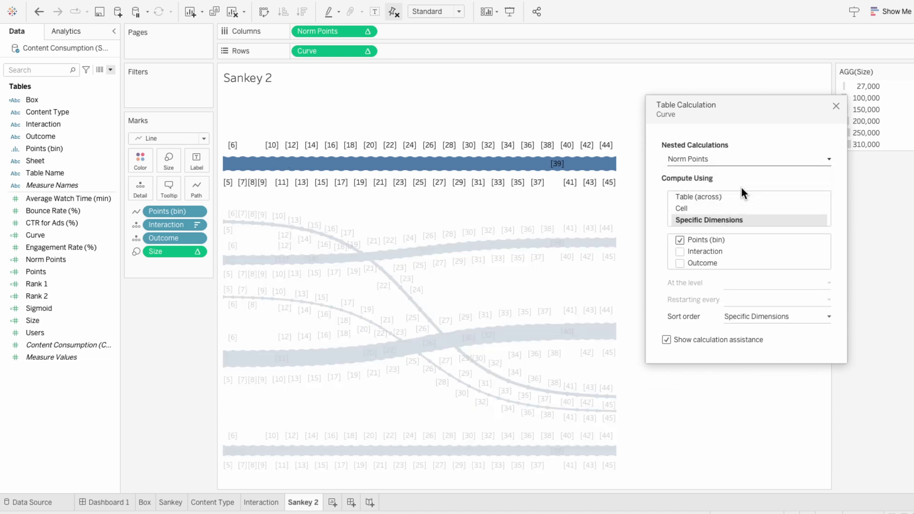
click(836, 106)
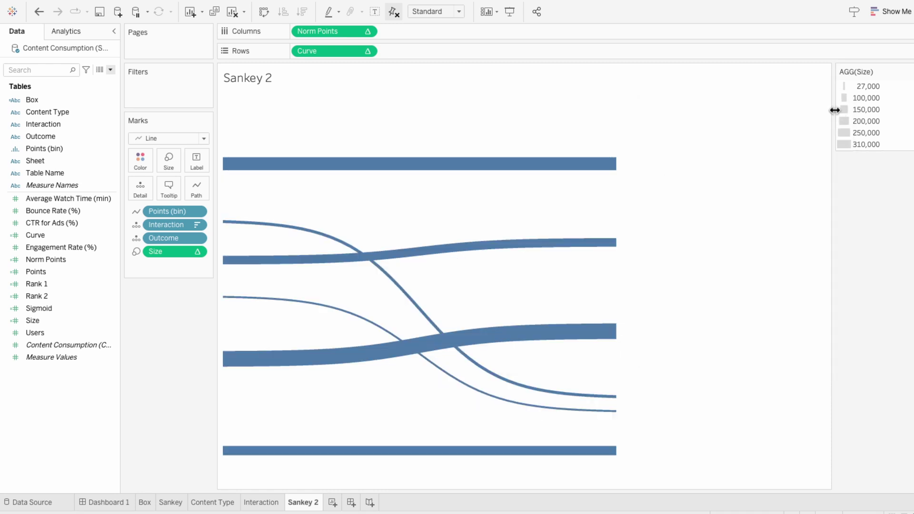
Step: Sort Outcome on the Sankey 2 sheet by data source order, descending
click(199, 240)
click(215, 303)
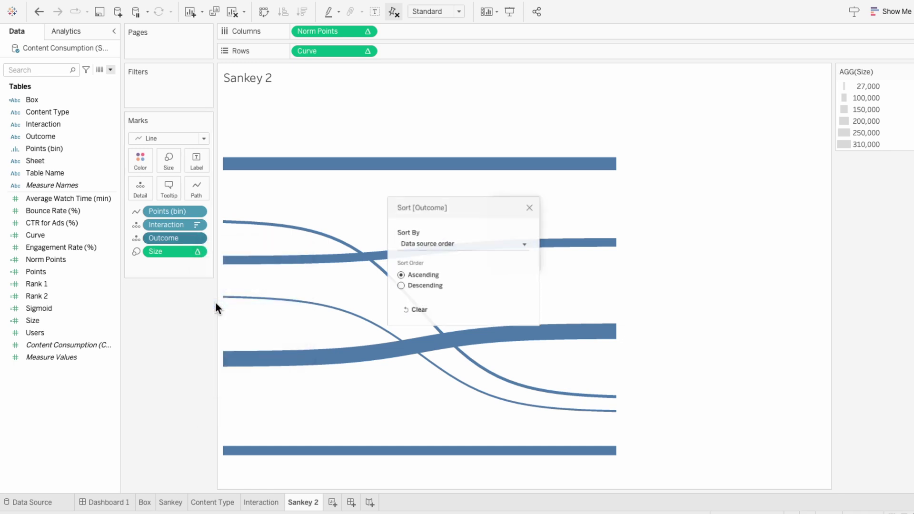
click(416, 284)
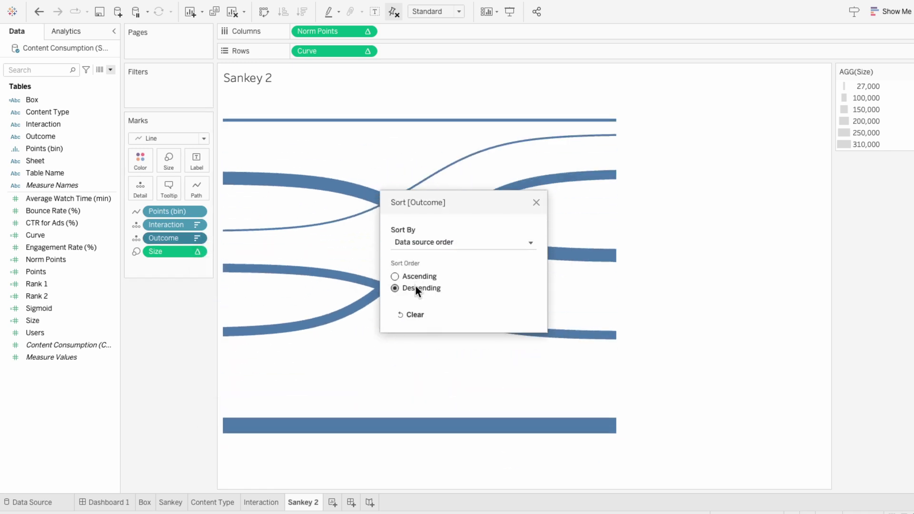
click(536, 203)
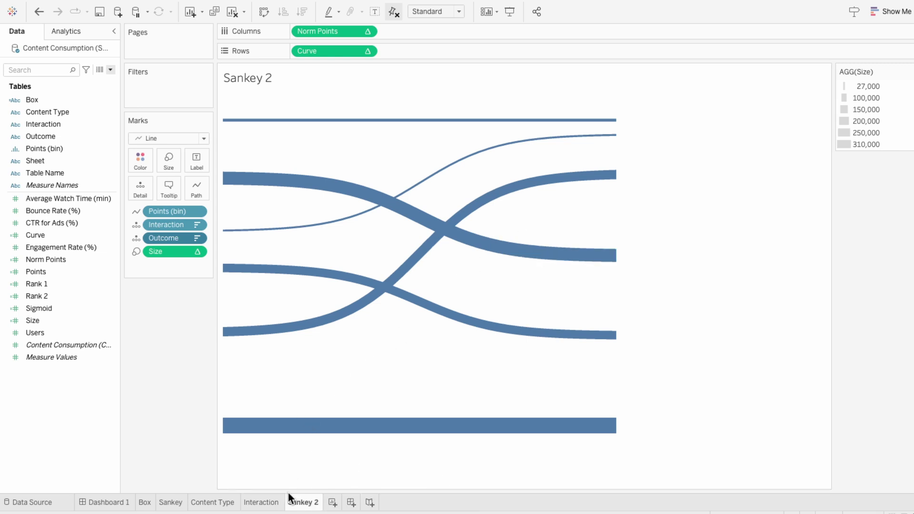
Step: Duplicate the Interaction sheet, rename the copy Outcome and replace its Interaction label with the Outcome field
click(276, 504)
right_click(276, 504)
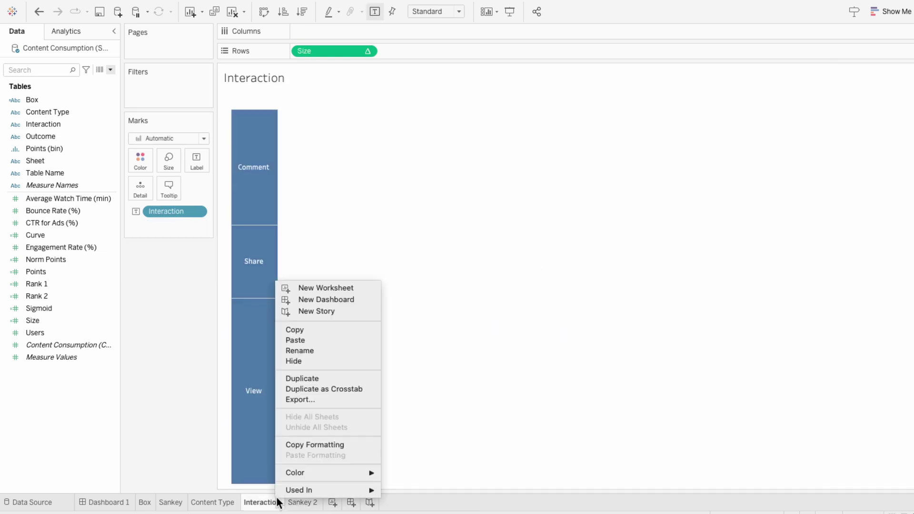
click(316, 379)
double_click(350, 501)
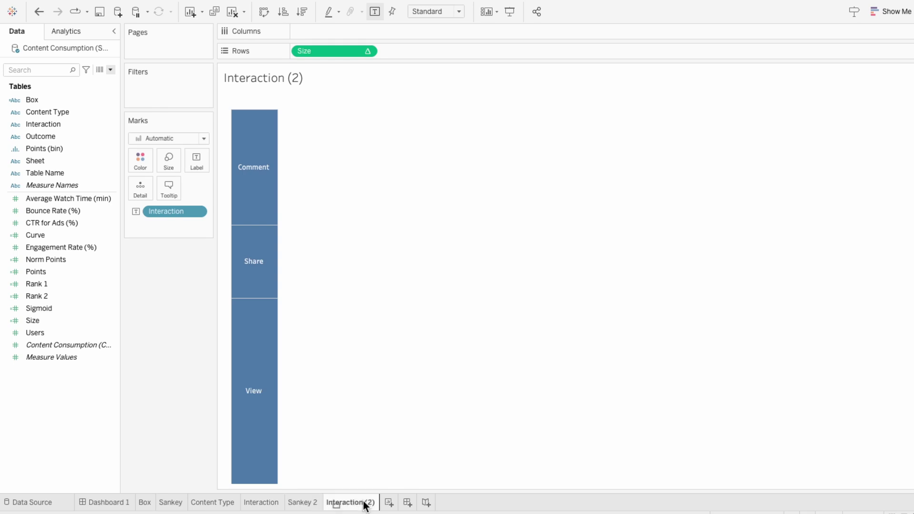
text(Outcome)
key(Return)
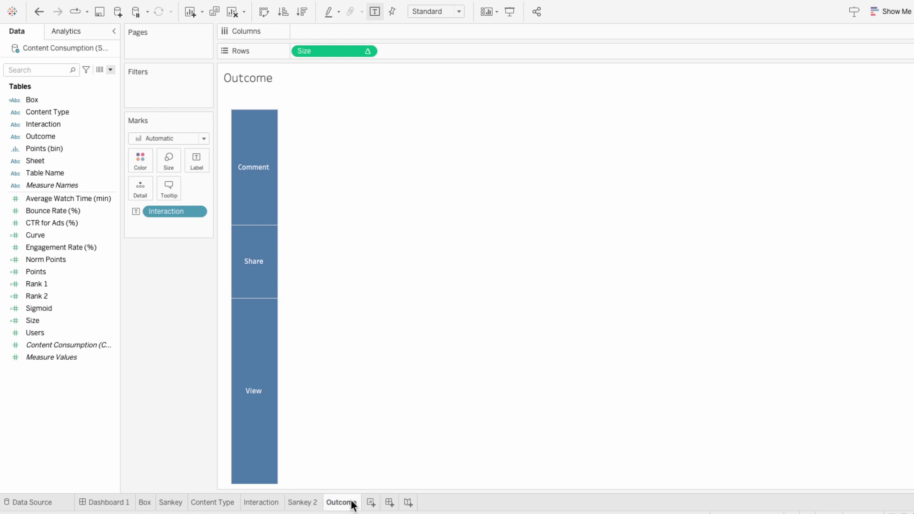
drag(73, 137, 179, 214)
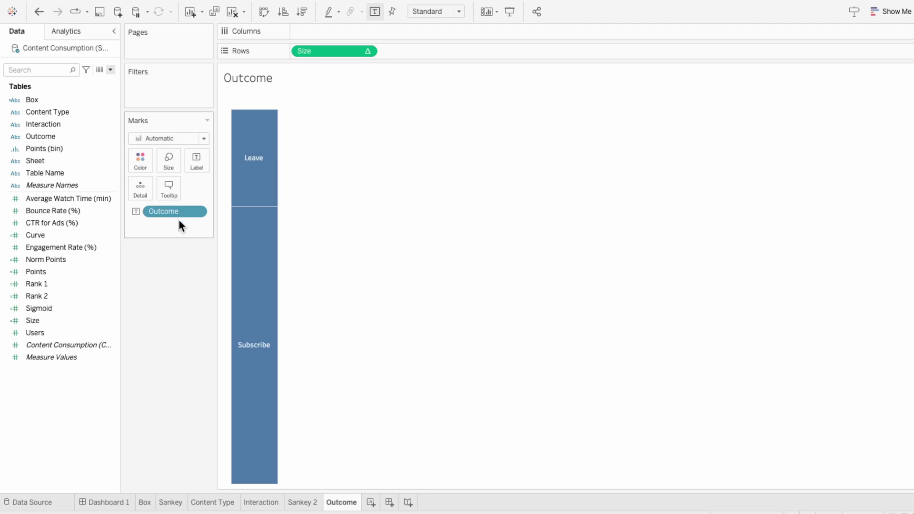
Step: Place the Sankey 2 sheet on Dashboard 1 beside the Interaction bar and hide its title
click(114, 506)
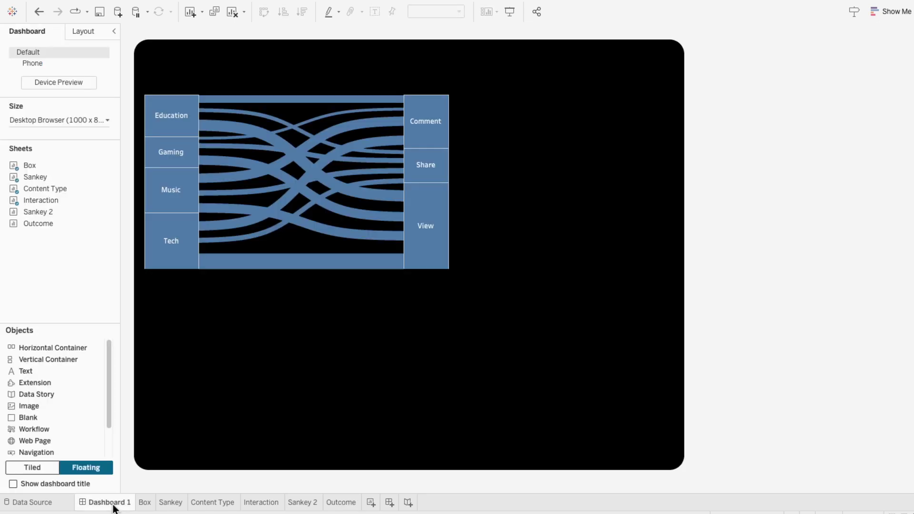
drag(38, 212, 416, 94)
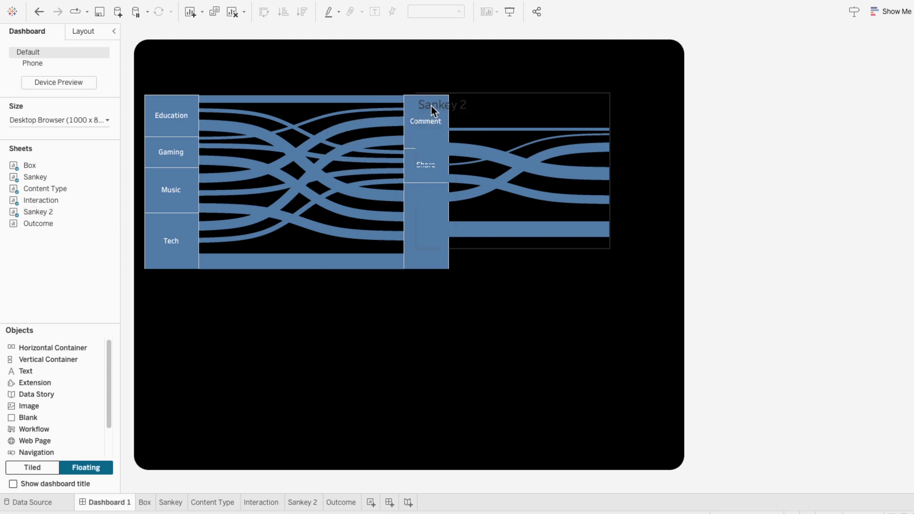
right_click(463, 110)
click(481, 137)
Step: Add the Outcome sheet to the dashboard, hide its title, narrow it to a bar and move it near the black box's right edge
drag(39, 224, 557, 87)
right_click(596, 100)
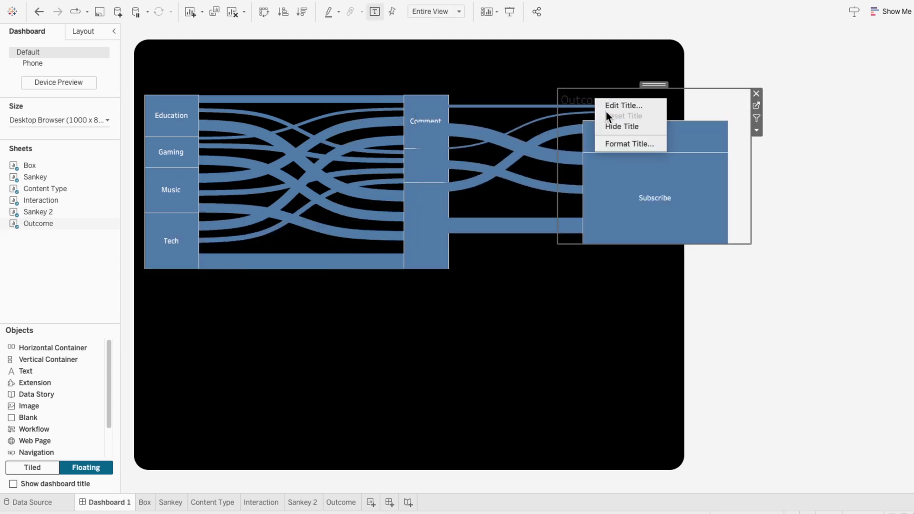
click(615, 126)
drag(752, 243, 620, 280)
drag(605, 82, 650, 83)
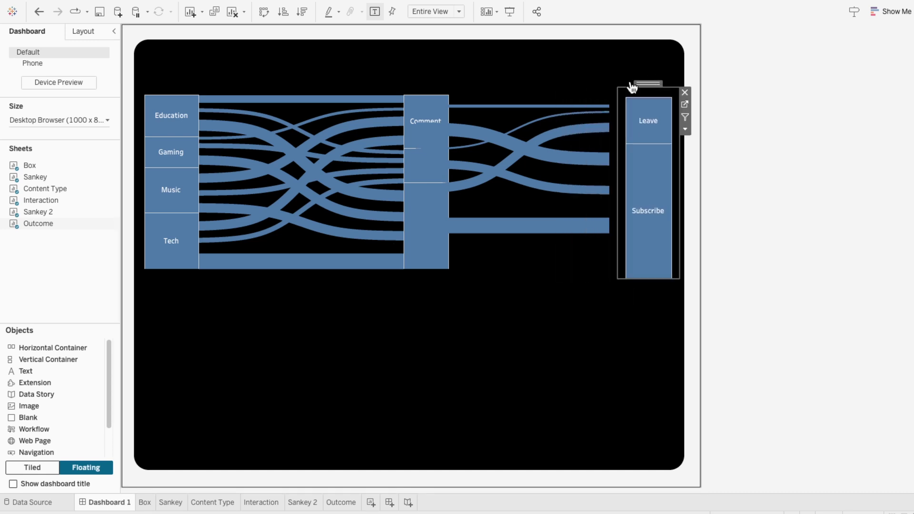
Step: Shift the Interaction bar slightly left and narrow the first Sankey so its curves end at that bar
click(425, 87)
drag(425, 86, 405, 84)
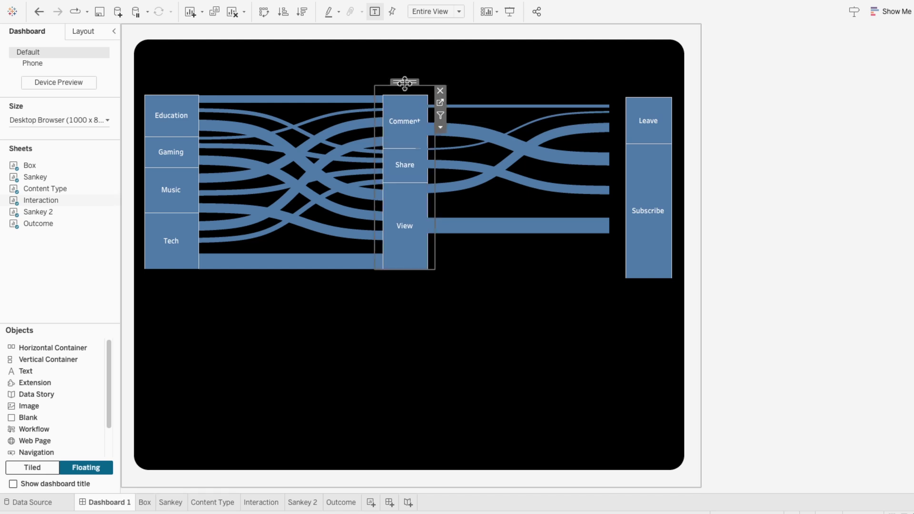
click(358, 84)
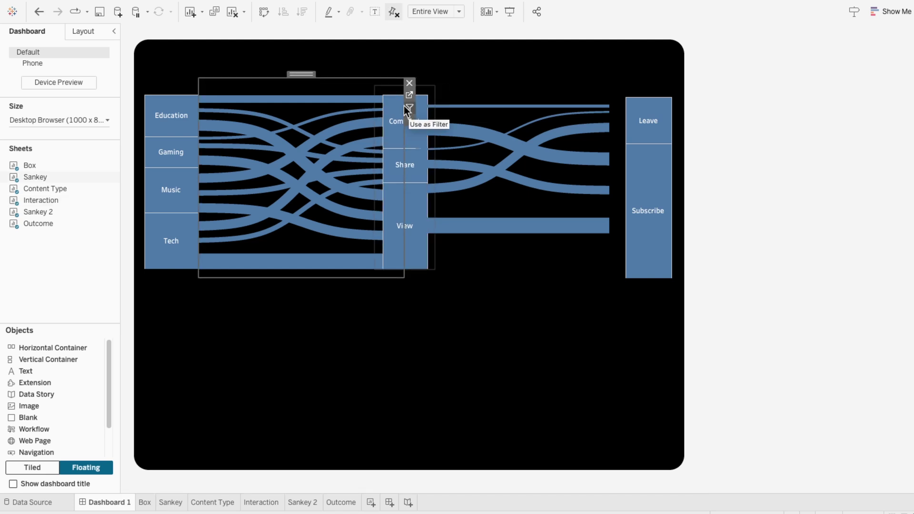
click(408, 108)
drag(399, 108, 383, 110)
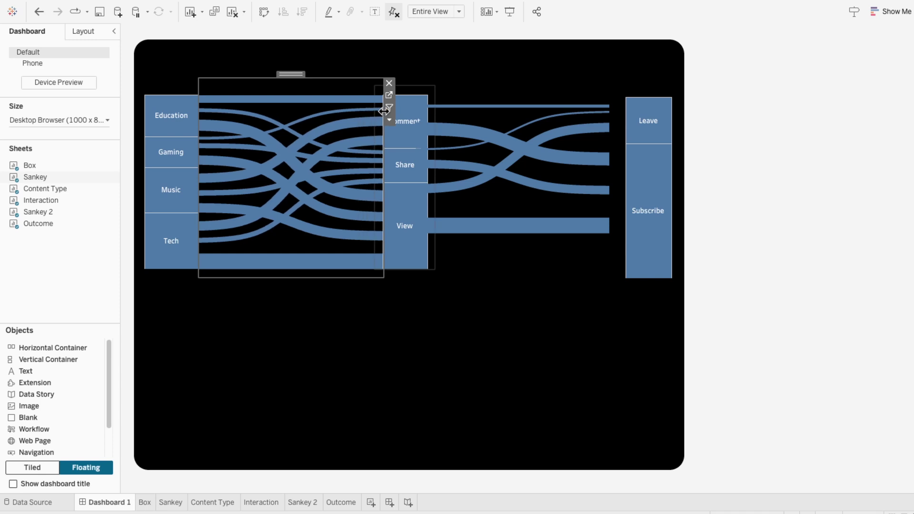
Step: Fit Sankey 2 between the Interaction and Outcome bars, stretching it so its curves match the bars' height
click(453, 99)
drag(498, 88, 525, 80)
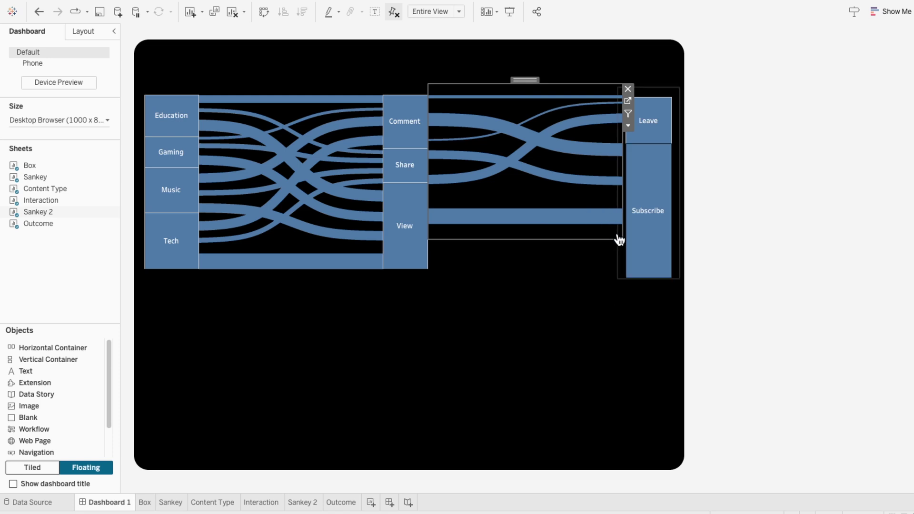
drag(623, 239, 619, 291)
click(730, 277)
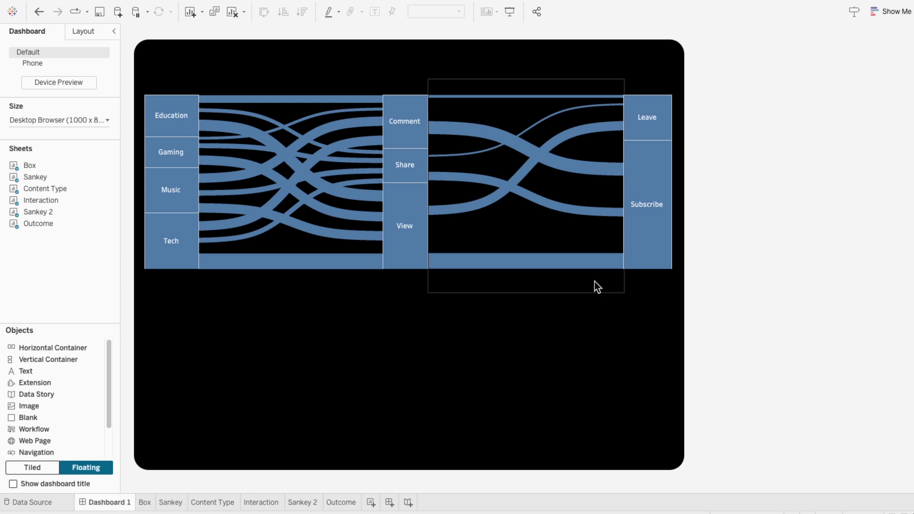
Step: Reorder the dashboard's item hierarchy so Sankey 2 sits below Content Type and directly above Sankey
mouse_move(421, 263)
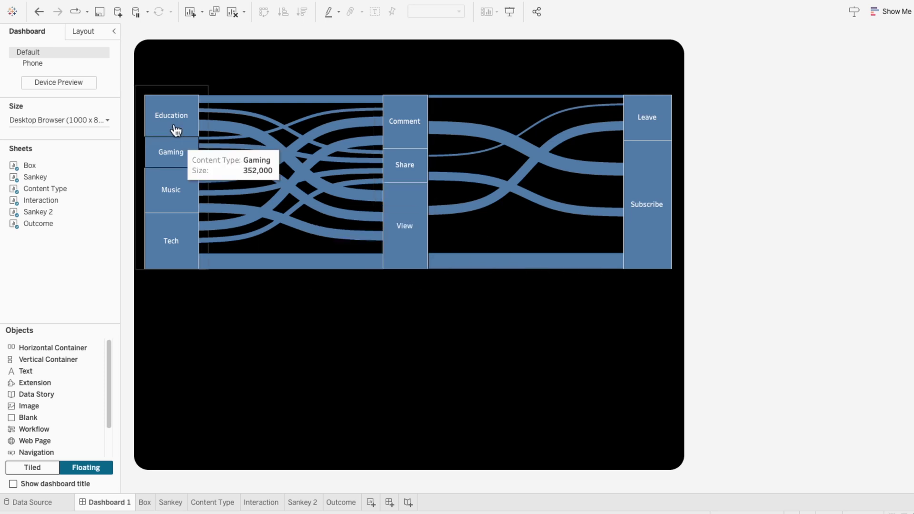
click(86, 29)
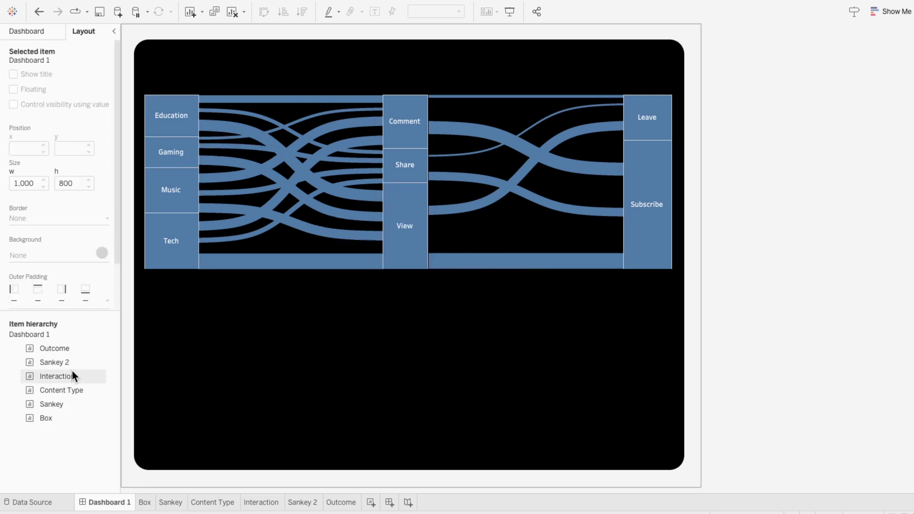
drag(71, 365, 65, 398)
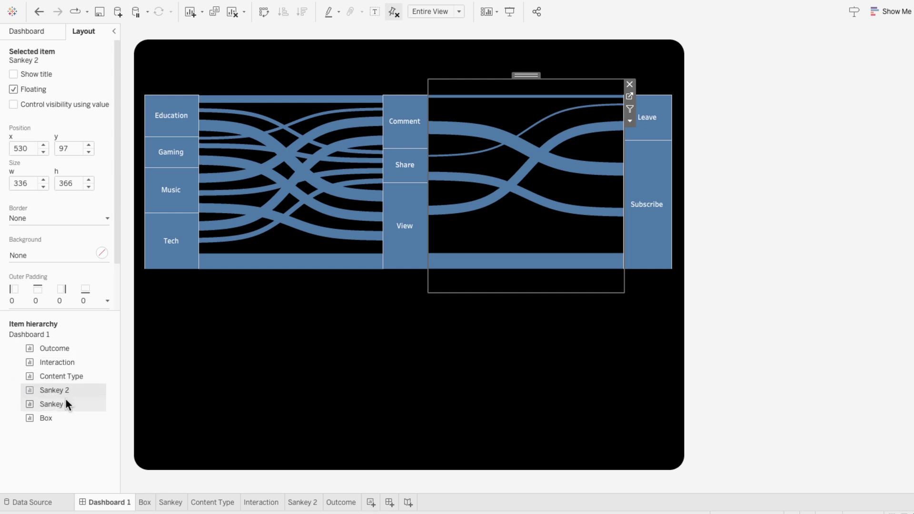
click(552, 381)
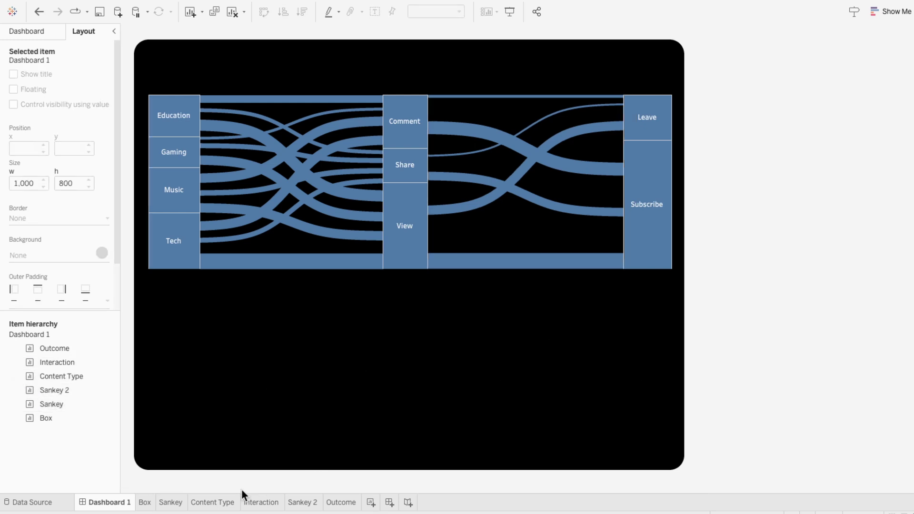
Step: On the Sankey sheet, add Norm Points to the marks and use it to color the curves
click(171, 503)
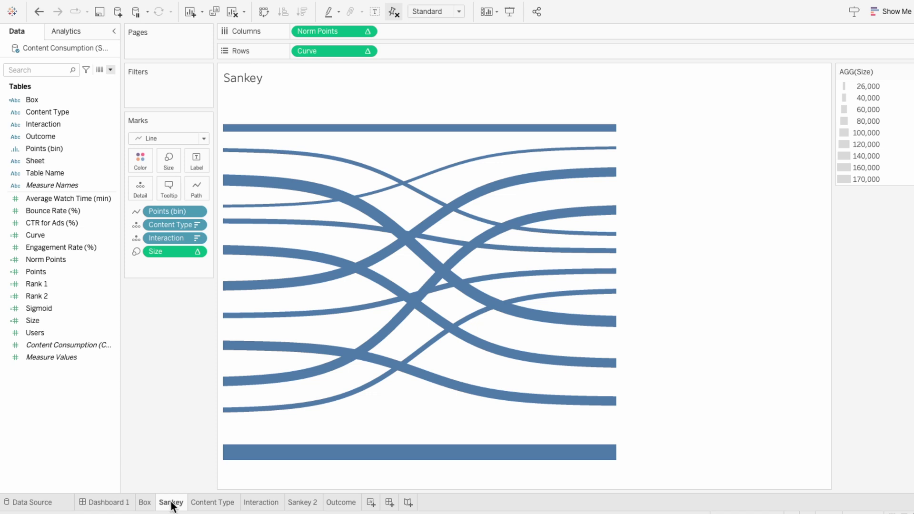
drag(80, 259, 192, 263)
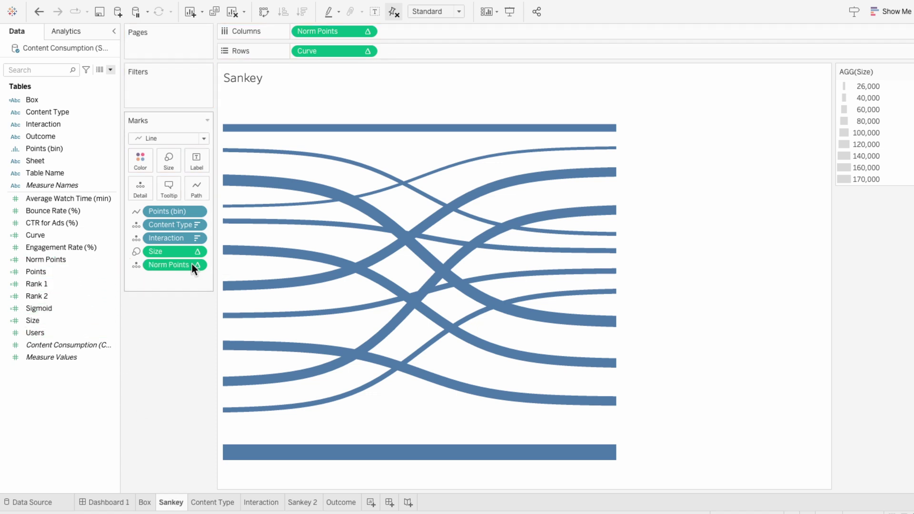
click(132, 265)
click(145, 275)
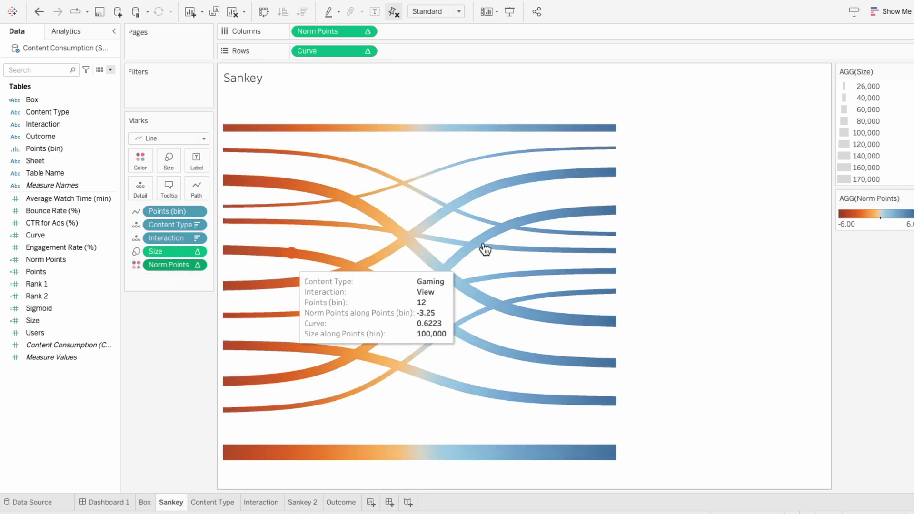
Step: Check the color settings for the continuous Norm Points field
right_click(905, 204)
click(906, 210)
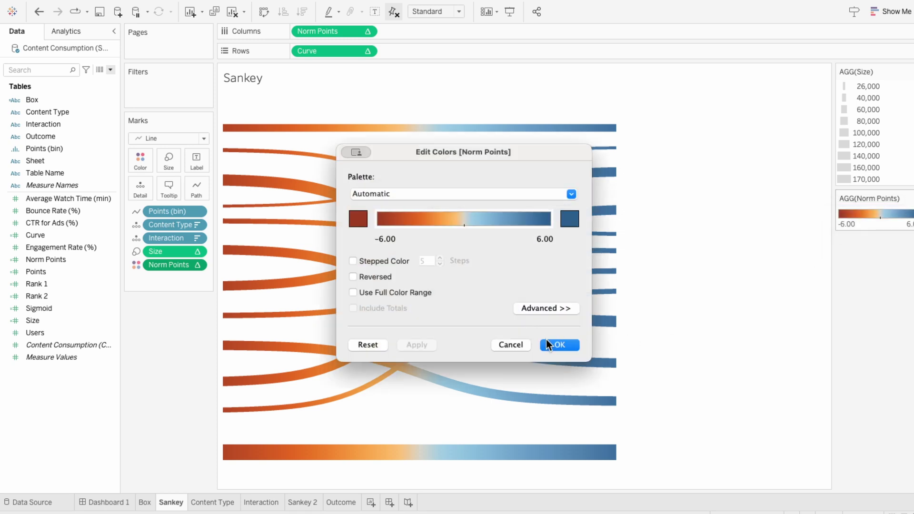
click(548, 343)
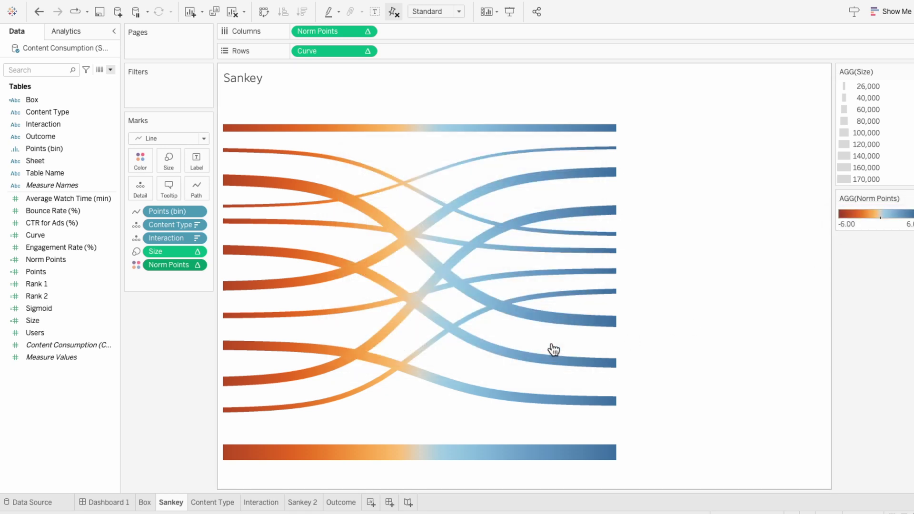
Step: Convert the Norm Points color field to discrete and select the Green to Purple palette for it
right_click(170, 266)
click(193, 334)
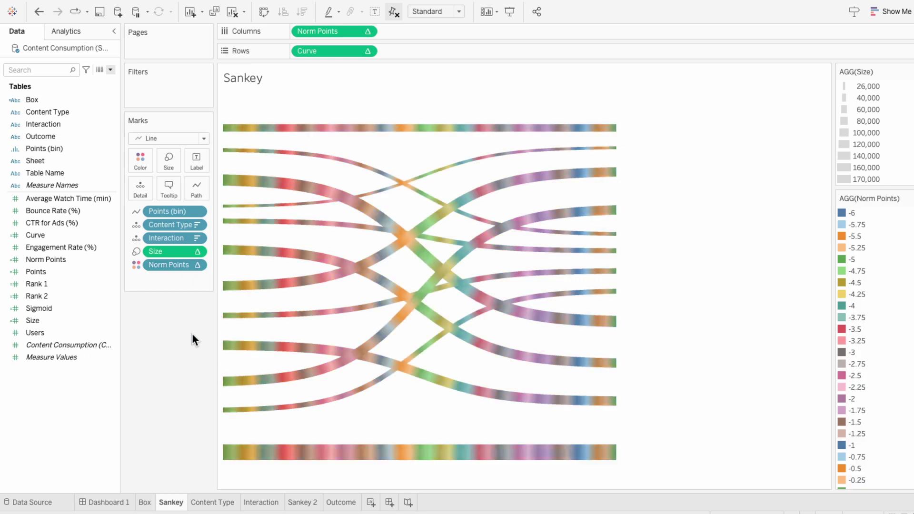
right_click(876, 204)
click(875, 208)
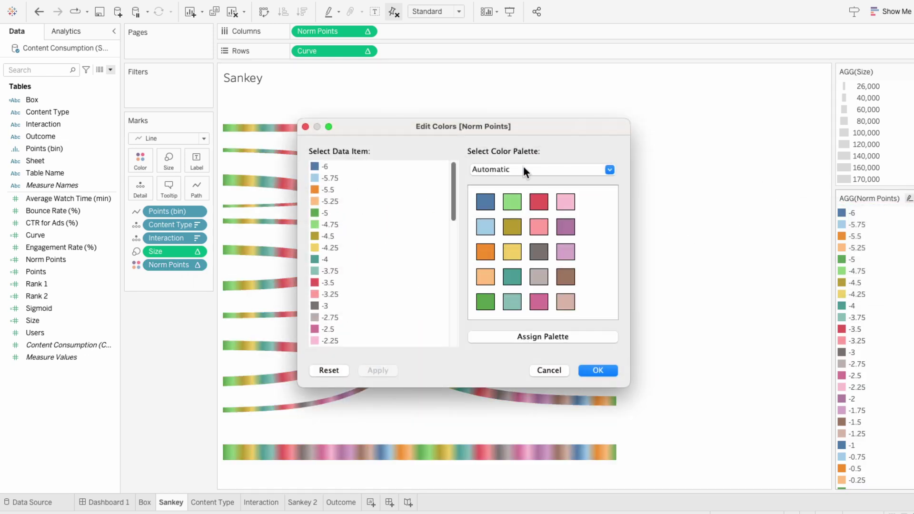
click(524, 170)
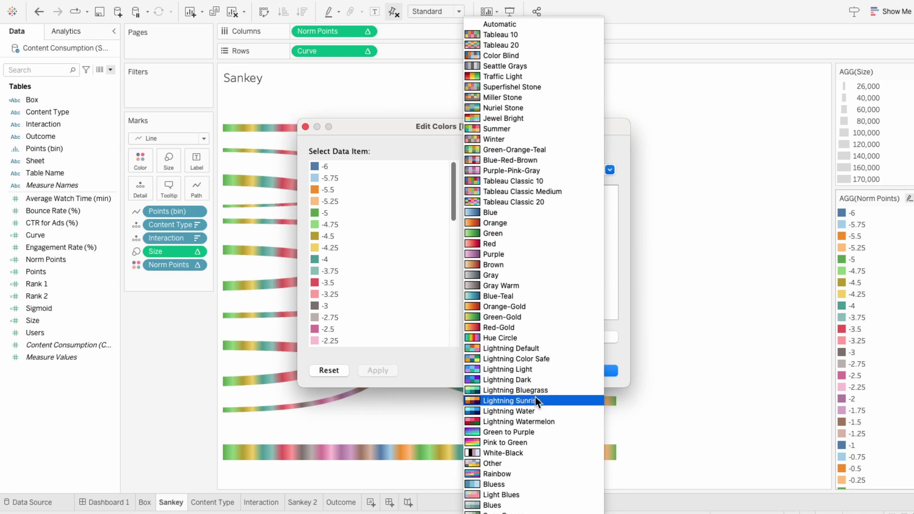
click(525, 431)
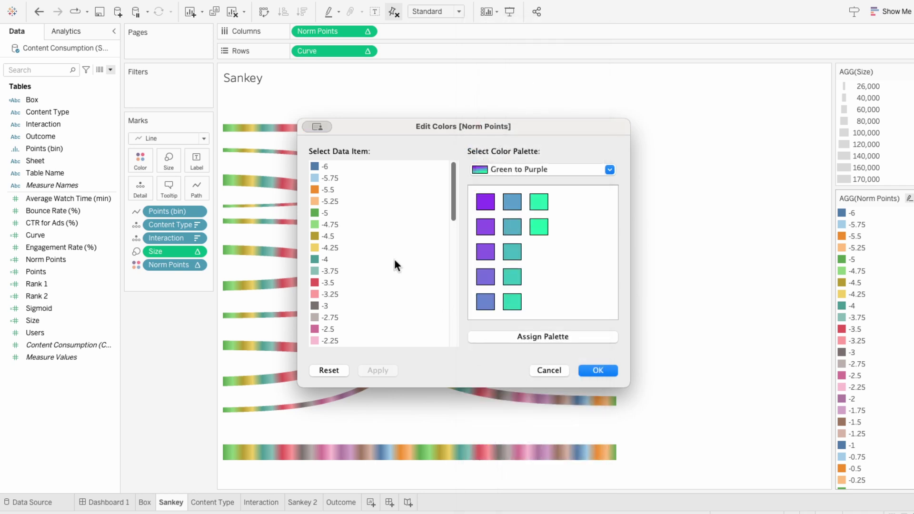
Step: Assign the first three purple swatches in order to Norm Points -6 to -5, -4.75 to -4 and -3.75 to -3
shift+click(328, 212)
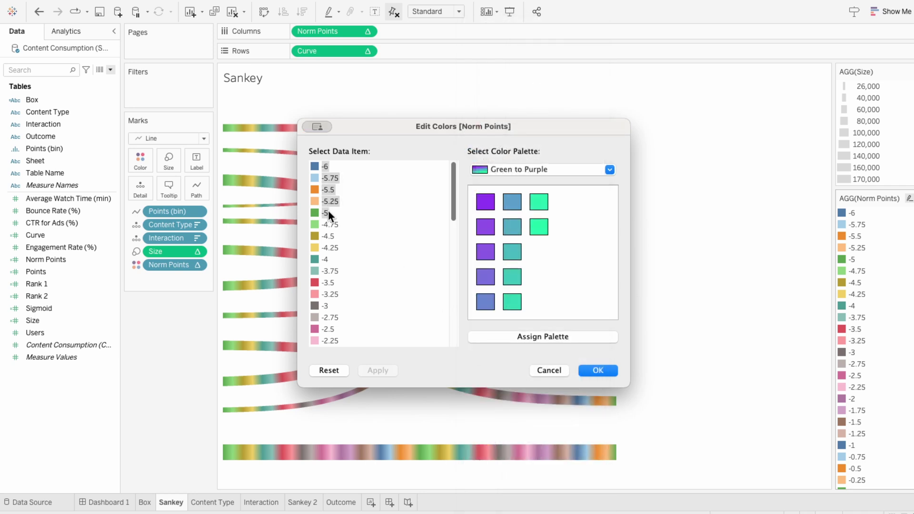
click(485, 201)
click(327, 224)
shift+click(328, 258)
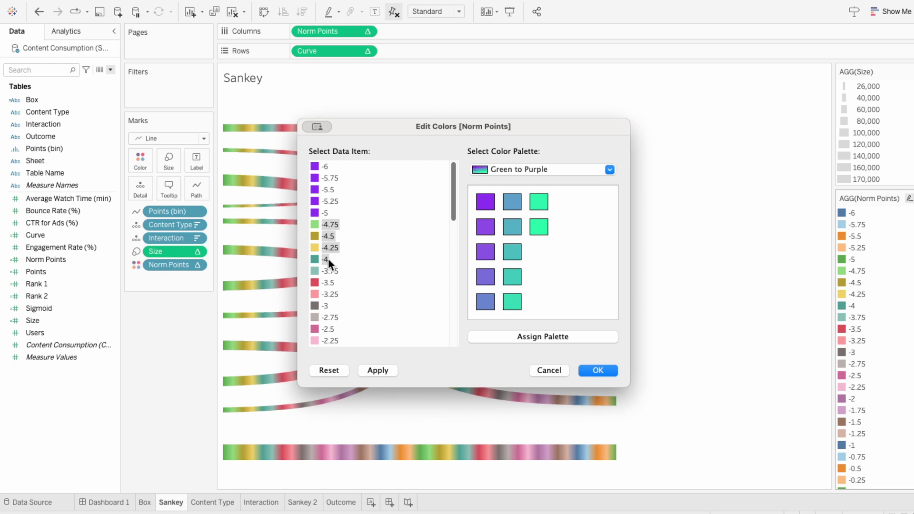
click(486, 226)
click(329, 269)
shift+click(329, 308)
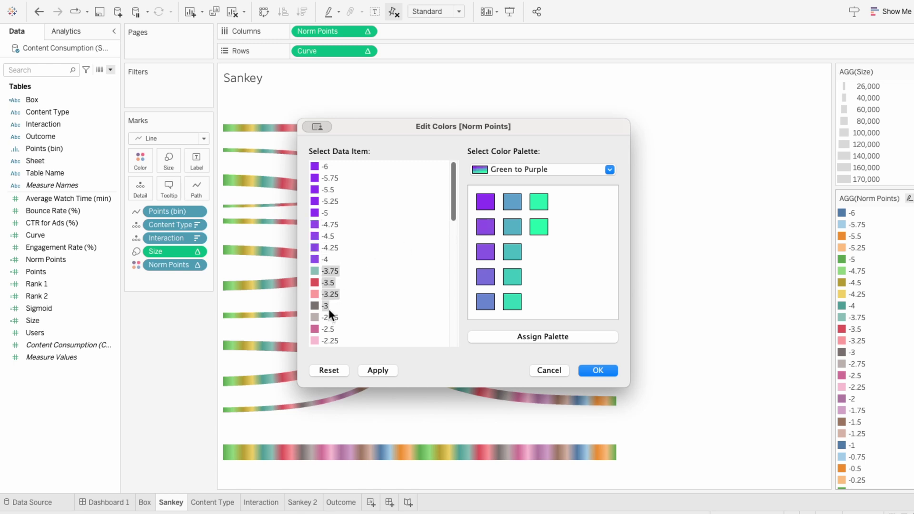
click(486, 256)
Step: Assign the fourth palette swatch to Norm Points -2.75 to -1.75 and the fifth to -1.5 to -0.75
click(329, 316)
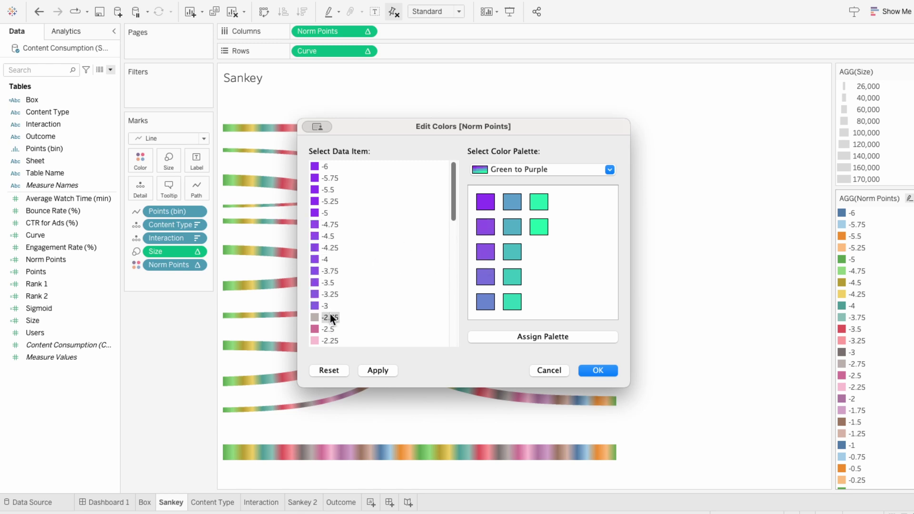
scroll(330, 315, down, 3)
shift+click(328, 294)
click(477, 275)
scroll(330, 295, down, 3)
click(328, 271)
shift+click(328, 306)
click(485, 302)
Step: Assign the sixth to eighth swatches, blue to teal, to successive groups of Norm Points values starting at -0.5
scroll(329, 267, down, 10)
click(328, 196)
shift+click(331, 242)
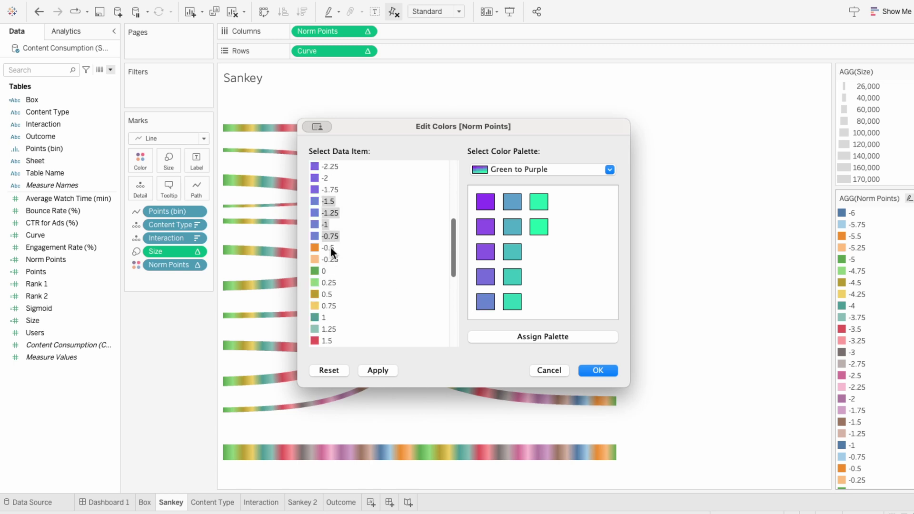
click(513, 202)
click(329, 236)
shift+click(327, 271)
click(513, 227)
click(327, 282)
scroll(326, 293, down, 3)
shift+click(328, 259)
click(513, 251)
Step: Assign the ninth and tenth teal-green swatches to the next two groups of Norm Points values
click(328, 271)
shift+click(328, 305)
click(513, 277)
click(329, 317)
shift+click(329, 341)
click(512, 302)
Step: Assign the brightest green swatches to the highest Norm Points values up to 6 and apply the colors to the Sankey
scroll(361, 295, down, 5)
click(328, 318)
shift+click(382, 283)
click(328, 329)
shift+click(328, 341)
click(539, 227)
drag(464, 133, 778, 193)
click(699, 429)
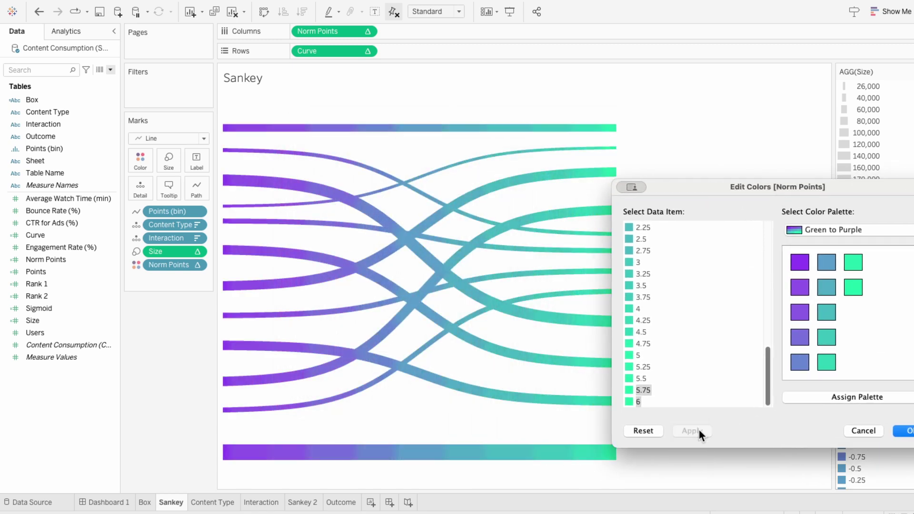
Step: Accept the edited Sankey colors, raise the curves' opacity to the maximum, and view Dashboard 1
click(908, 432)
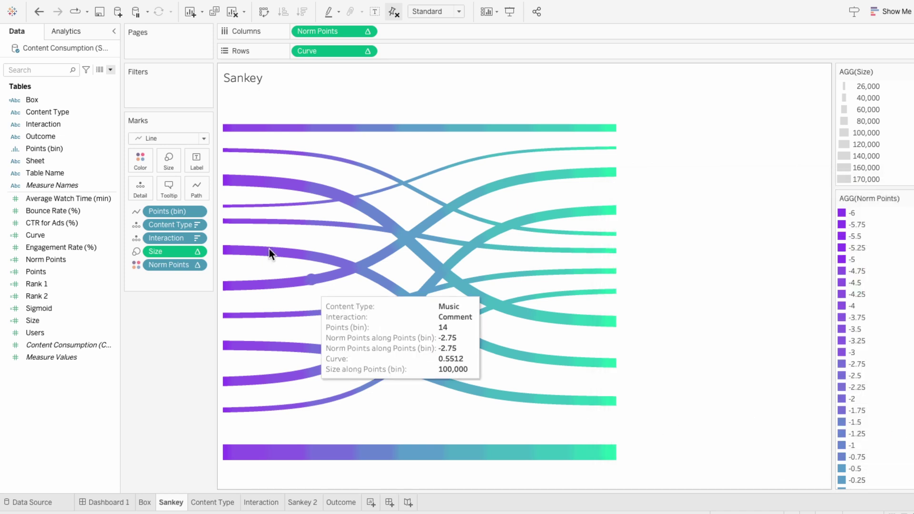
click(140, 160)
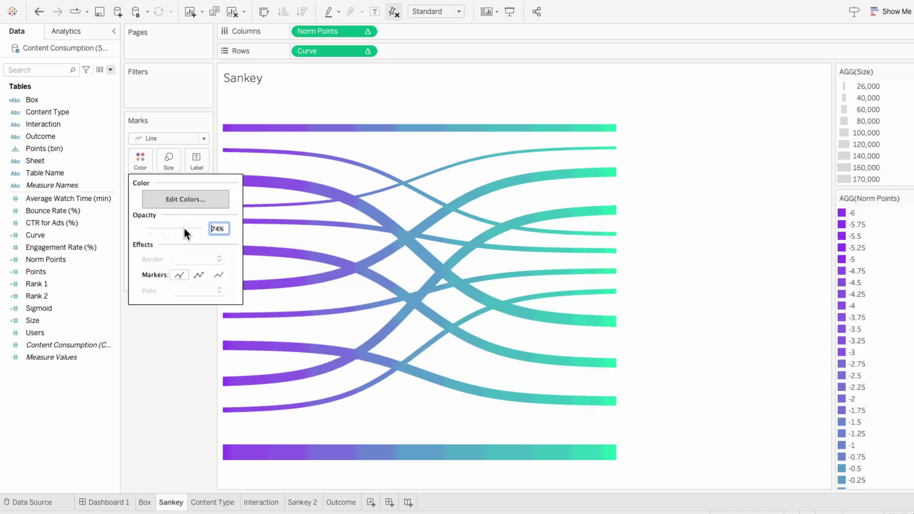
drag(186, 227, 202, 228)
click(105, 502)
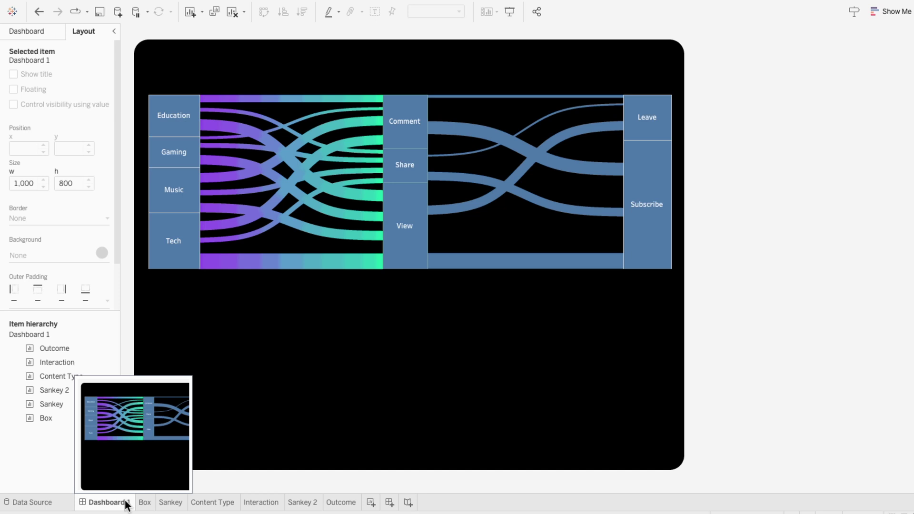
Step: Color the Content Type sheet's stacked bar with the custom purple and give its segments a black border
click(198, 502)
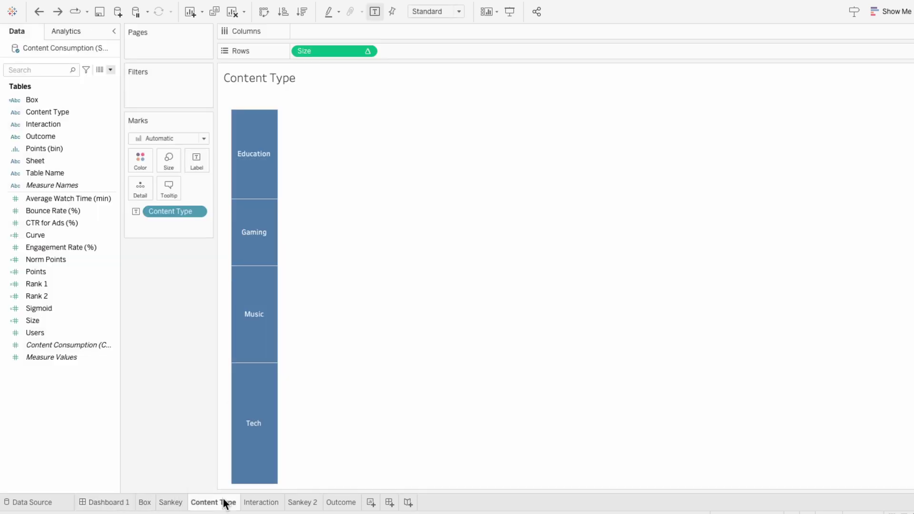
click(142, 162)
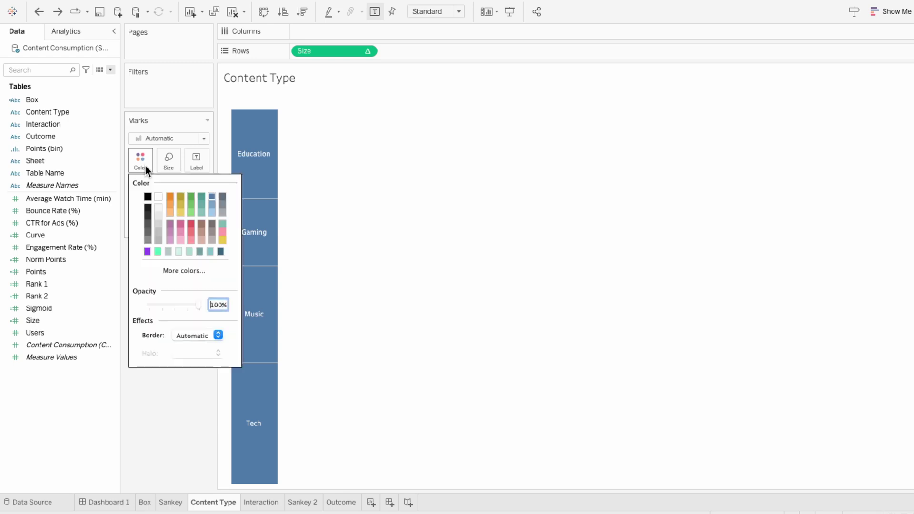
click(148, 252)
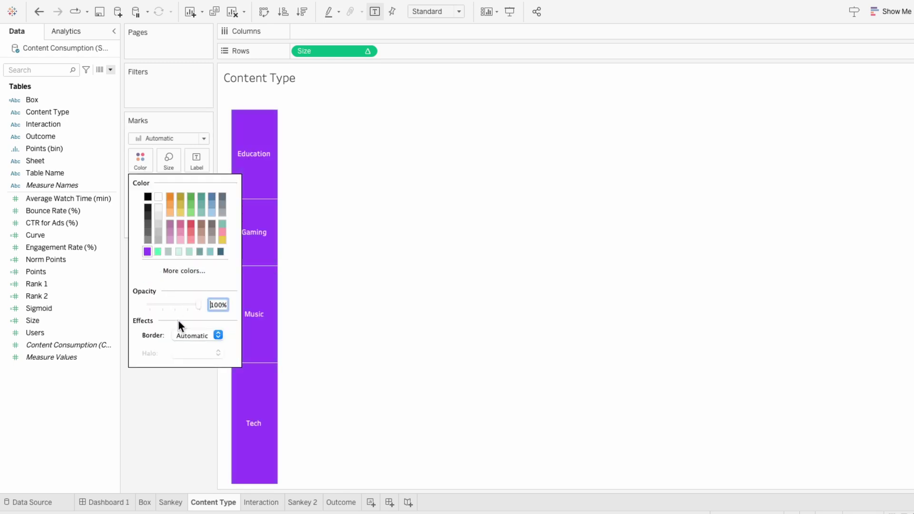
click(184, 335)
click(177, 415)
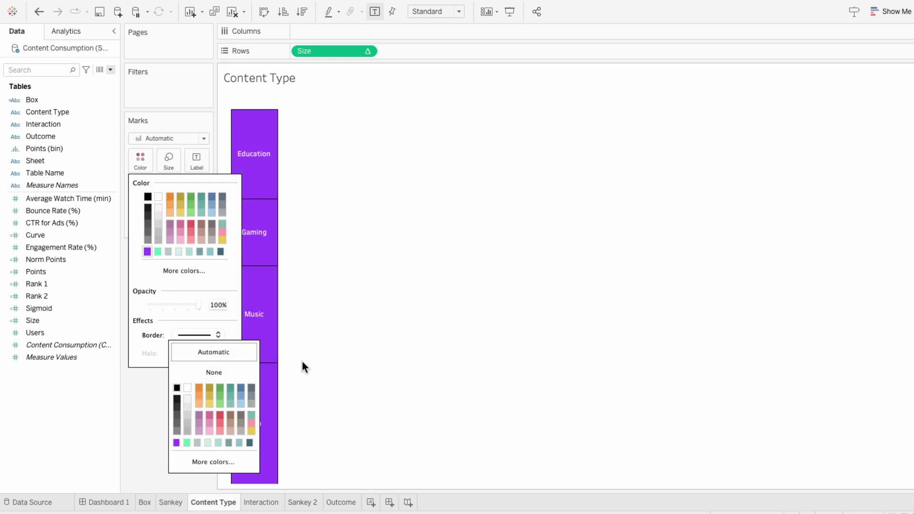
click(302, 361)
Step: Color the Interaction sheet's stacked bar with the custom bright green and give its segments a black border
click(264, 502)
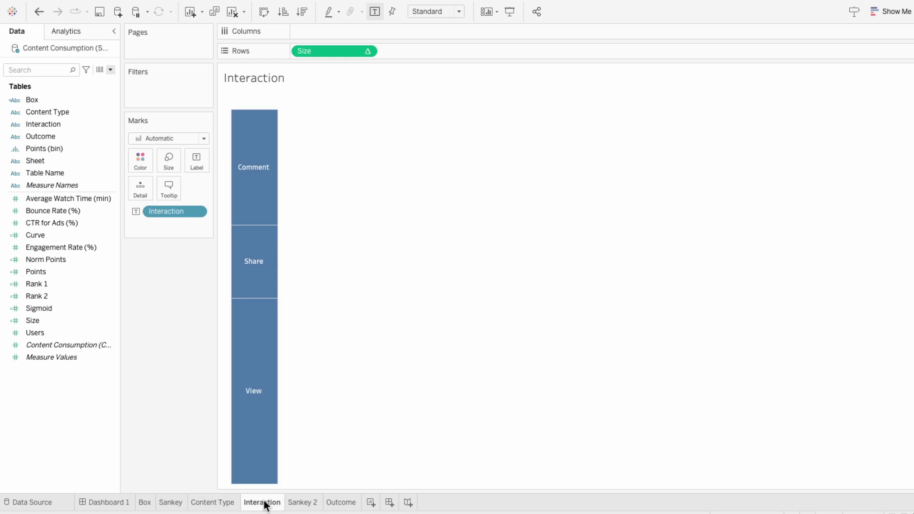
click(138, 162)
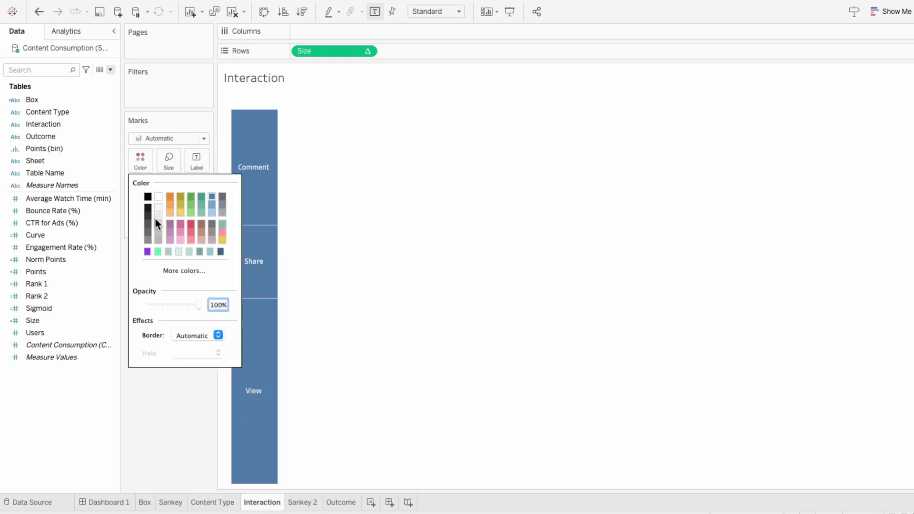
click(157, 251)
click(192, 335)
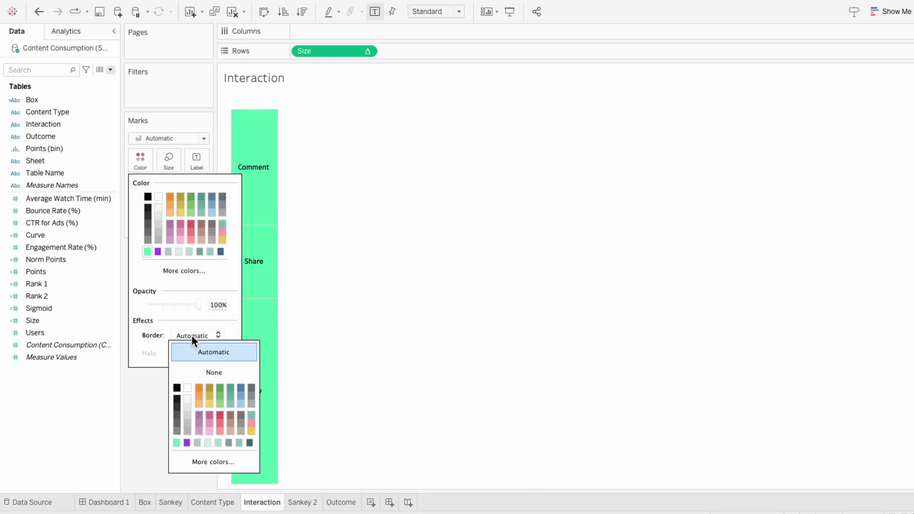
click(176, 388)
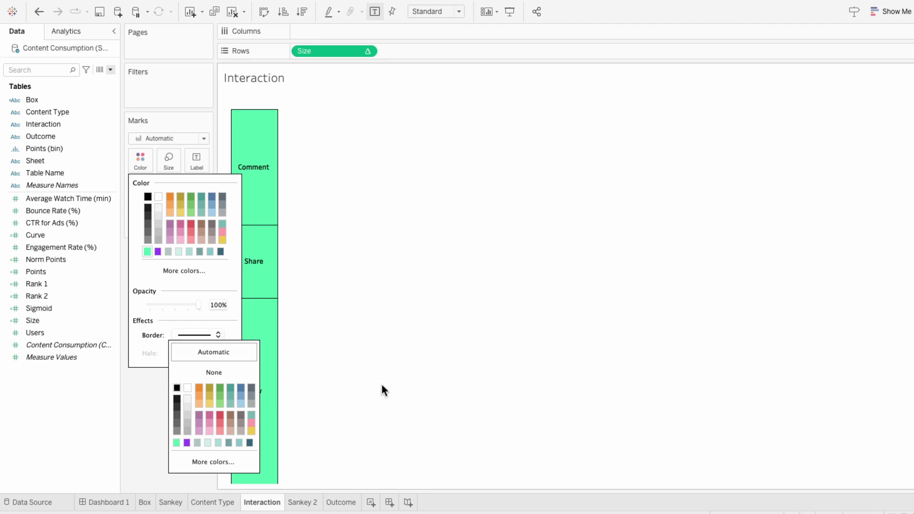
click(382, 384)
Step: Color the Sankey 2 curves by Norm Points as a discrete field and check the legend's options
click(301, 502)
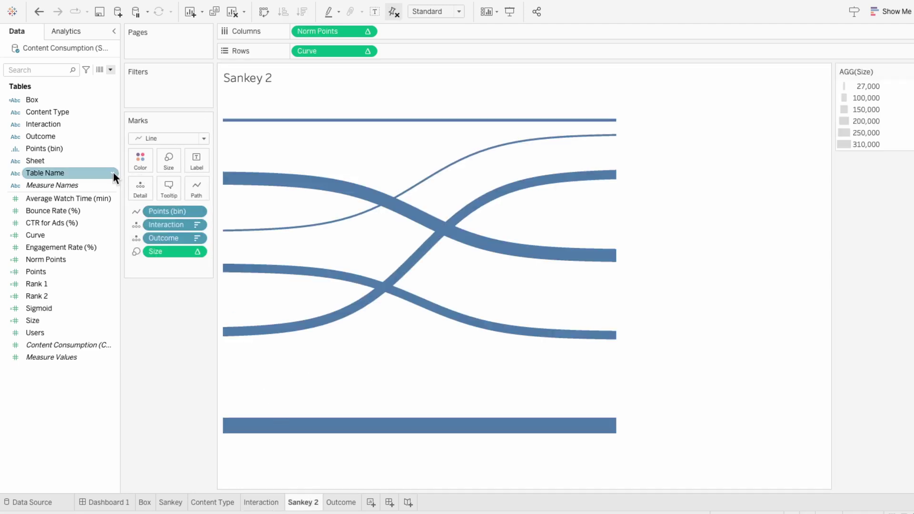
drag(71, 260, 171, 265)
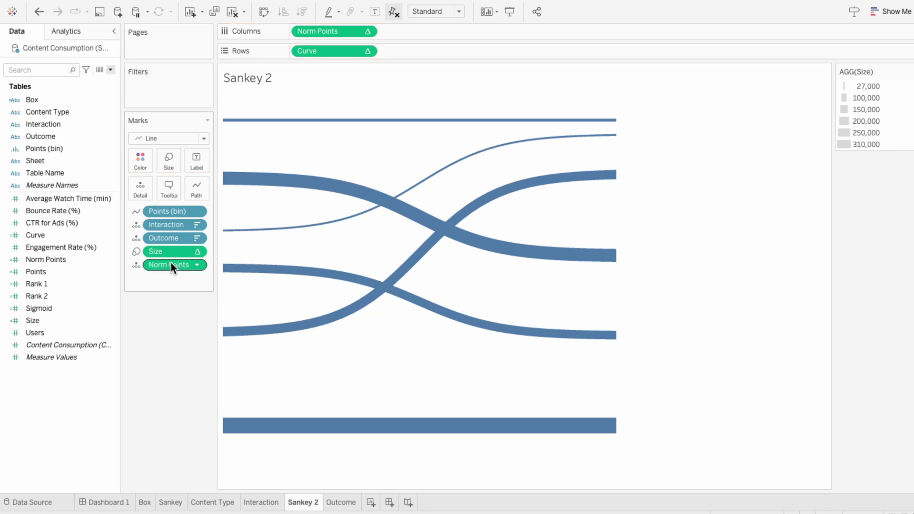
click(136, 265)
click(142, 274)
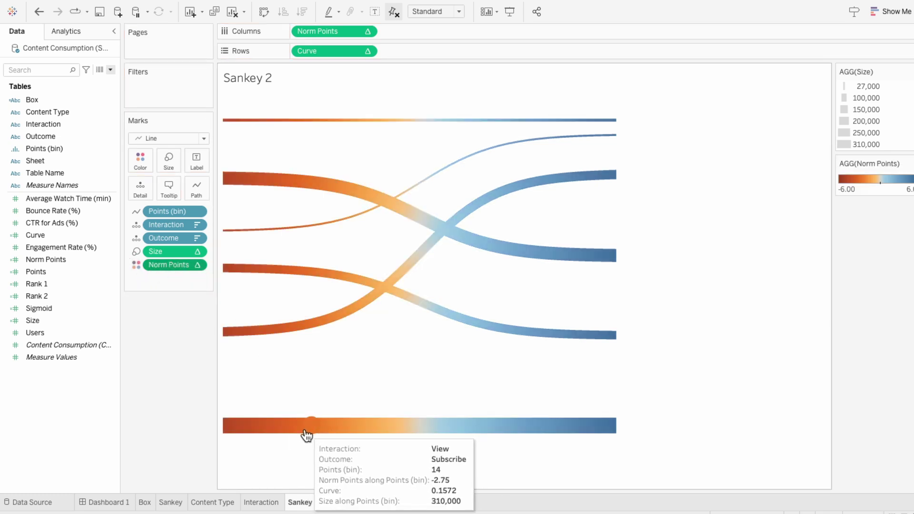
right_click(184, 264)
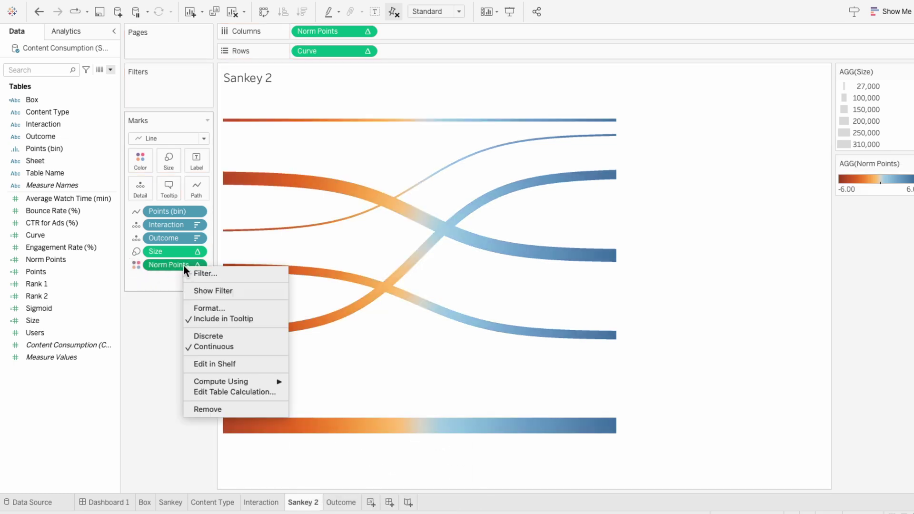
click(208, 336)
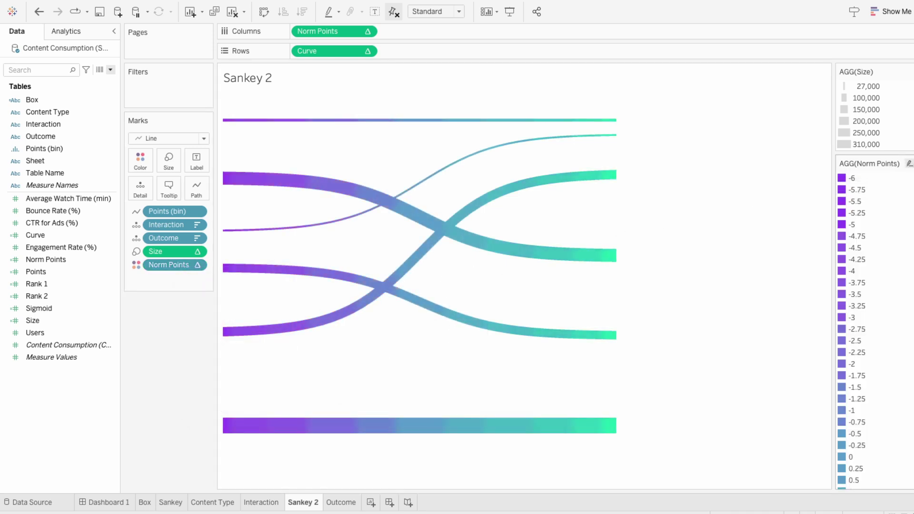
click(911, 163)
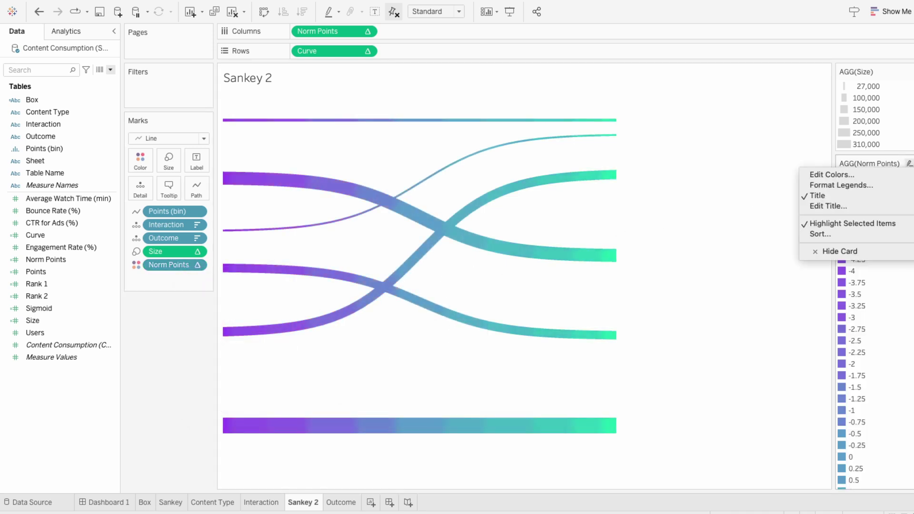
click(912, 162)
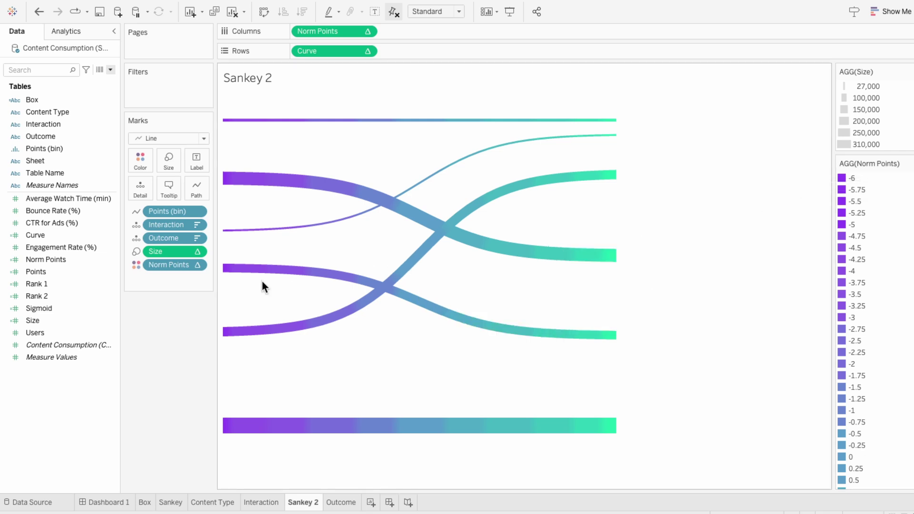
Step: Duplicate the Norm Points calculated field and rename the copy as Norm Points 2
right_click(64, 261)
click(73, 324)
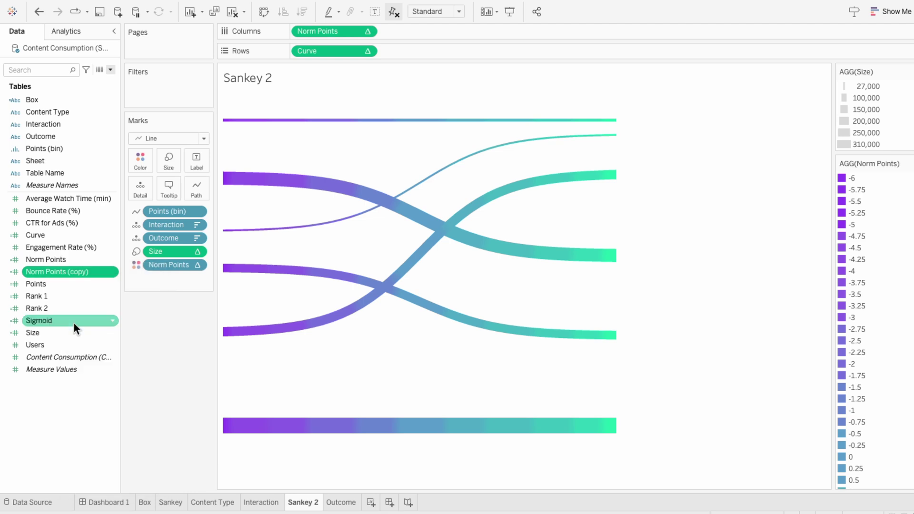
right_click(69, 273)
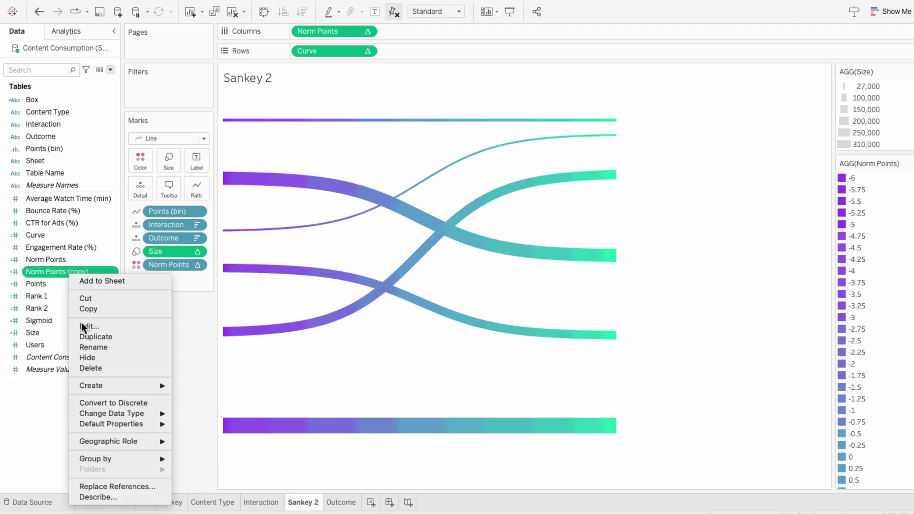
click(82, 323)
drag(296, 139, 392, 141)
text(2)
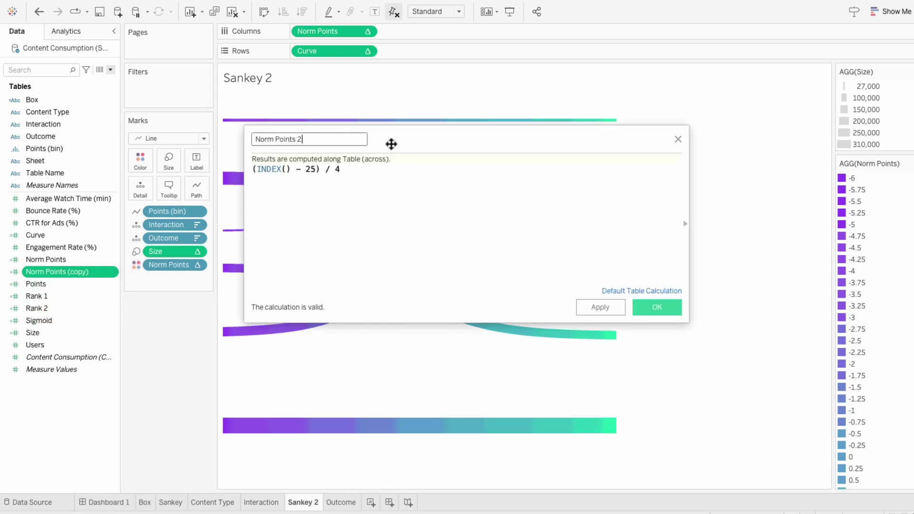
click(656, 307)
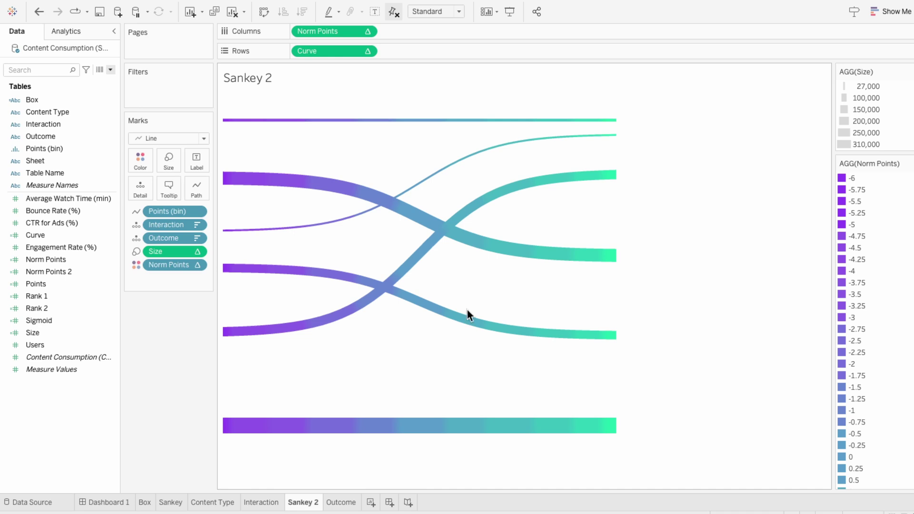
Step: Replace the Sankey 2 color field with Norm Points 2, make it discrete and compute it using Points (bin)
drag(70, 274, 170, 265)
right_click(169, 265)
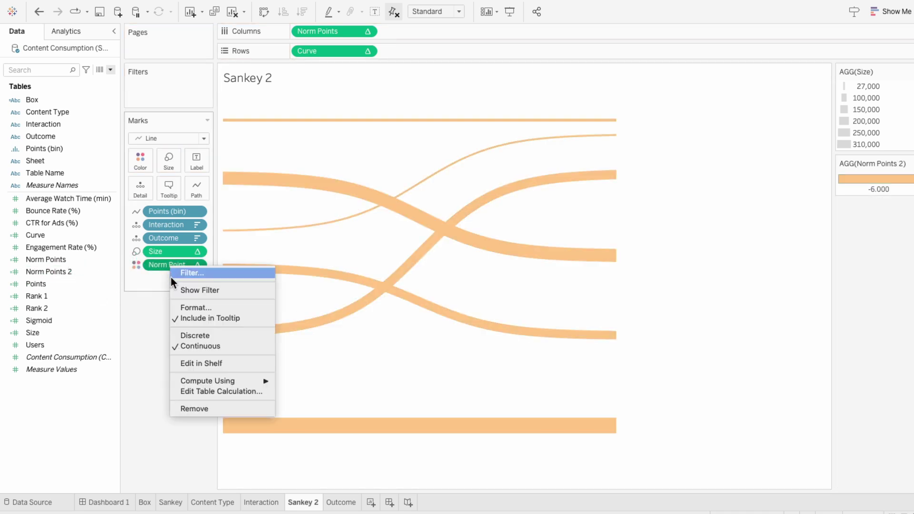
click(184, 335)
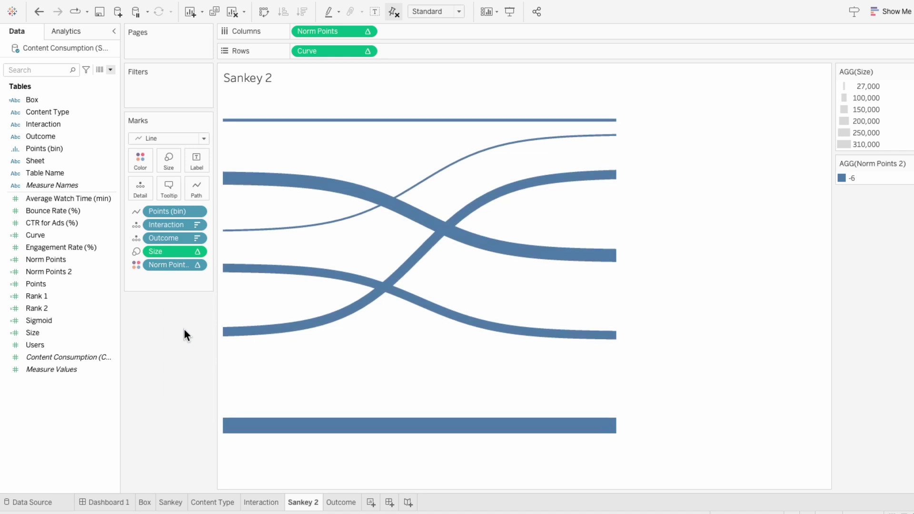
right_click(168, 264)
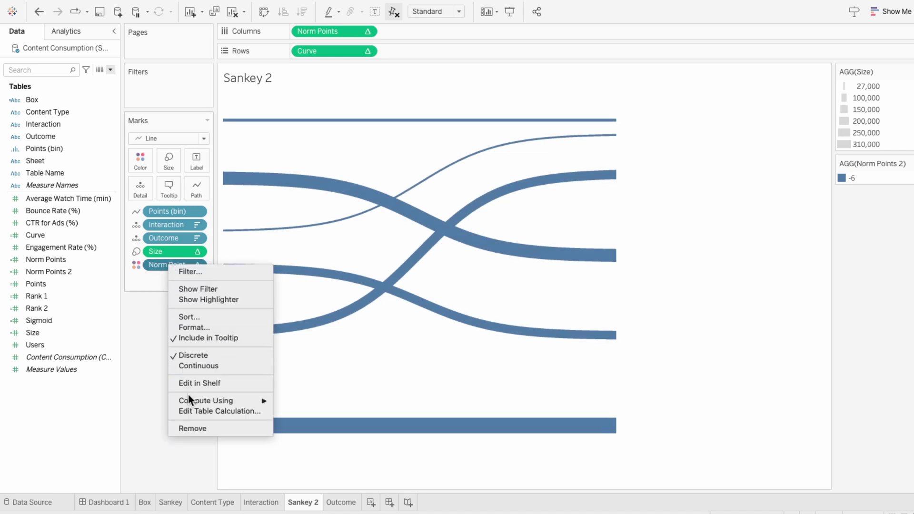
mouse_move(200, 400)
click(301, 443)
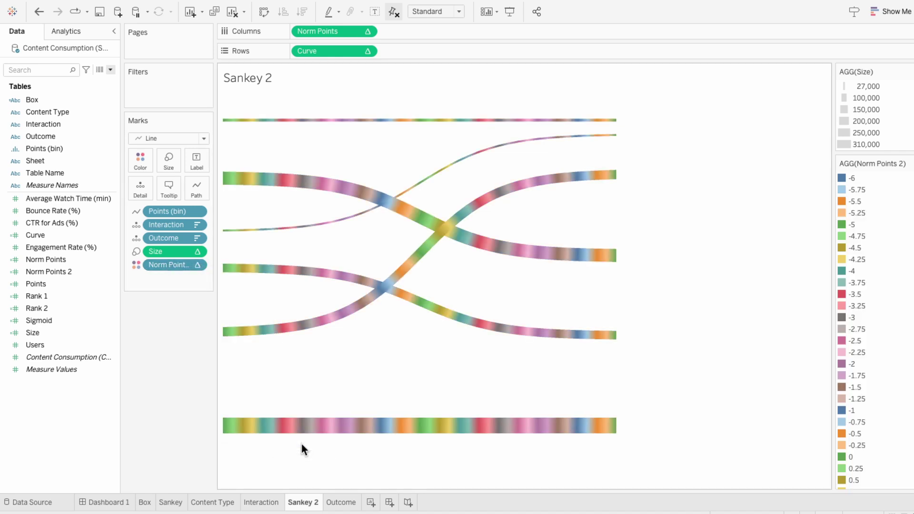
Step: Select the Pink to Green palette for editing the Norm Points 2 colors
click(904, 164)
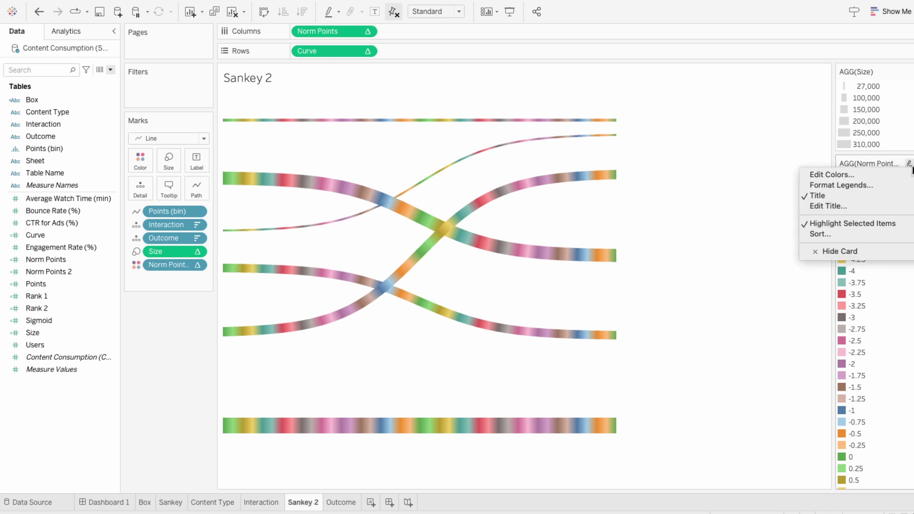
click(847, 177)
click(518, 170)
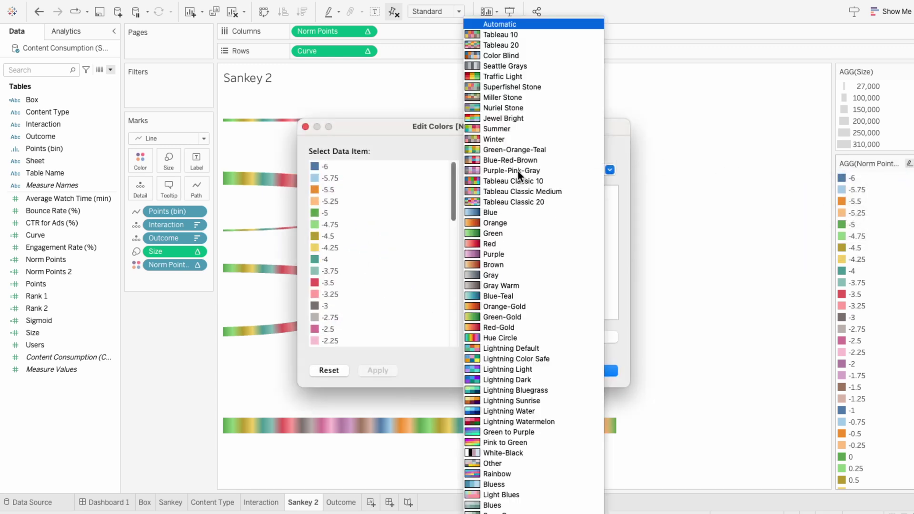
click(506, 441)
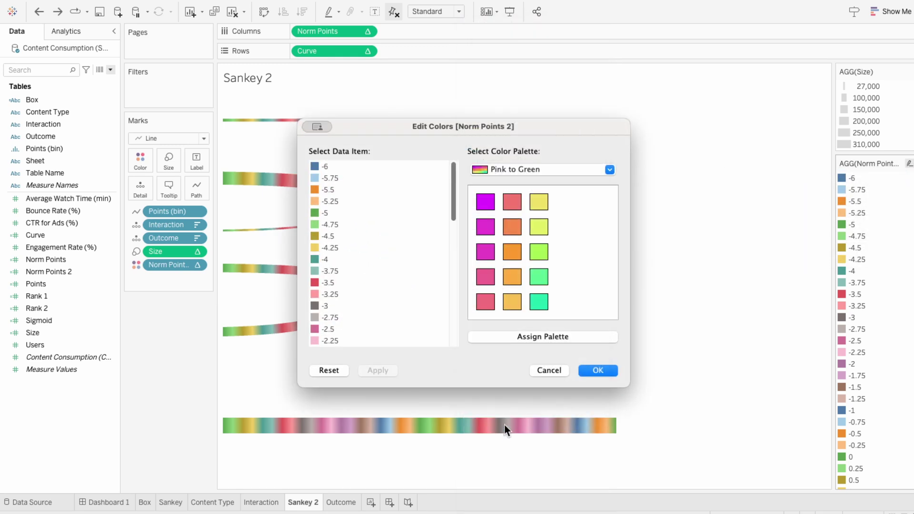
Step: Assign palette swatches in reverse order, from green through yellow to orange, to successive Norm Points 2 values starting at -6
shift+click(329, 193)
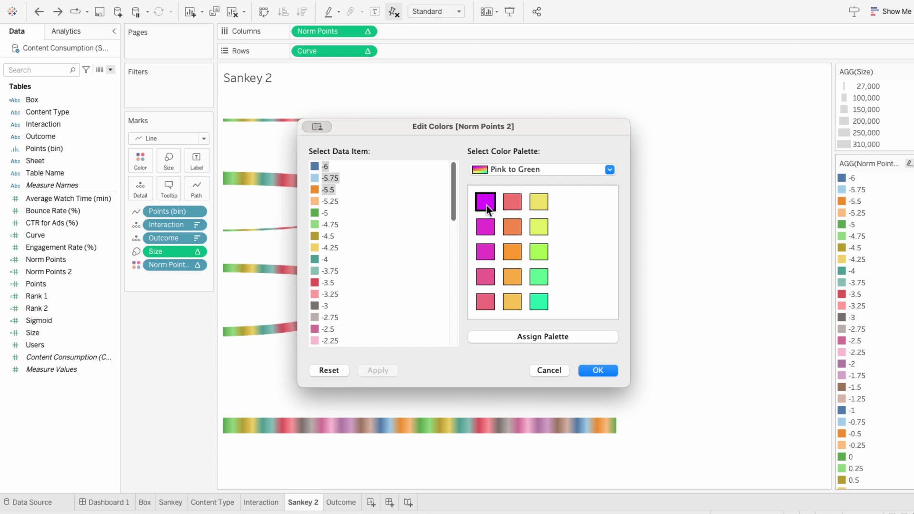
click(535, 300)
shift+click(327, 224)
click(539, 277)
scroll(329, 267, down, 3)
click(325, 201)
shift+click(328, 224)
scroll(333, 267, down, 10)
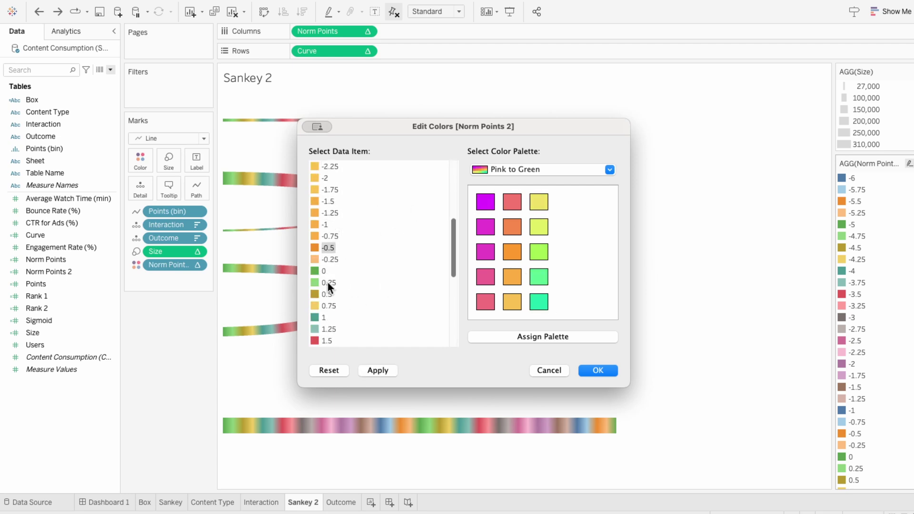
Step: Assign the second and first magenta swatches to the highest Norm Points 2 values up to 6 and accept the colors
click(328, 275)
shift+click(324, 295)
click(485, 226)
click(328, 307)
shift+click(323, 341)
click(485, 202)
click(590, 371)
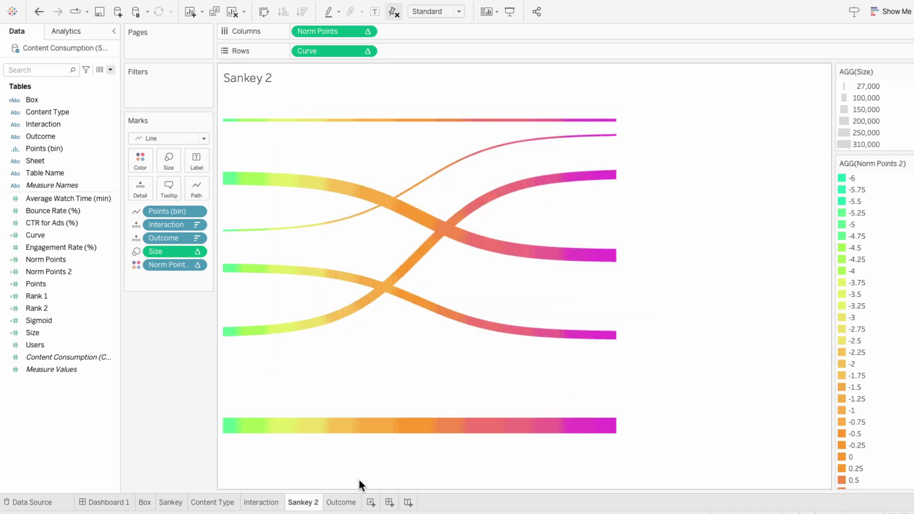
Step: Color the Outcome sheet's bars magenta with a black border and view the result on Dashboard 1
click(339, 502)
click(147, 160)
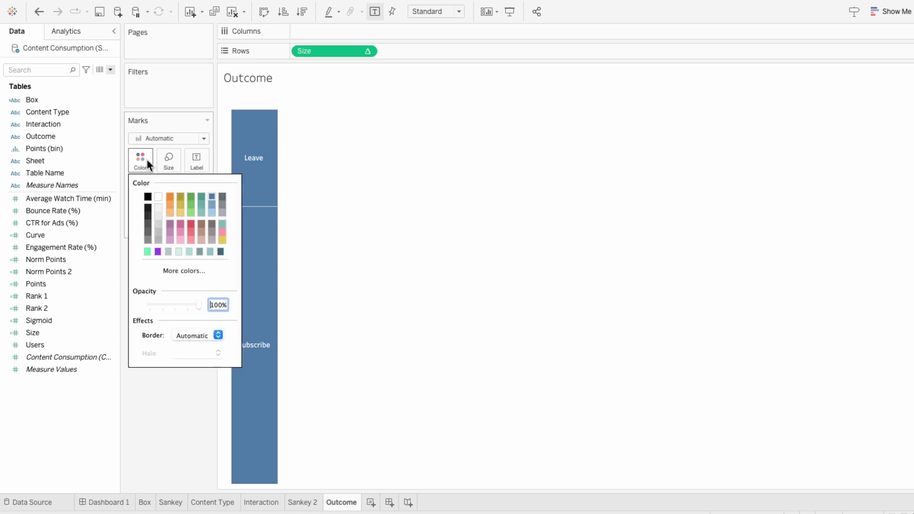
click(180, 269)
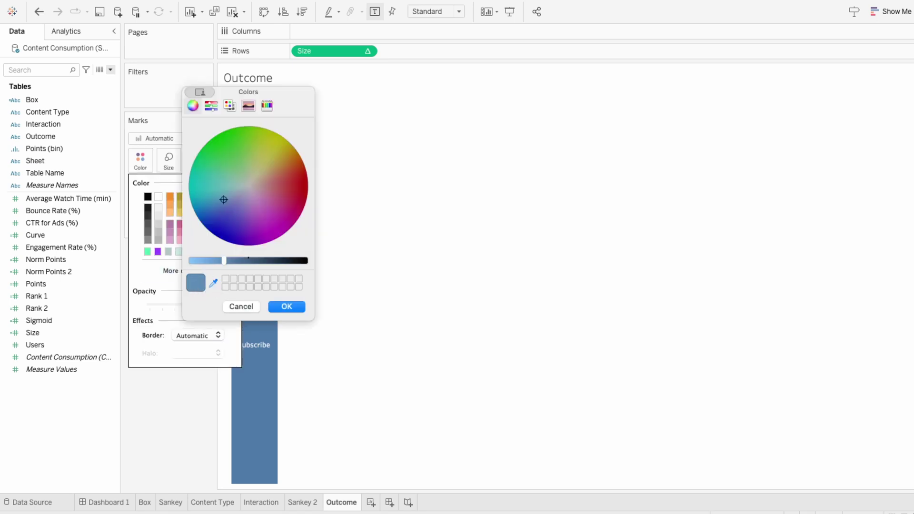
click(286, 306)
click(199, 335)
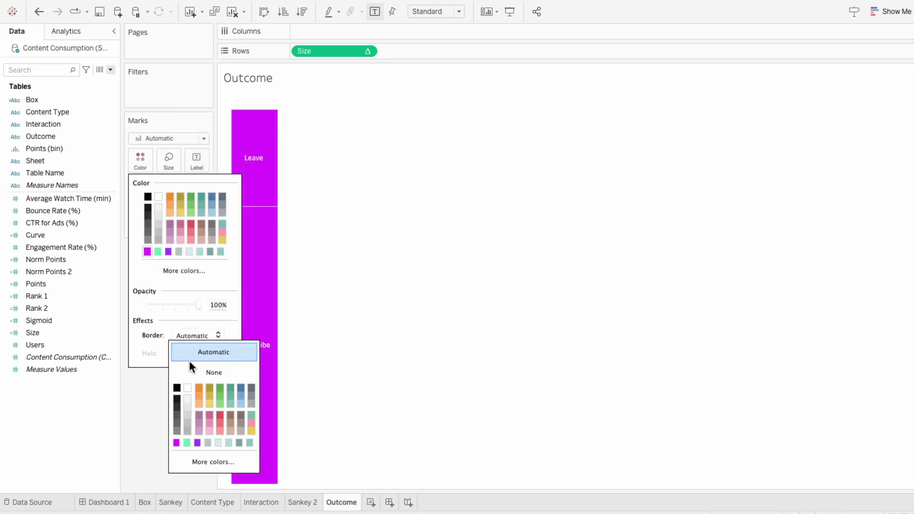
click(176, 387)
click(356, 413)
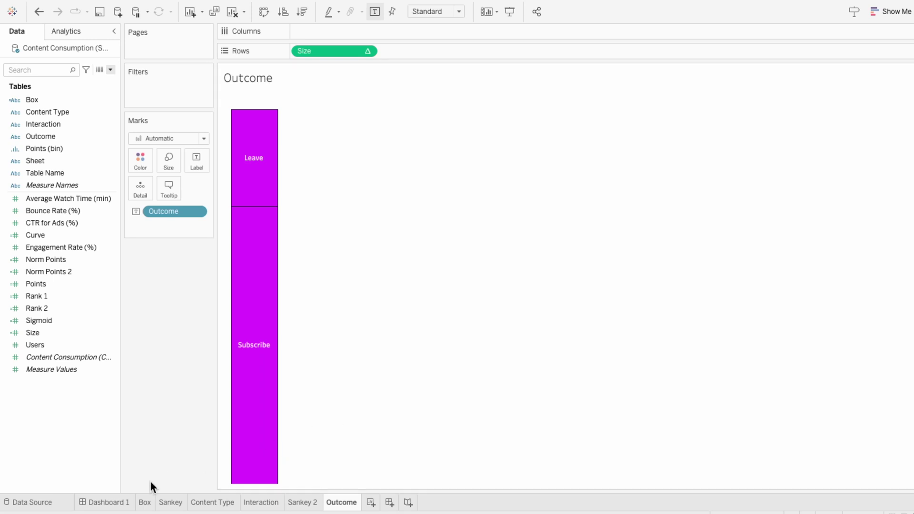
click(130, 502)
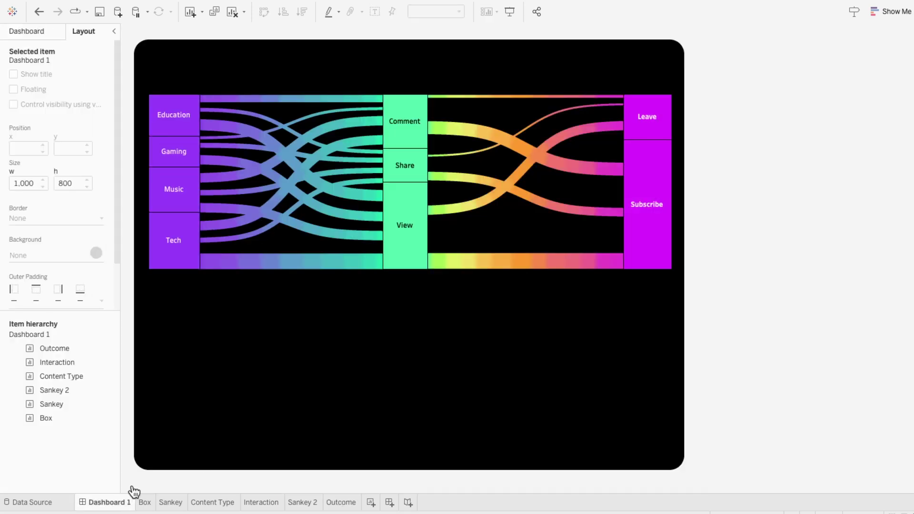
mouse_move(332, 115)
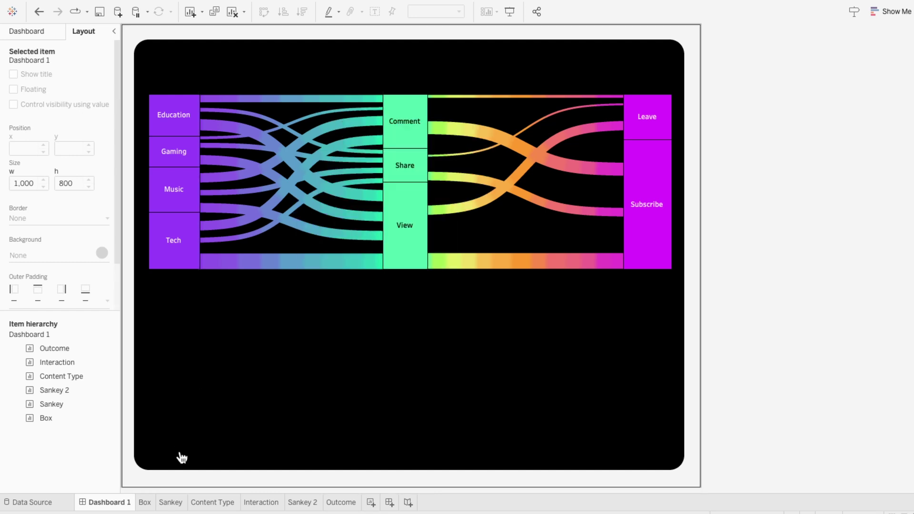
Step: Remove the Points (bin), both Norm Points and Curve lines from the Sankey sheet's tooltip
click(172, 503)
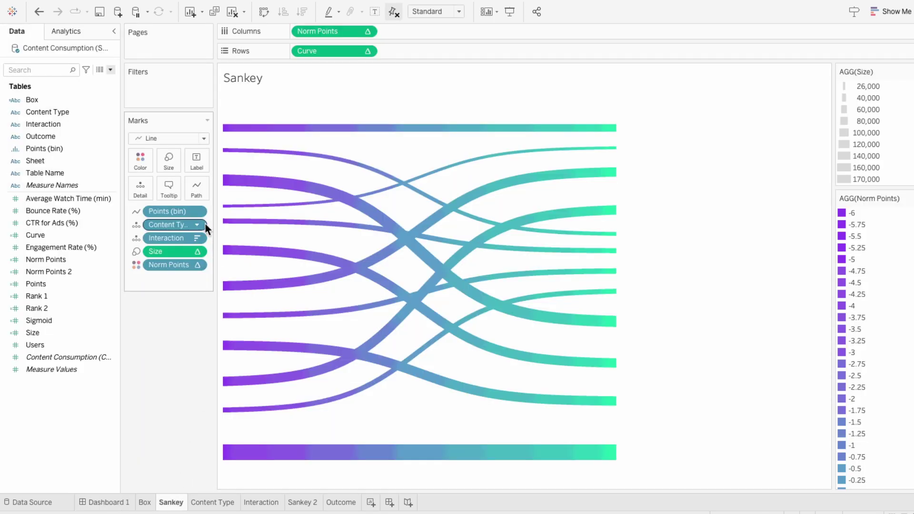
click(167, 182)
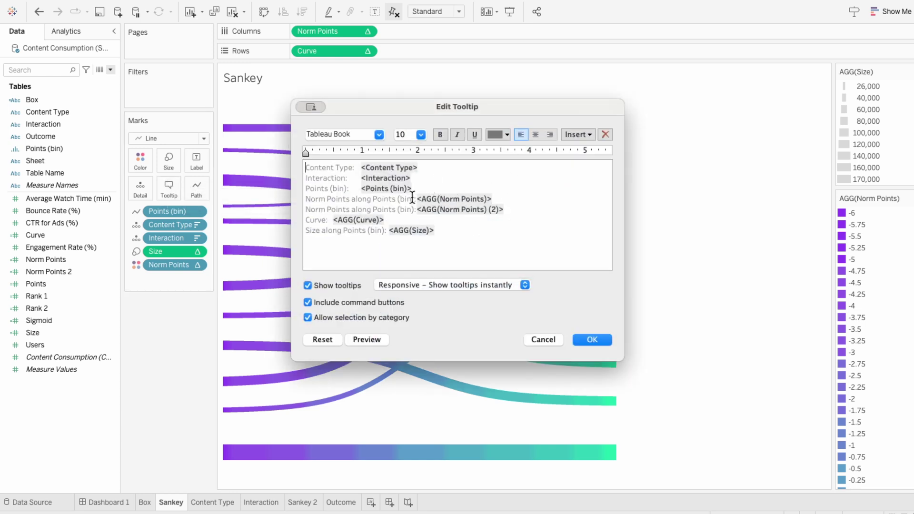
drag(405, 218, 305, 189)
key(BackSpace)
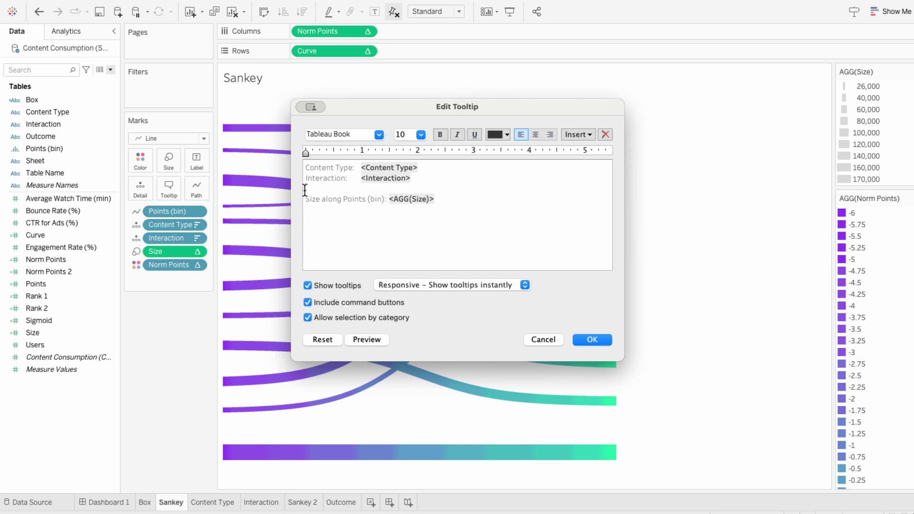
mouse_move(364, 338)
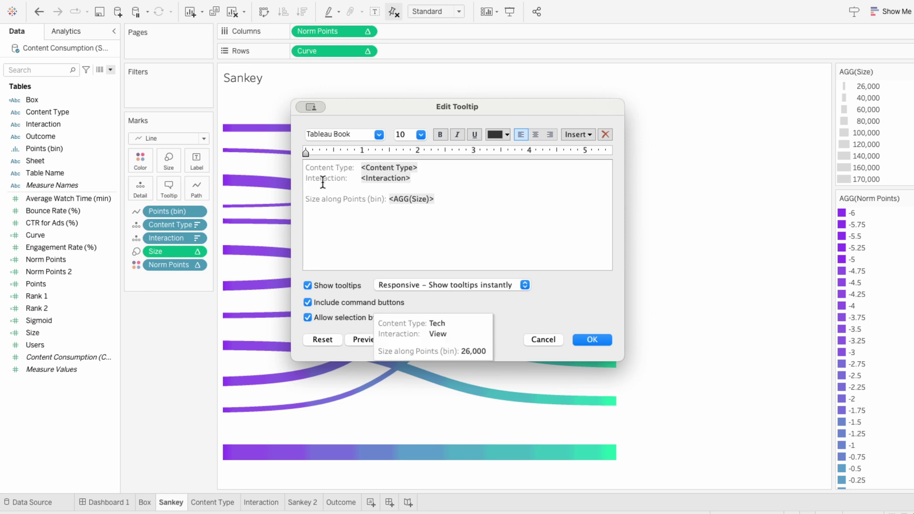
Step: Merge the first two Sankey tooltip lines into "<Content Type> -> <Interaction>" without their field labels
mouse_move(305, 167)
mouse_down()
mouse_move(361, 169)
mouse_move(301, 176)
mouse_up()
key(BackSpace)
key(BackSpace)
key(BackSpace)
text(-> <Interaction>)
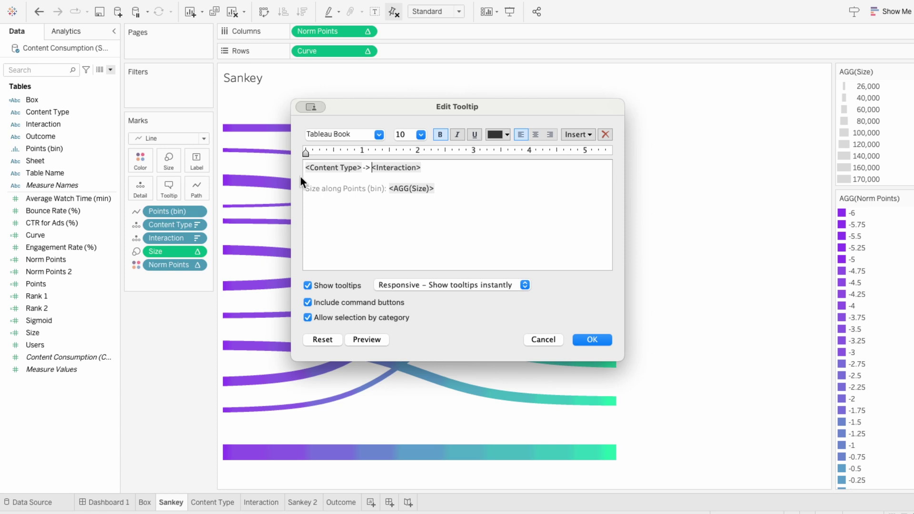
Step: Relabel the AGG(Size) value in the Sankey tooltip as "Users:" and preview the tooltip
drag(388, 189, 305, 189)
text(Users:)
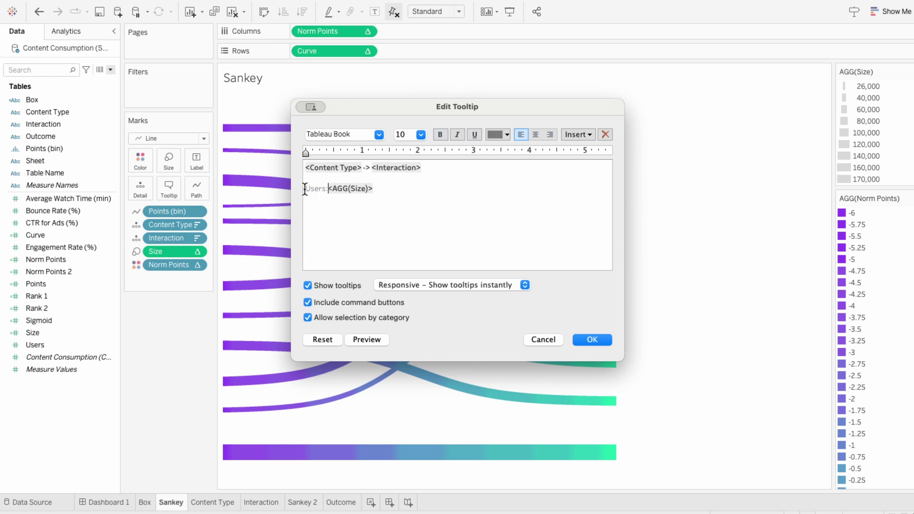
mouse_move(380, 339)
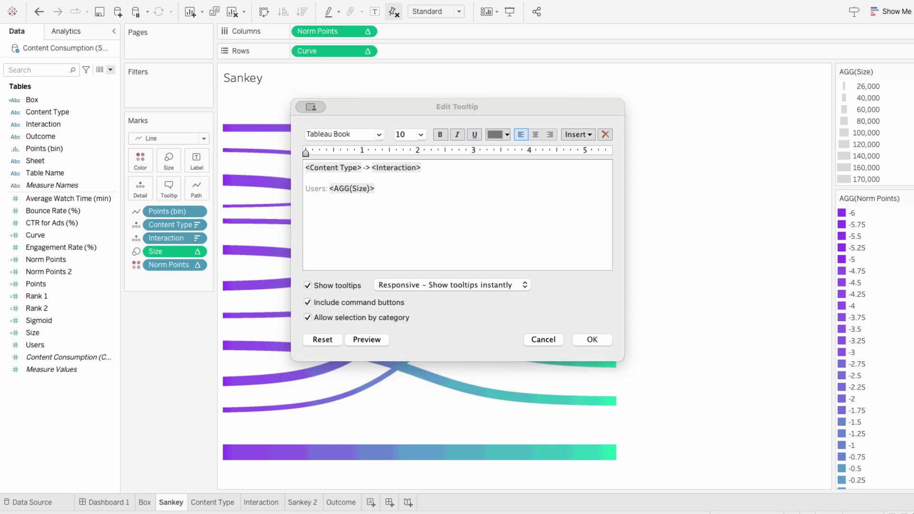
click(330, 190)
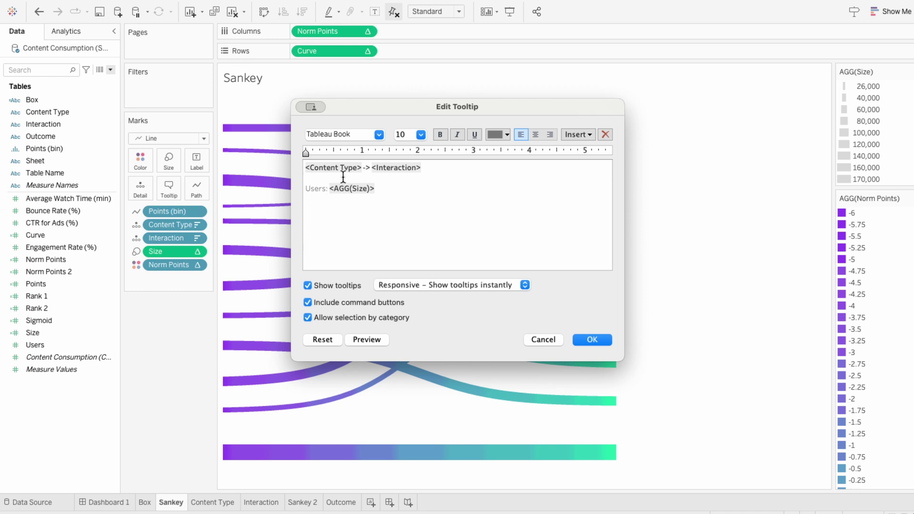
Step: Replace the "->" in the Sankey tooltip heading with a "→" symbol and accept the tooltip
drag(362, 168, 369, 169)
text(→)
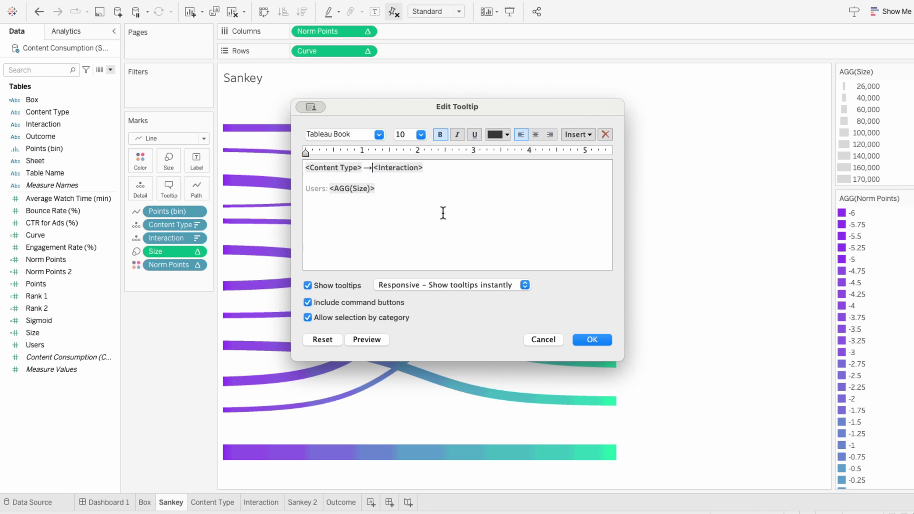
click(592, 340)
mouse_move(454, 138)
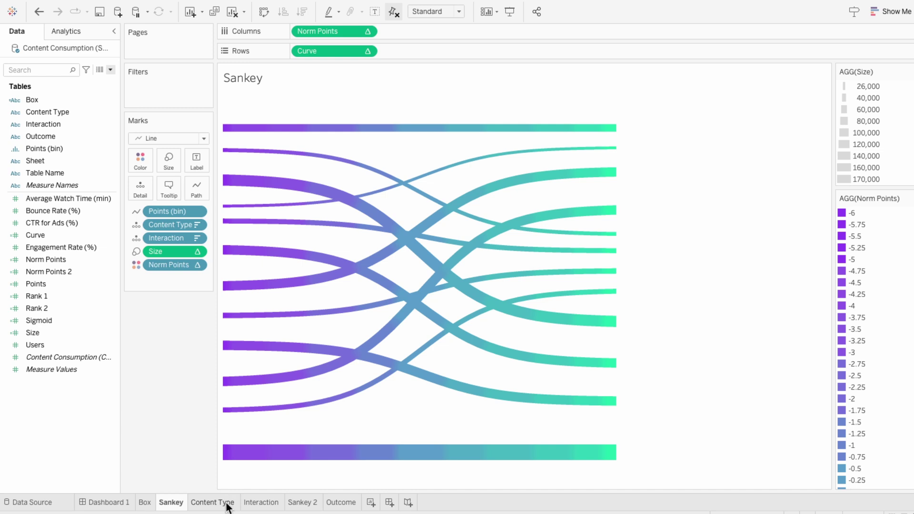
Step: Edit the Sankey 2 tooltip so its heading reads "<Interaction> → <Outcome>" without field labels
click(310, 506)
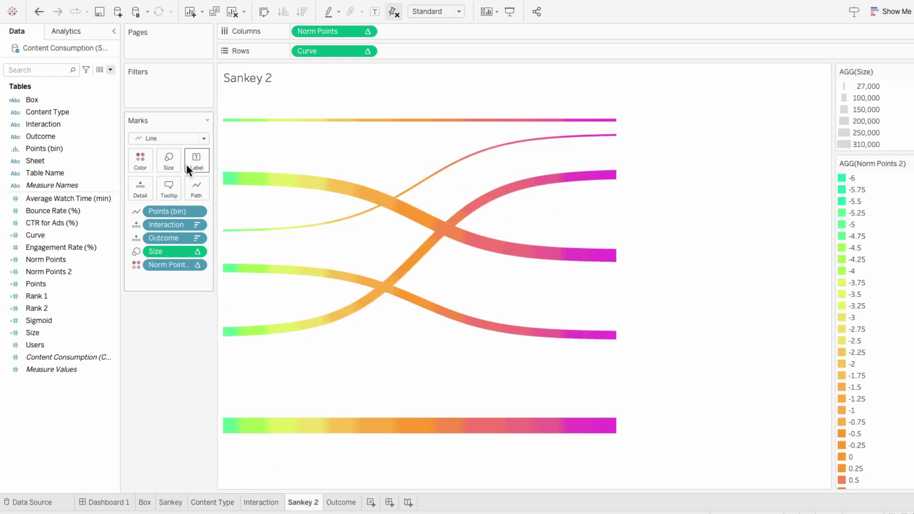
click(174, 187)
drag(305, 167, 360, 168)
key(BackSpace)
drag(305, 178, 361, 178)
key(BackSpace)
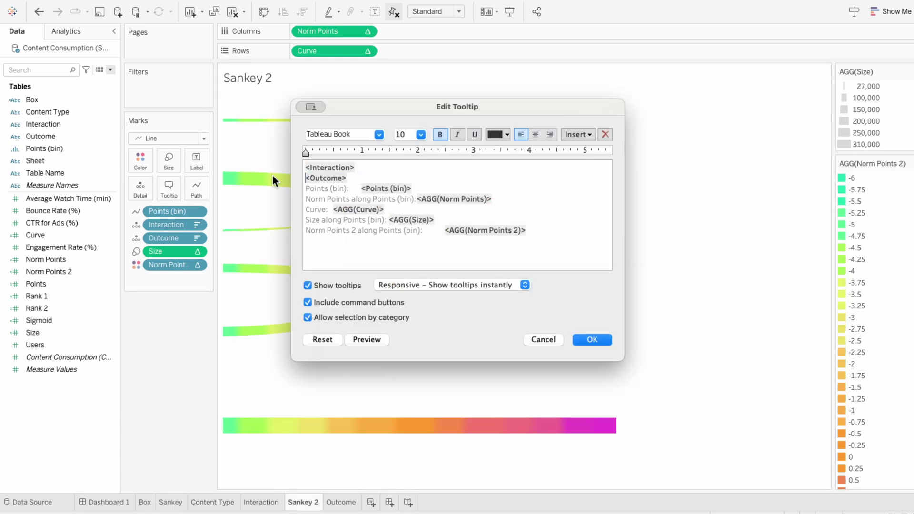
key(BackSpace)
text(→)
key(BackSpace)
Step: Reduce the rest of the Sankey 2 tooltip to a blank line and "Users: <AGG(Size)>", and accept it after previewing
drag(306, 179, 384, 177)
key(BackSpace)
text(Users:)
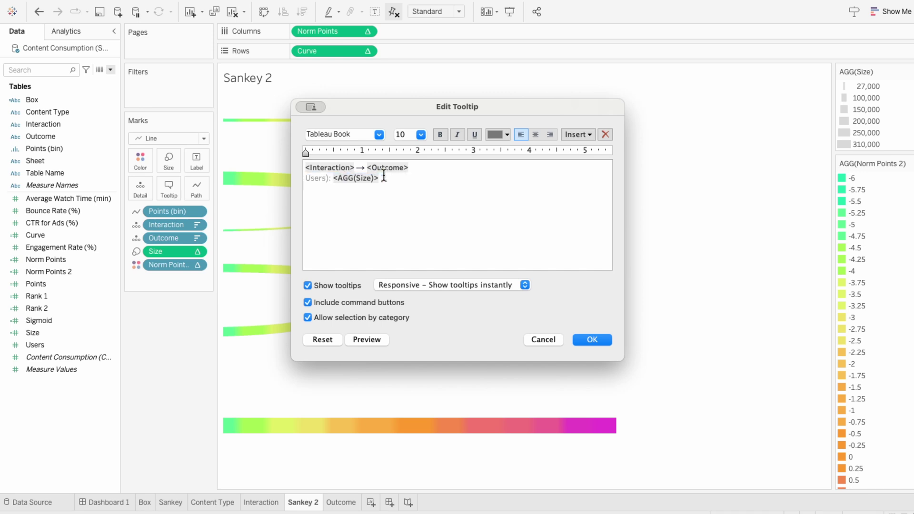
key(Home)
key(Return)
click(375, 341)
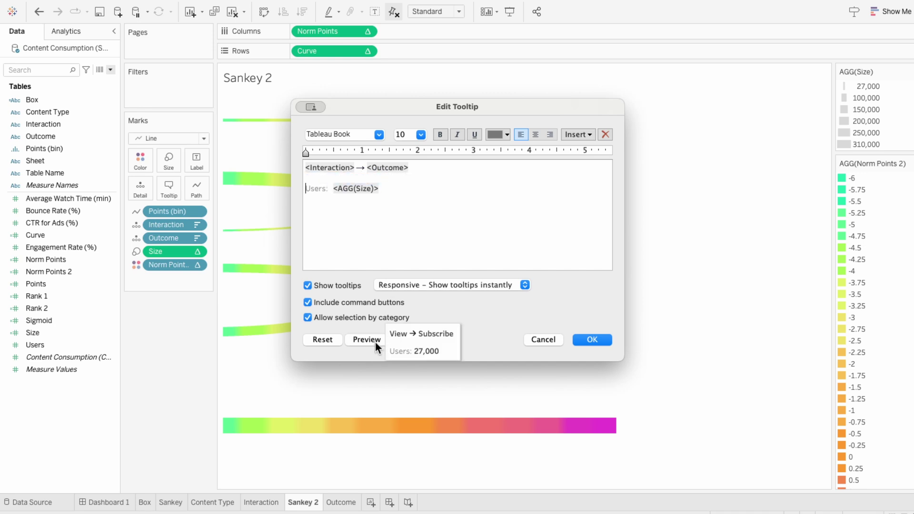
click(592, 339)
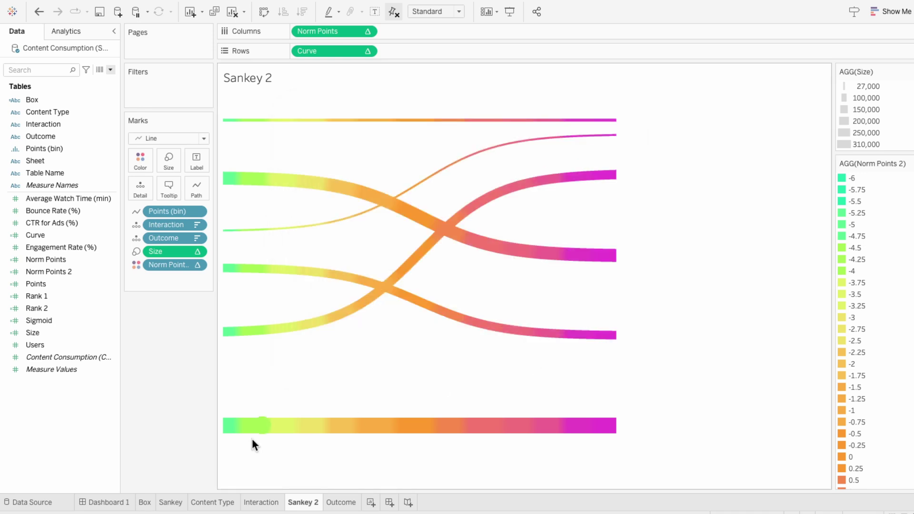
Step: Check the tooltips on Dashboard 1, and start a new highlight action that excludes Box from its source sheets
click(116, 503)
mouse_move(294, 229)
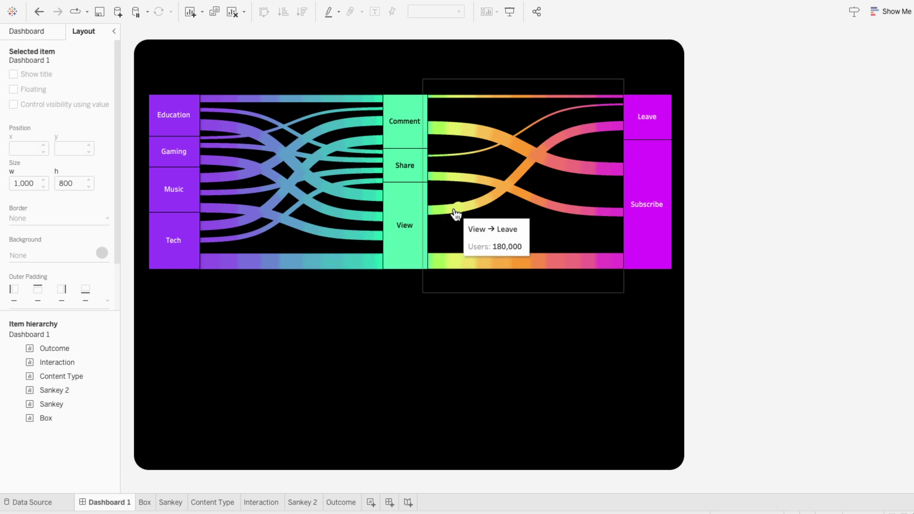
mouse_move(594, 141)
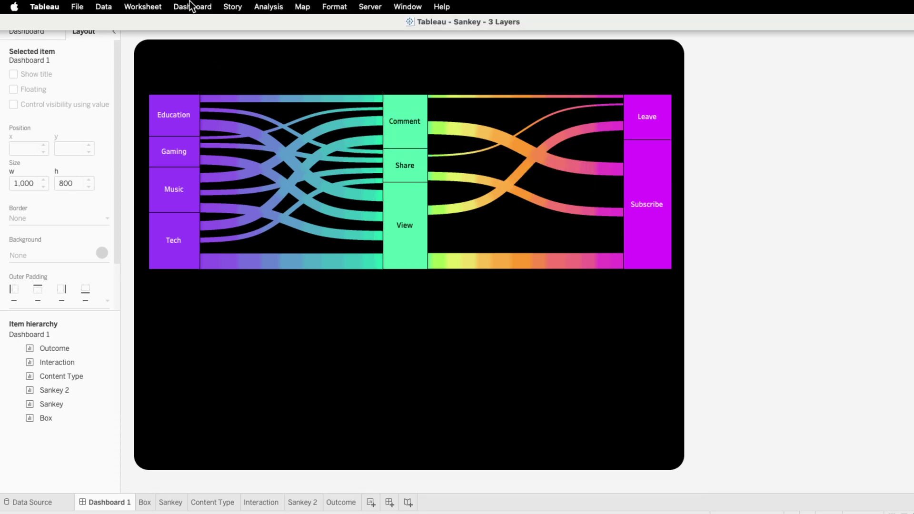
click(192, 7)
click(214, 177)
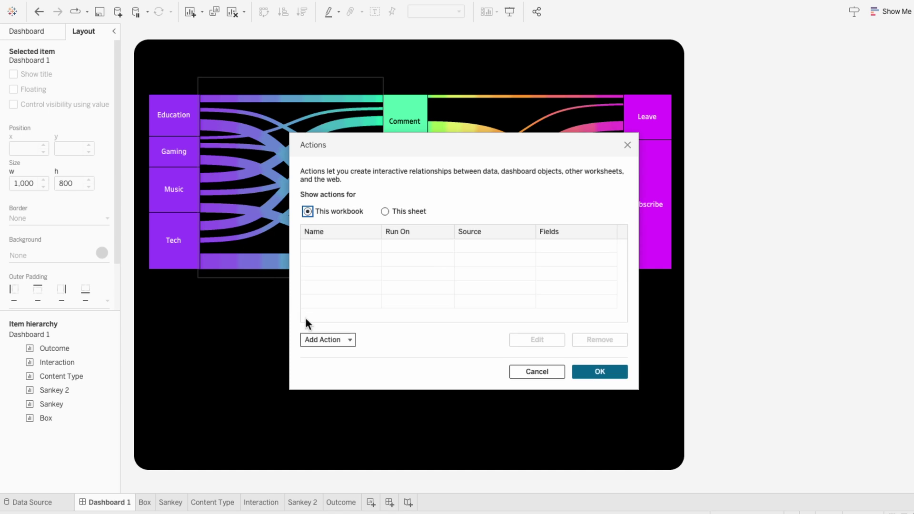
click(329, 339)
click(338, 263)
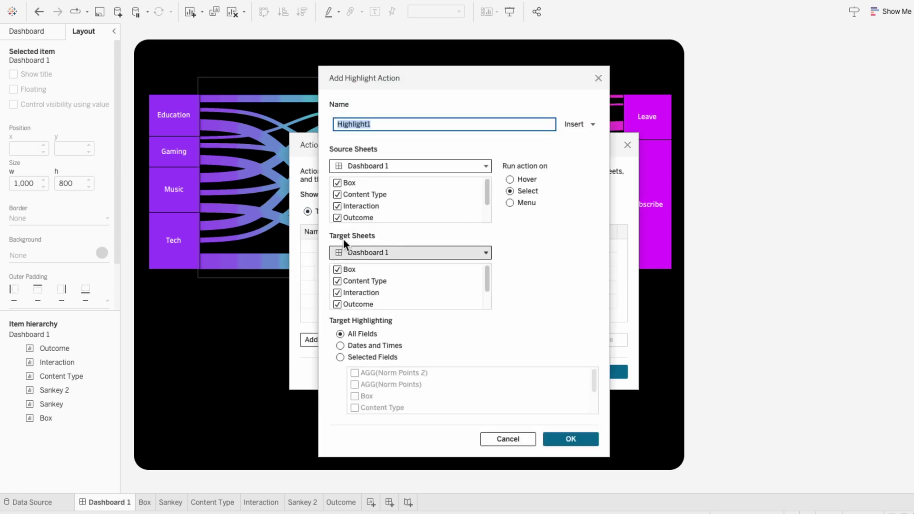
click(337, 183)
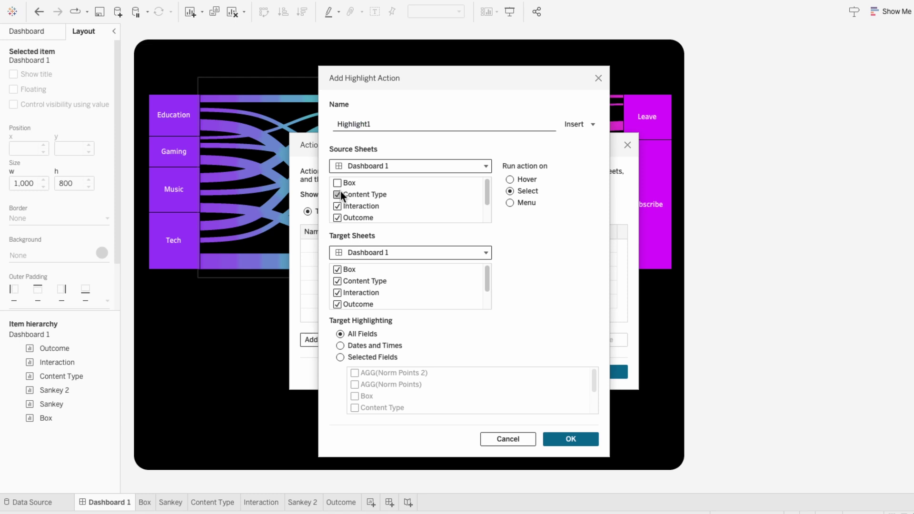
scroll(341, 194, down, 2)
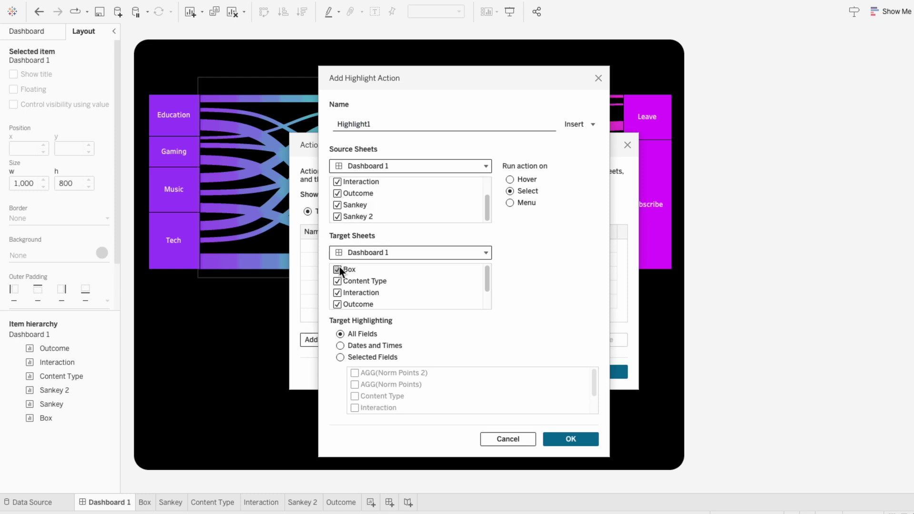
scroll(353, 281, down, 2)
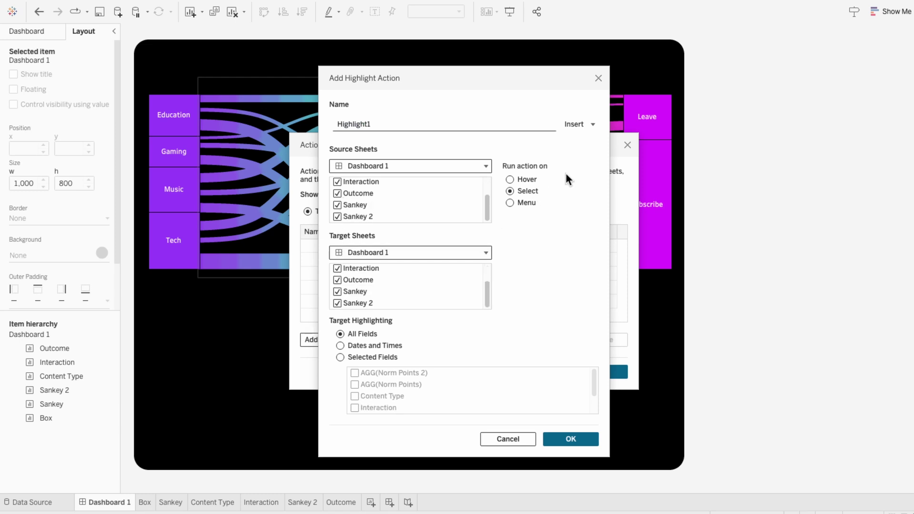
Step: Run the highlight action on Hover, target only the Content Type, Interaction and Outcome fields, and accept the dashboard actions
click(380, 358)
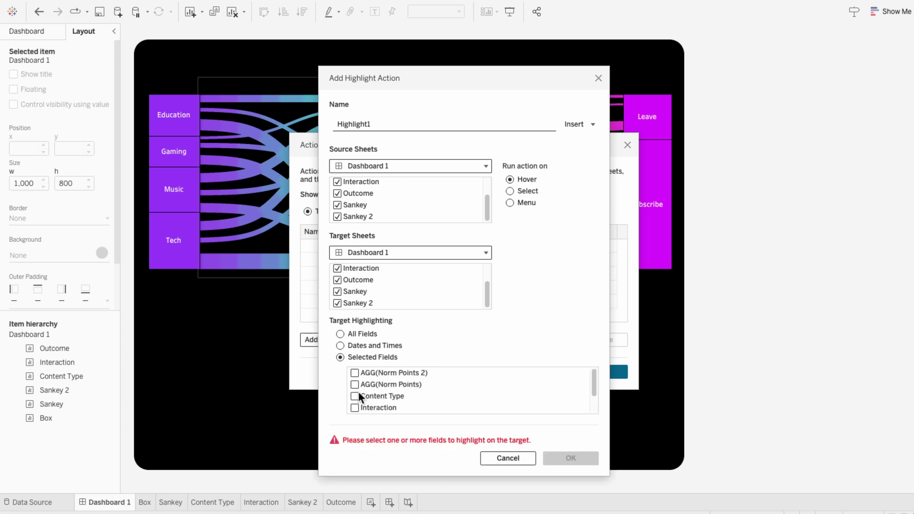
click(356, 396)
click(356, 408)
scroll(356, 406, down, 1)
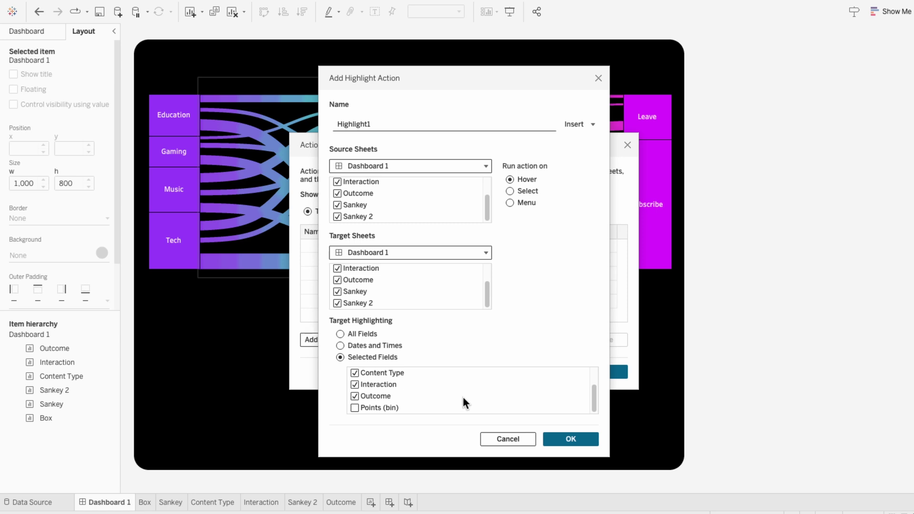
click(571, 434)
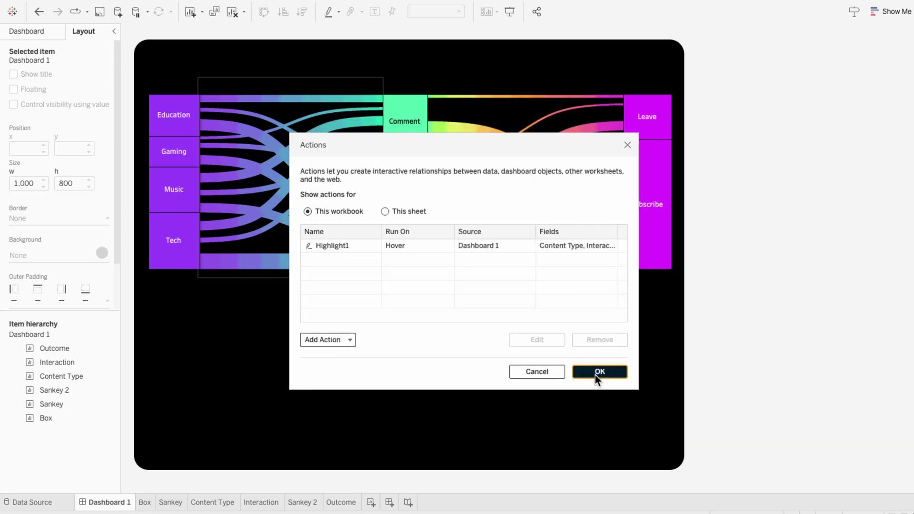
click(597, 373)
Step: Test the hover highlighting on several Interaction-to-Outcome curves and on the Comment bar
mouse_move(564, 269)
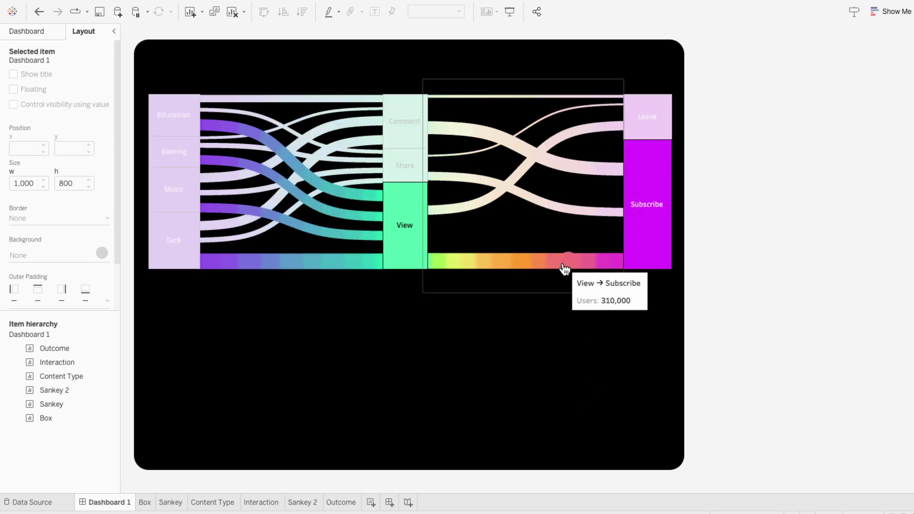
mouse_move(517, 189)
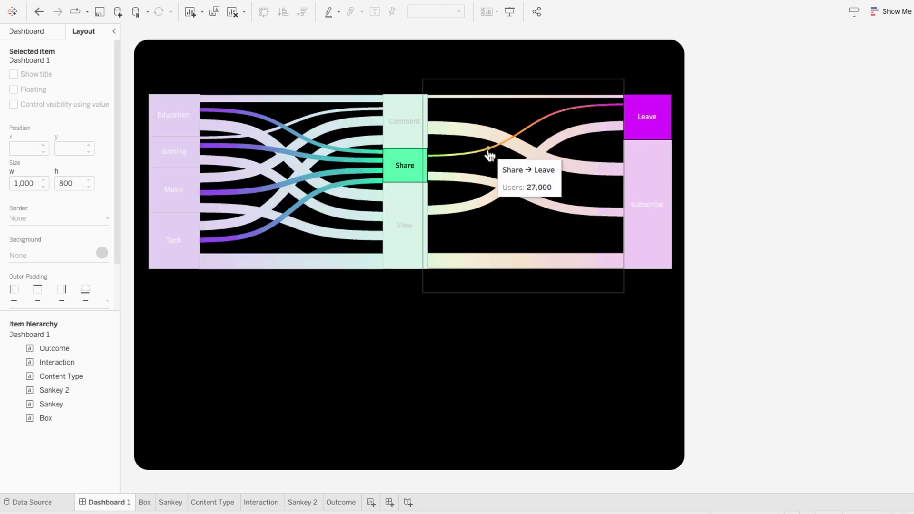
mouse_move(468, 131)
mouse_move(466, 100)
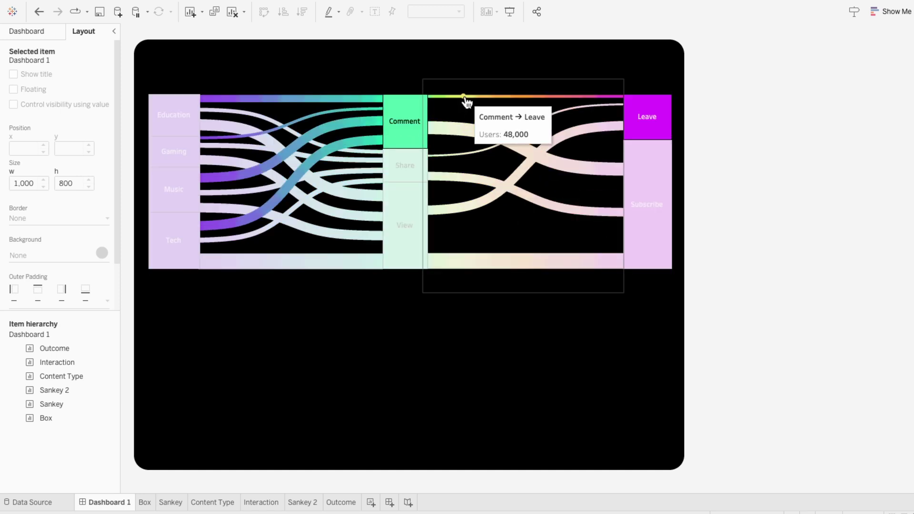
mouse_move(407, 131)
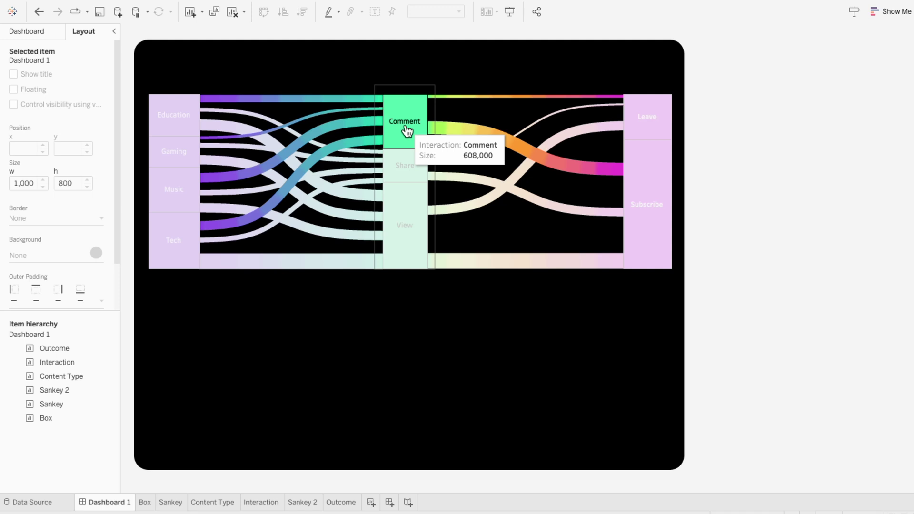
Step: Test the hover highlighting on the Share and View bars of the dashboard
mouse_move(407, 166)
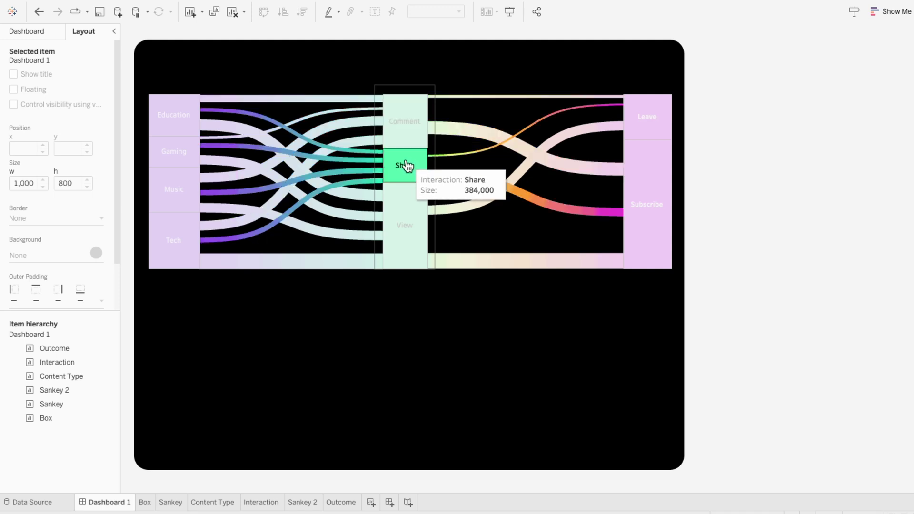
mouse_move(400, 257)
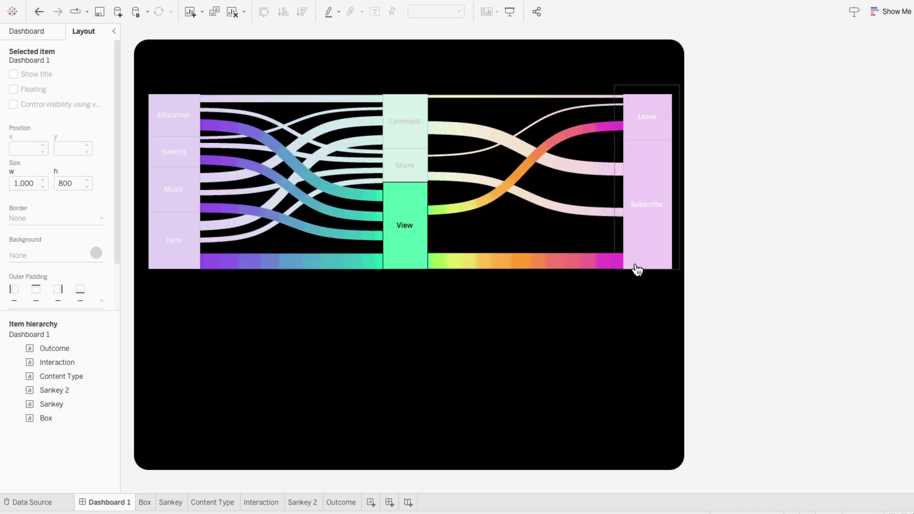
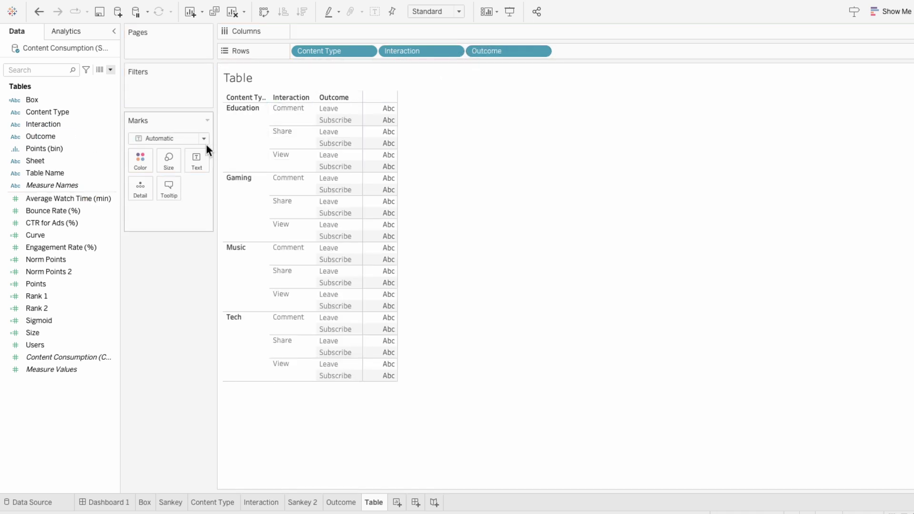
Step: On the Table sheet, add Measure Names to the columns and show Measure Values as text
drag(72, 185, 361, 26)
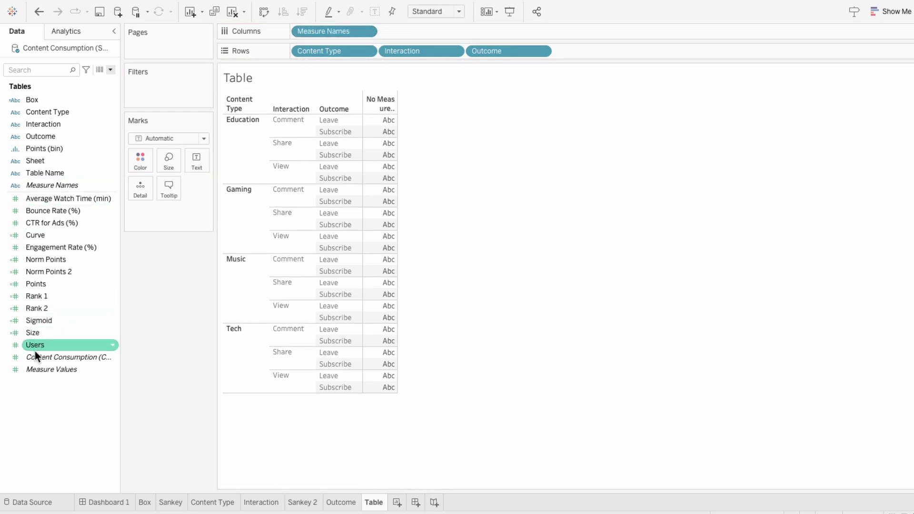
drag(35, 367, 154, 214)
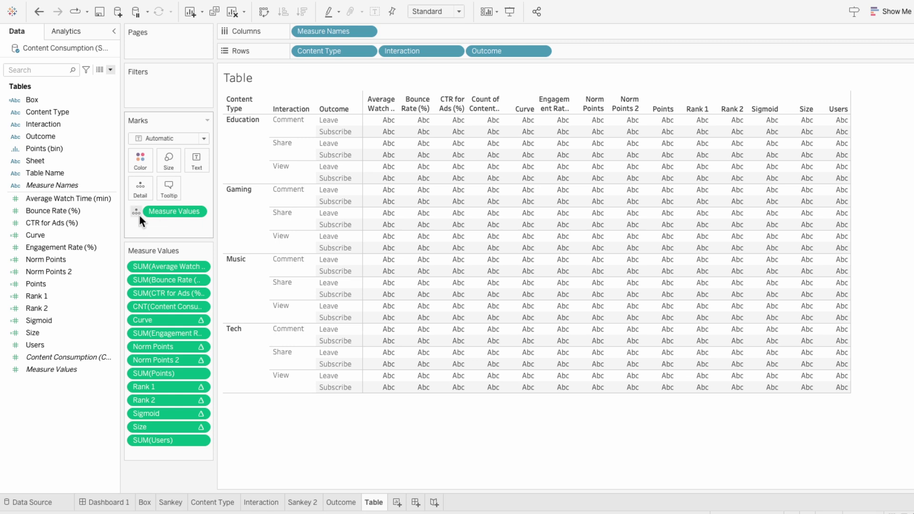
click(138, 214)
click(151, 235)
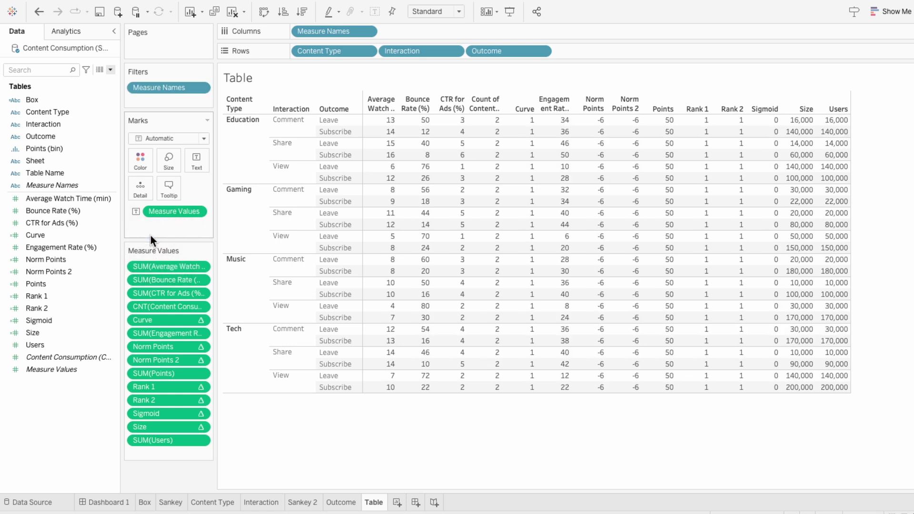
Step: Remove every measure except Average Watch Time, Bounce Rate, CTR for Ads and Engagement Rate, and widen the columns to fit their full headers
click(150, 308)
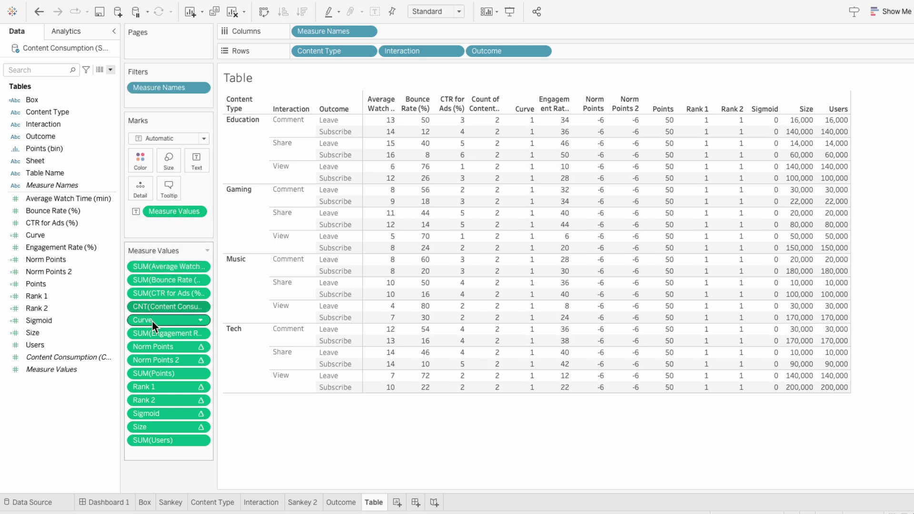
ctrl+click(153, 320)
key(Delete)
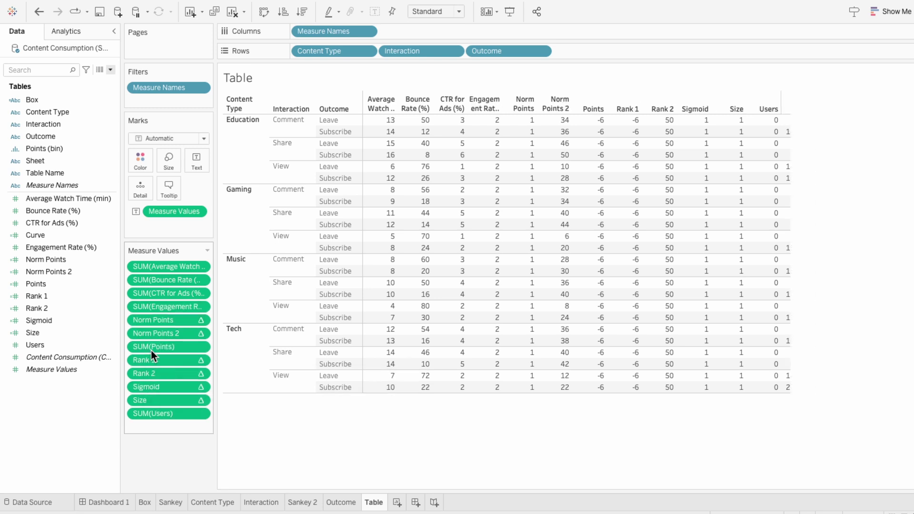
click(154, 321)
shift+click(155, 412)
key(Delete)
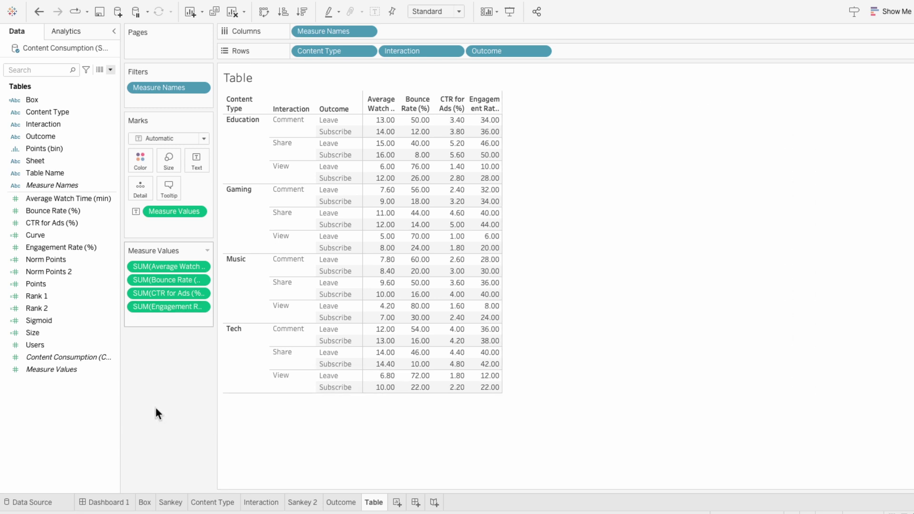
drag(502, 105, 634, 104)
drag(700, 94, 615, 97)
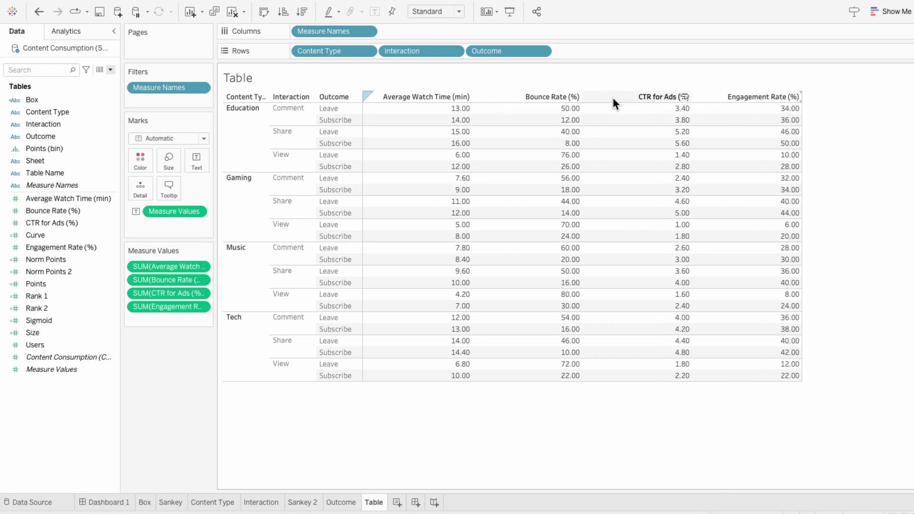
Step: Set the Table sheet's row banding for pane and header, and its worksheet shading, to None
right_click(545, 119)
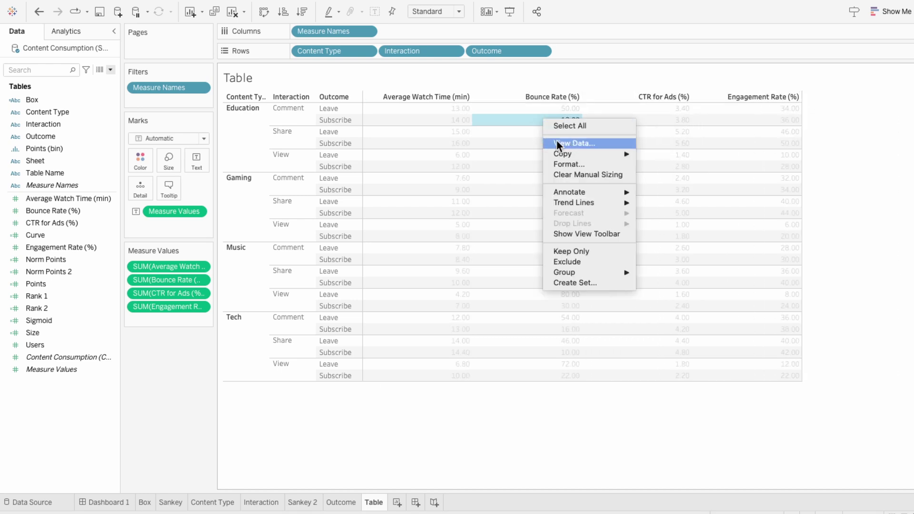
click(563, 164)
click(43, 52)
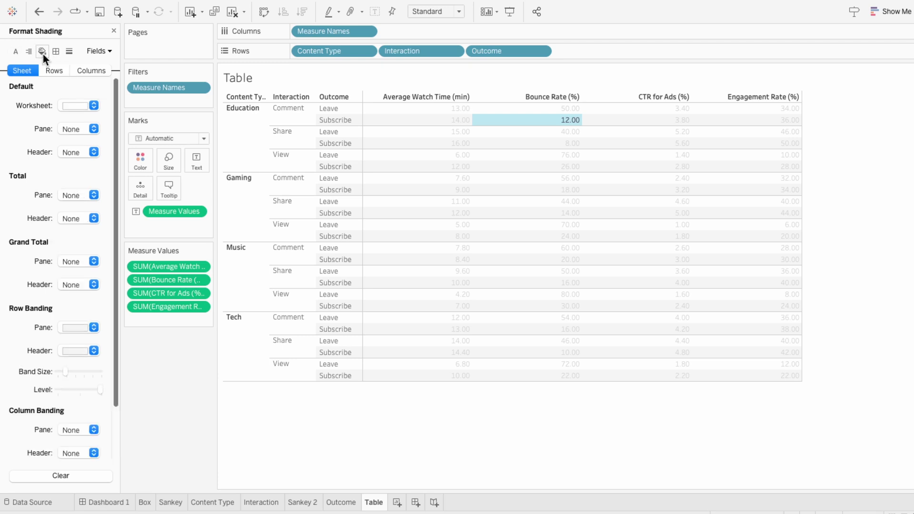
click(79, 328)
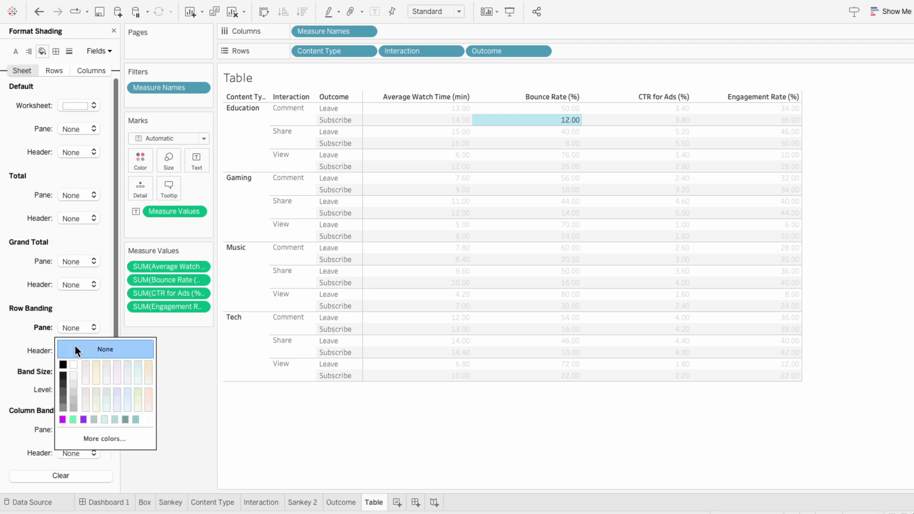
click(76, 347)
click(74, 351)
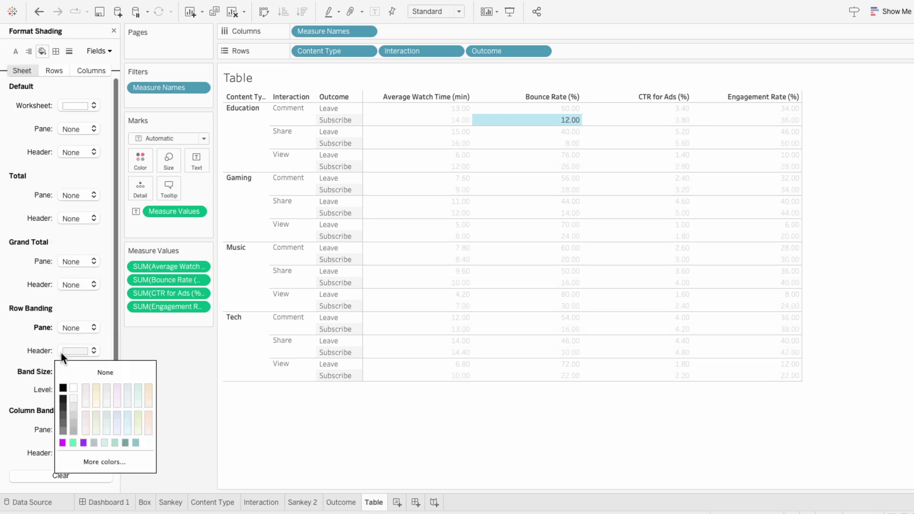
click(68, 369)
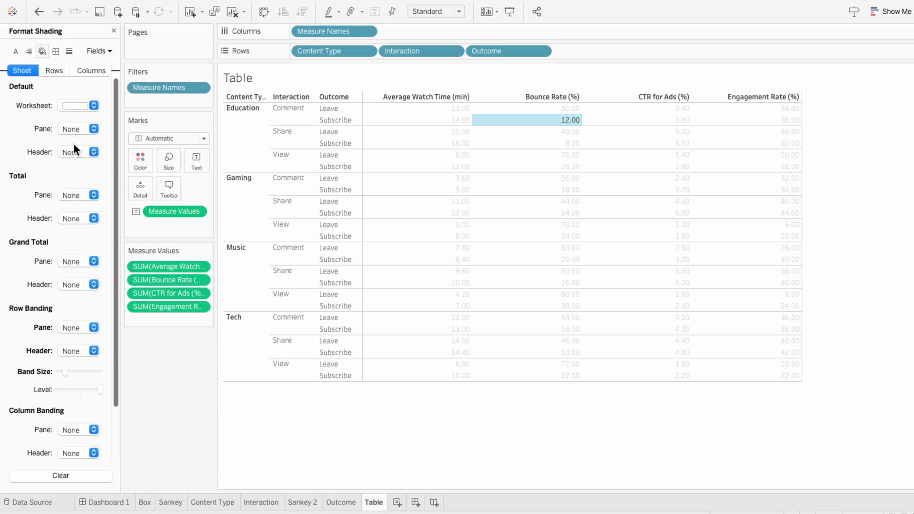
click(72, 105)
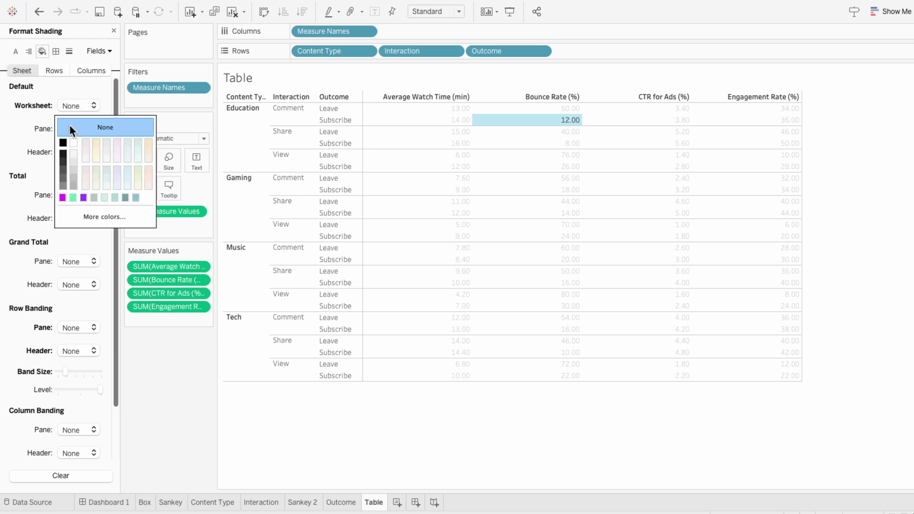
click(70, 125)
Step: Set the Table sheet's worksheet font to white Tableau Medium
click(15, 51)
click(79, 106)
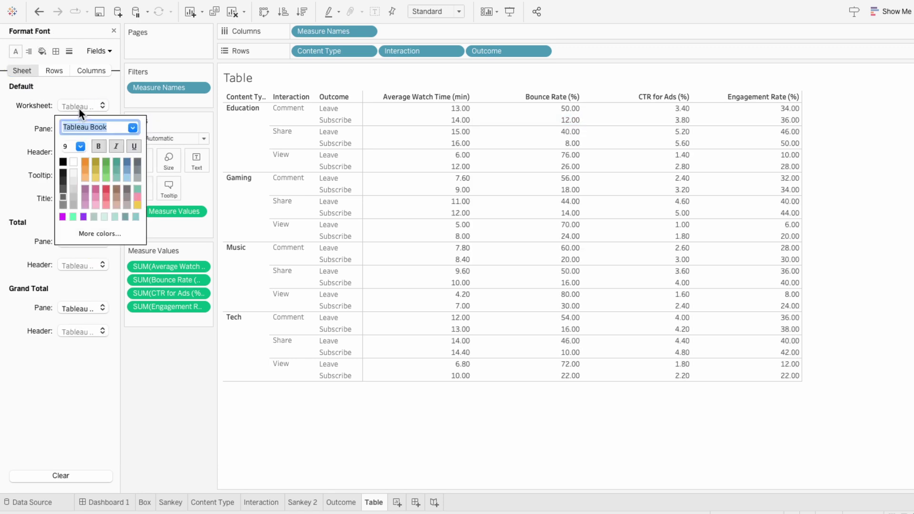
click(73, 159)
click(134, 125)
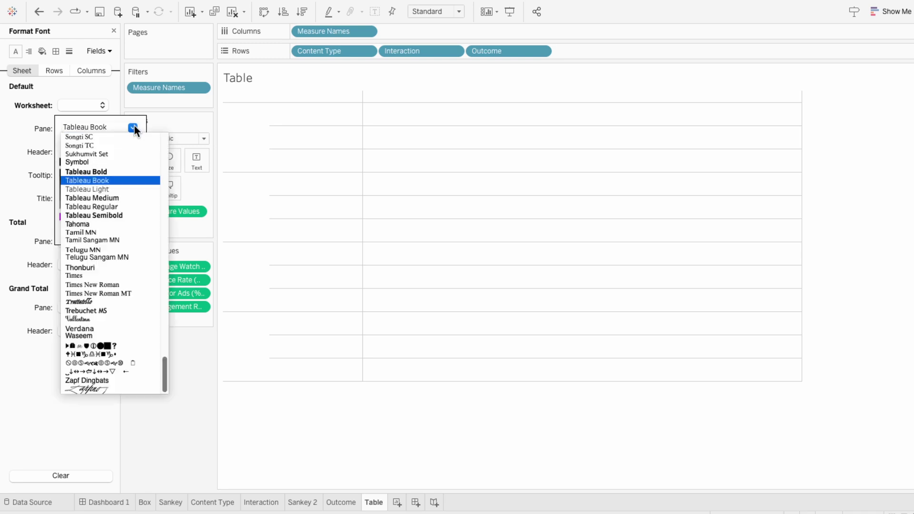
click(129, 195)
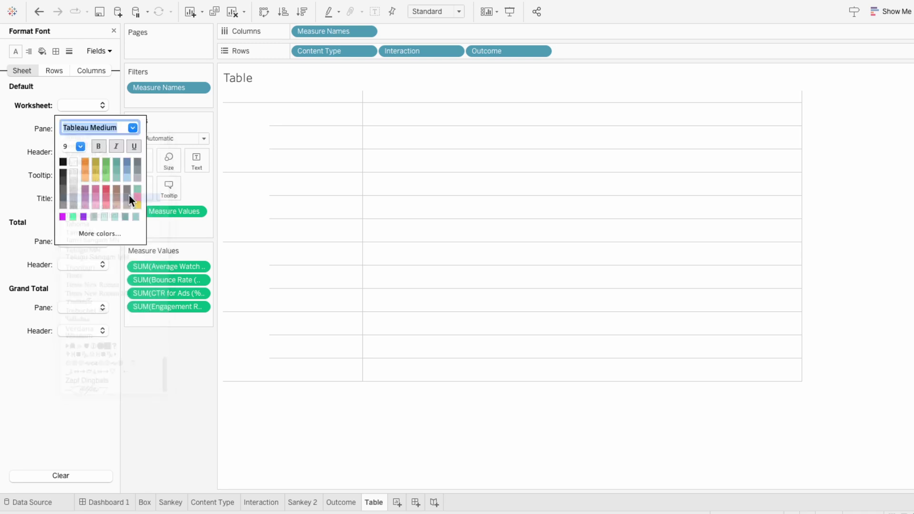
Step: Place the Table sheet as a floating object on Dashboard 1 below the Sankey, and size it to the diagram's full width
click(108, 502)
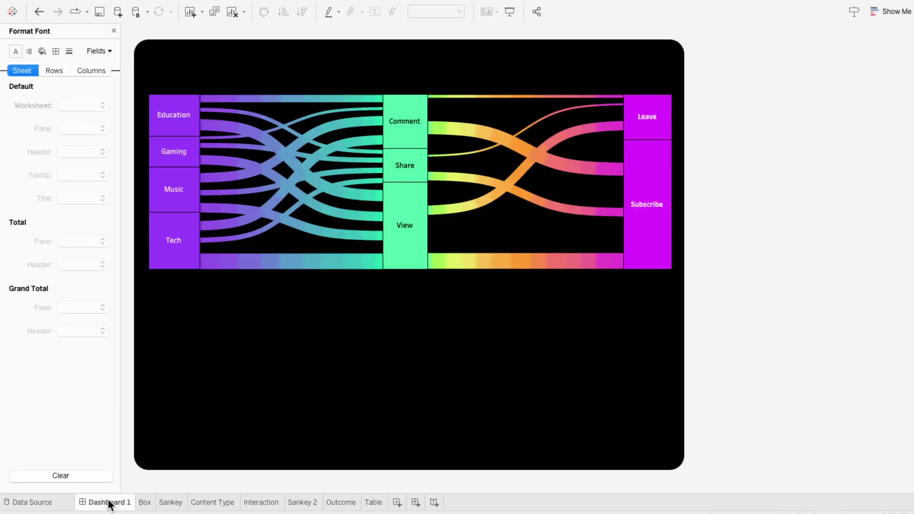
click(113, 30)
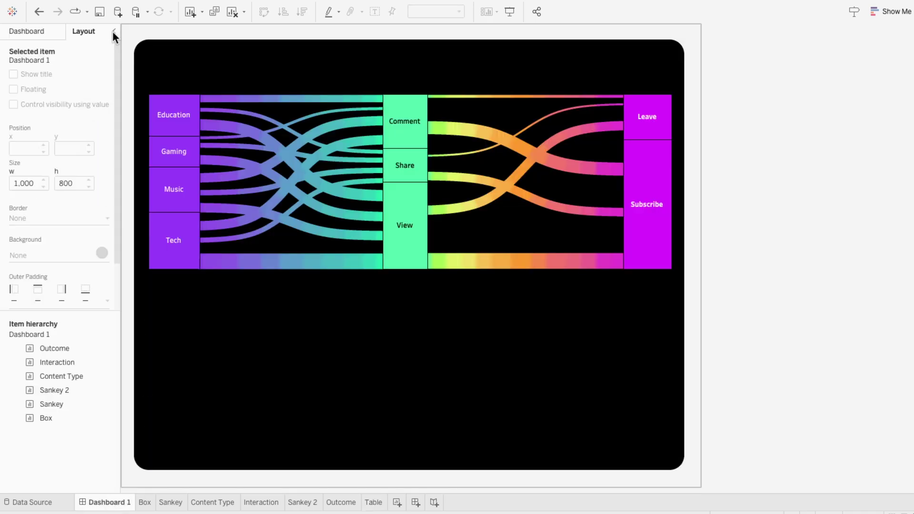
click(56, 35)
drag(30, 234, 151, 284)
drag(345, 434, 673, 448)
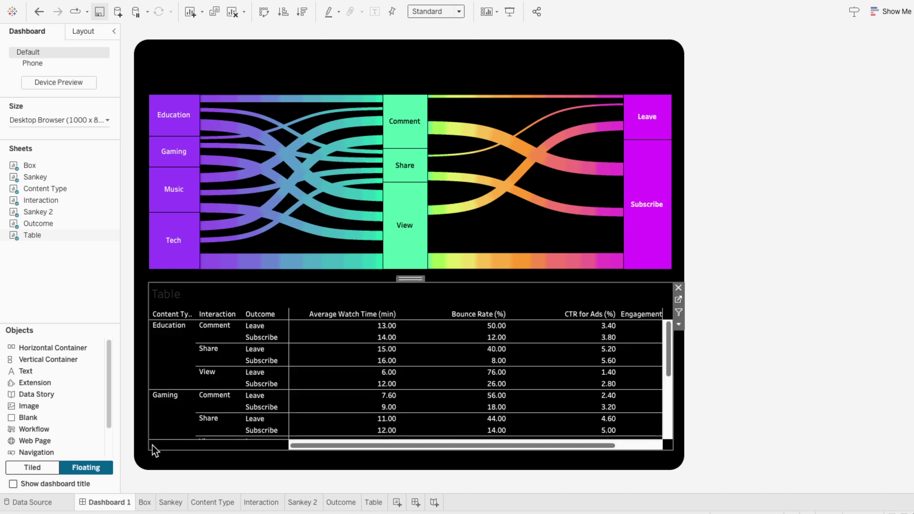
Step: Hide the dashboard table's title and set its fit to Fit Width
right_click(178, 295)
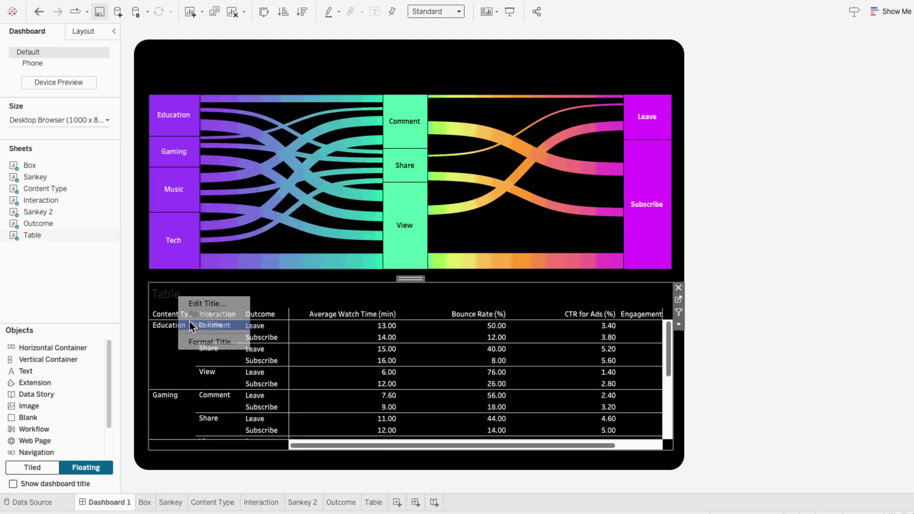
click(190, 325)
click(412, 11)
click(435, 32)
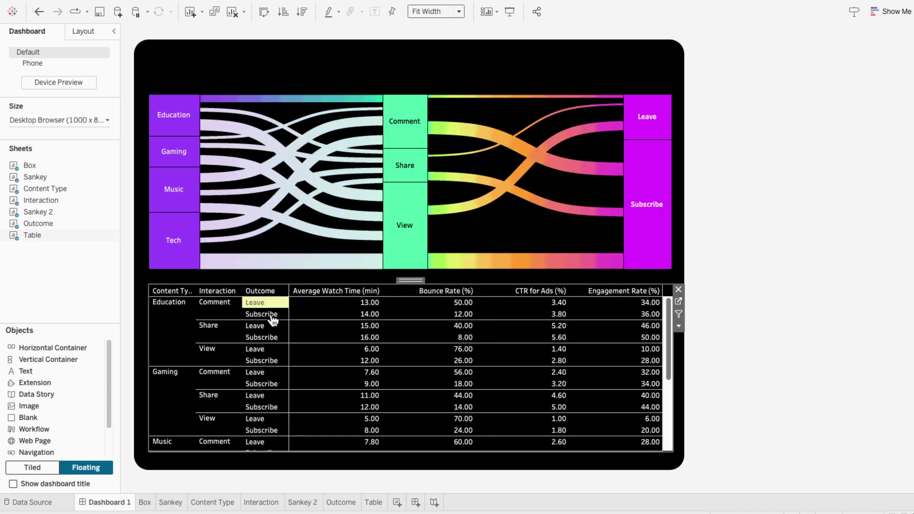
Step: Set the dashboard table's worksheet font size to 10
click(180, 331)
right_click(179, 332)
click(197, 373)
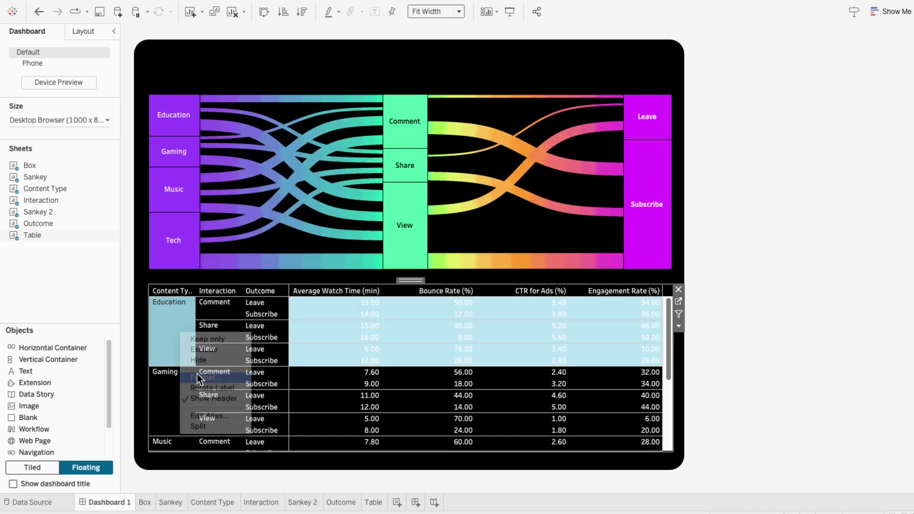
click(16, 51)
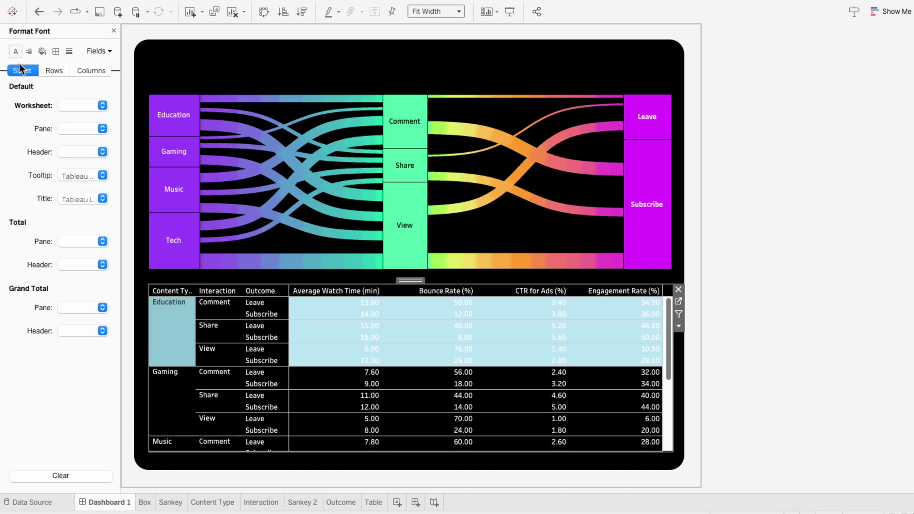
click(69, 106)
click(81, 147)
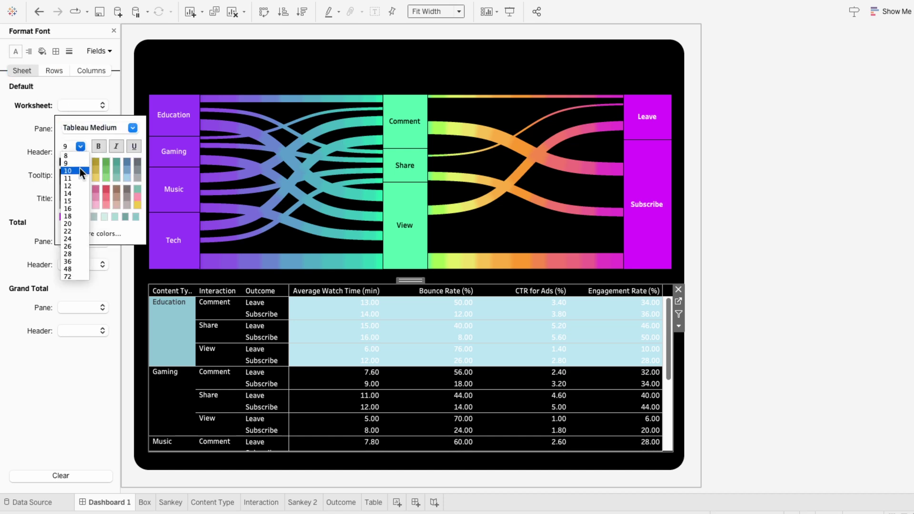
click(80, 170)
Step: Widen the table's Content Type, Interaction and Outcome columns so their headers fit, and clear the cell selection
click(173, 329)
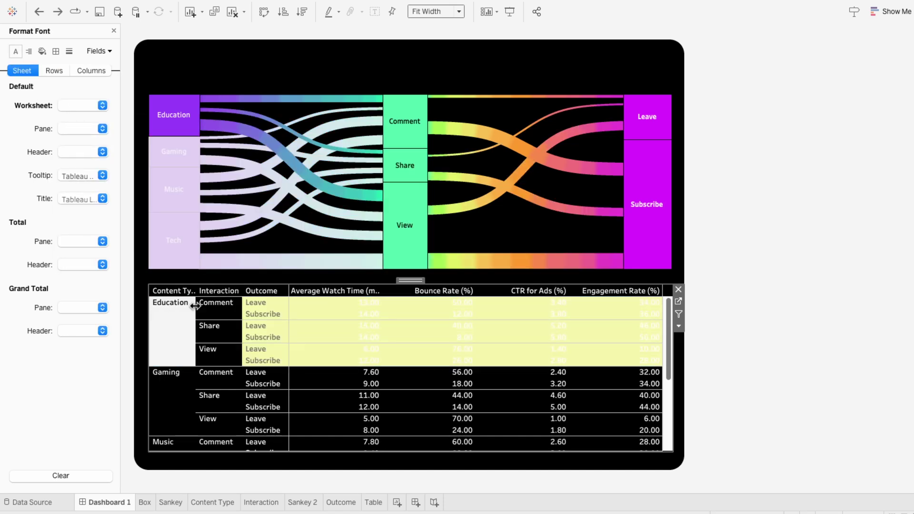
drag(195, 305, 202, 305)
click(286, 303)
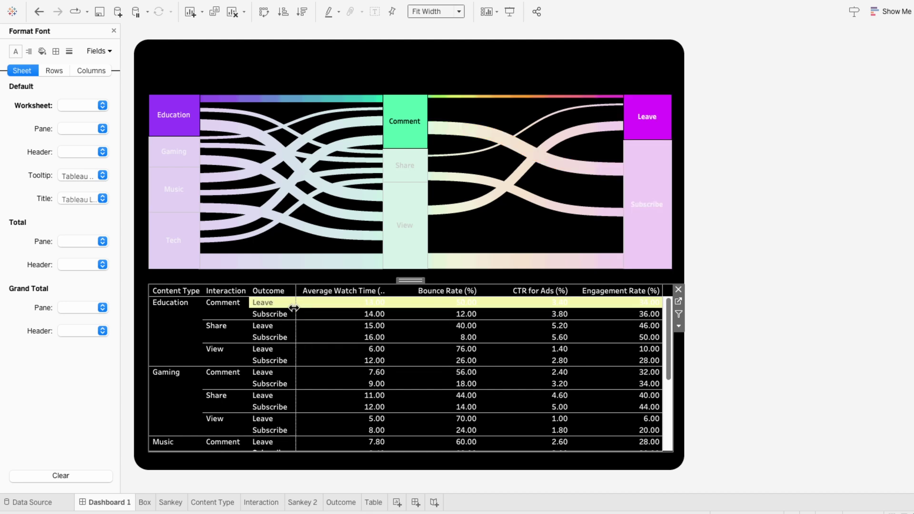
drag(294, 308, 253, 310)
ctrl+click(269, 314)
click(349, 314)
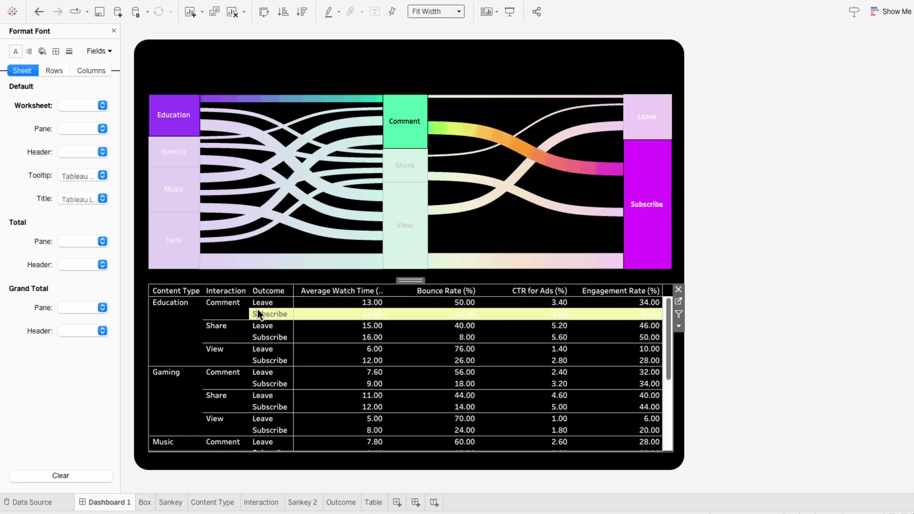
click(350, 314)
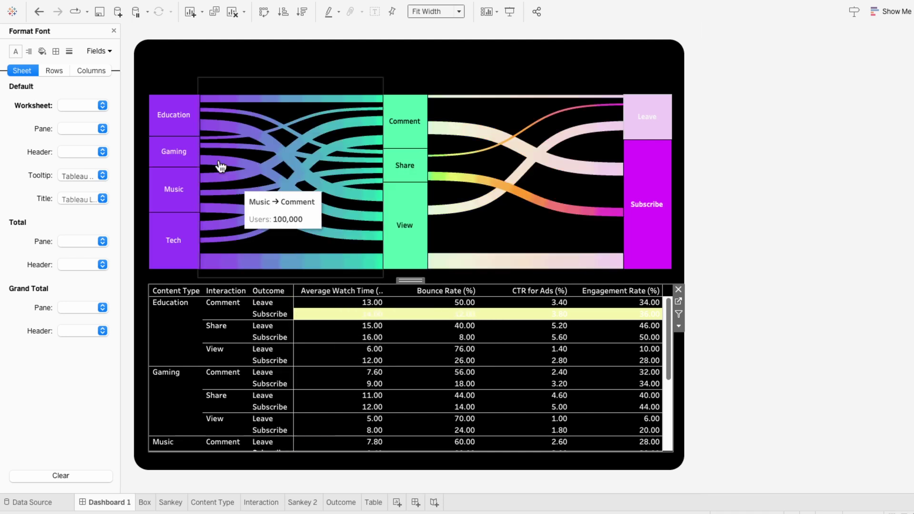
Step: Close the font formatting and test how hovering the Education bar highlights the table
click(114, 32)
click(175, 128)
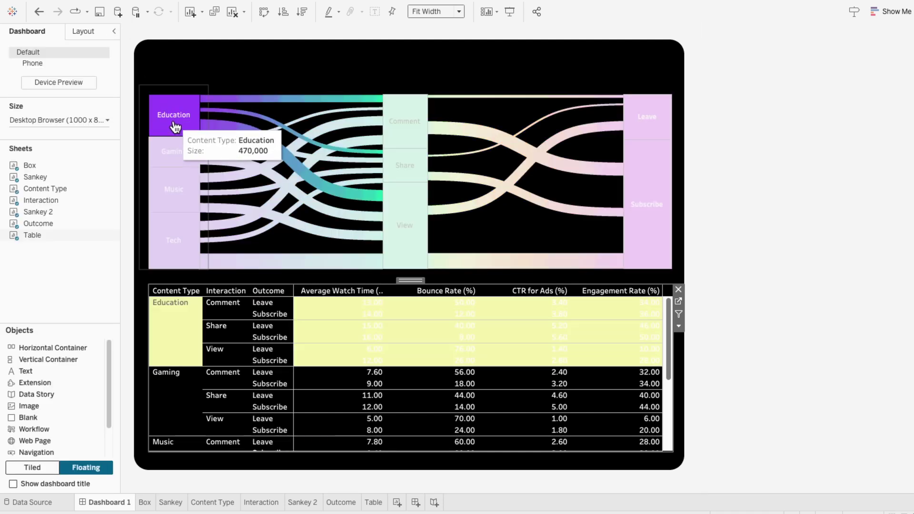
click(157, 71)
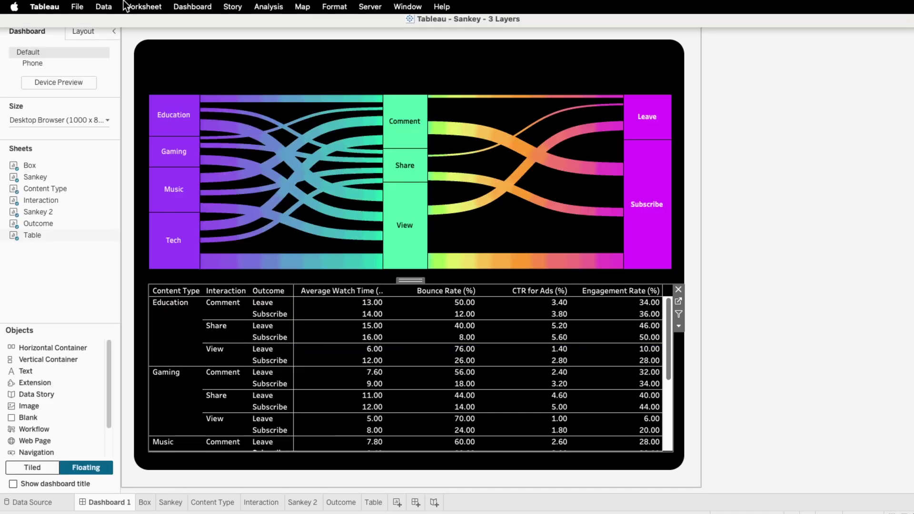
Step: Edit the Highlight1 dashboard action to exclude the Table sheet from both its source and target sheets
click(181, 7)
key(Escape)
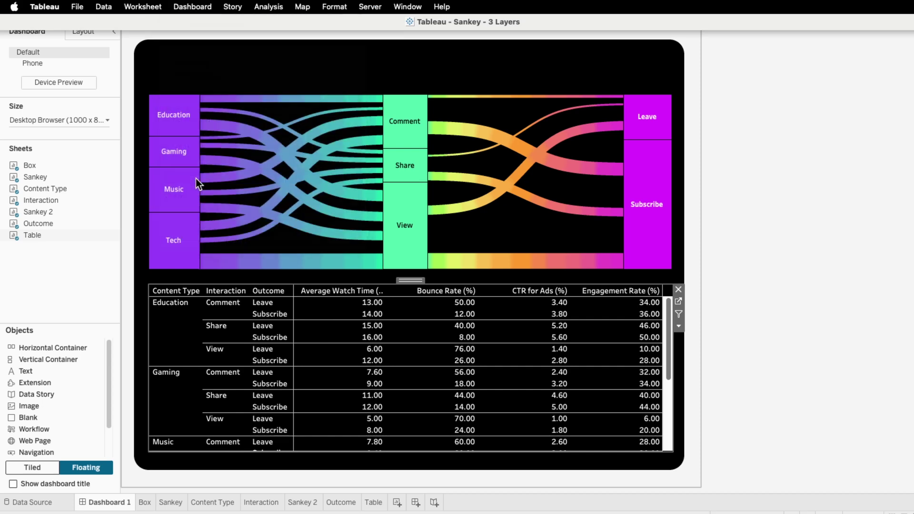
click(372, 247)
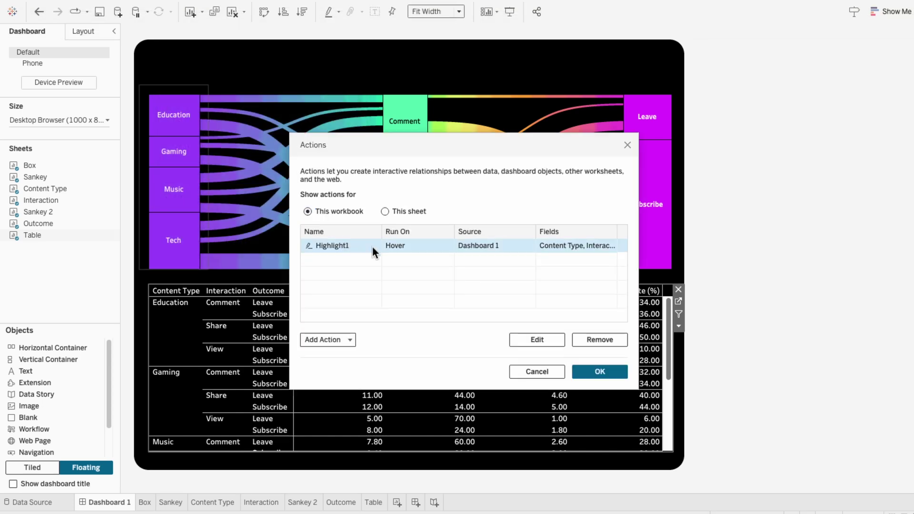
click(531, 341)
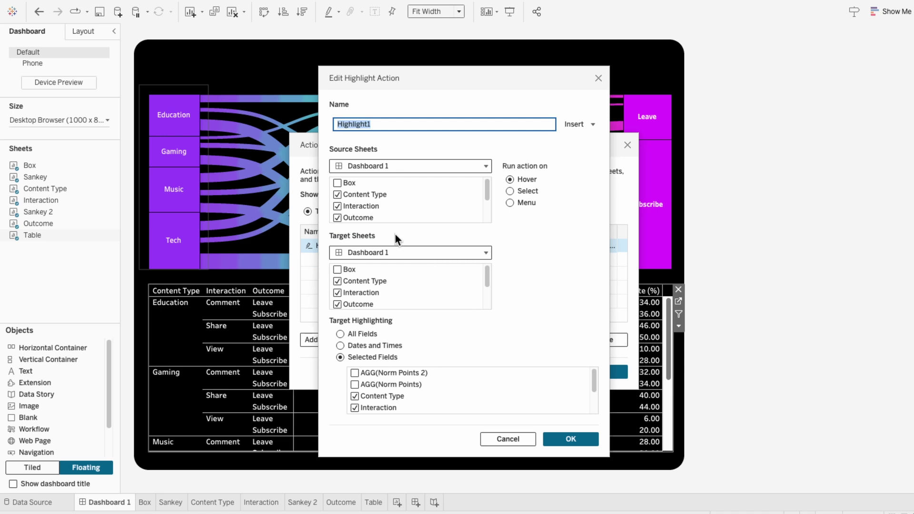
scroll(350, 215, down, 3)
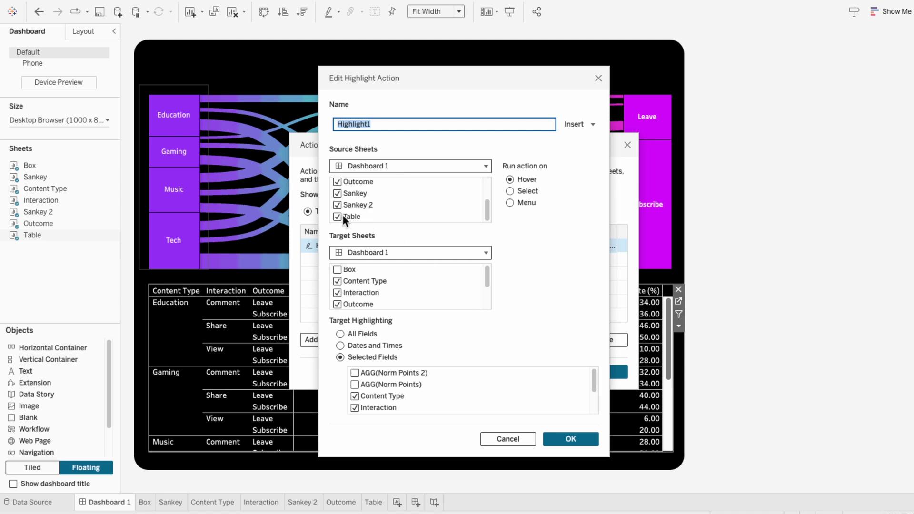
scroll(356, 281, down, 3)
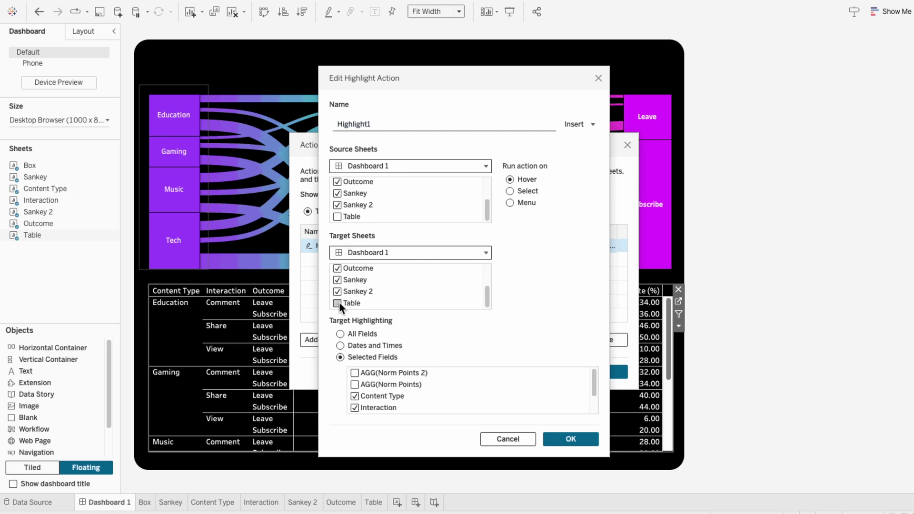
click(565, 439)
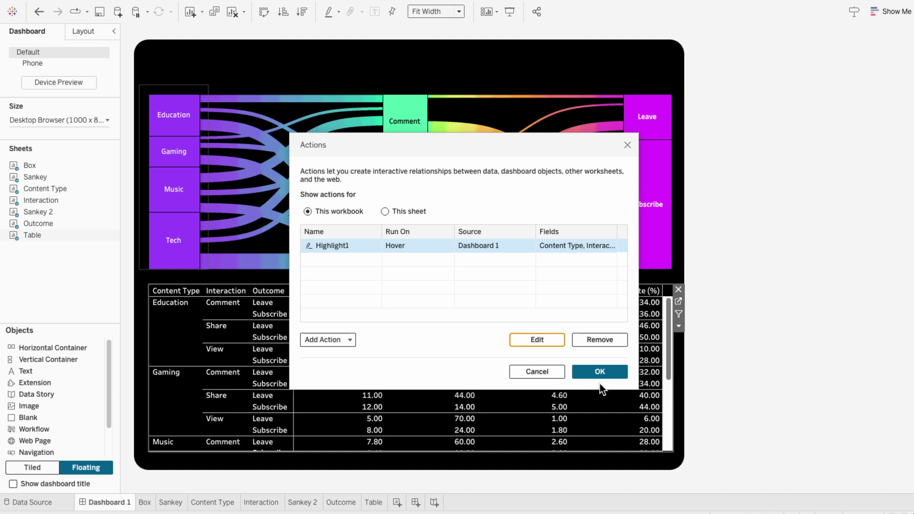
Step: Add a filter action named Content Type with only Content Type and Sankey as source sheets and Table as the target
click(344, 339)
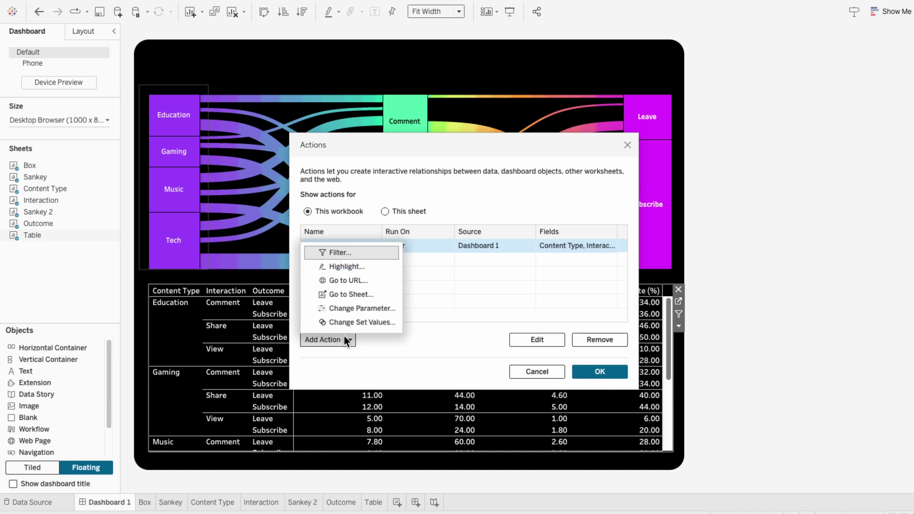
click(343, 253)
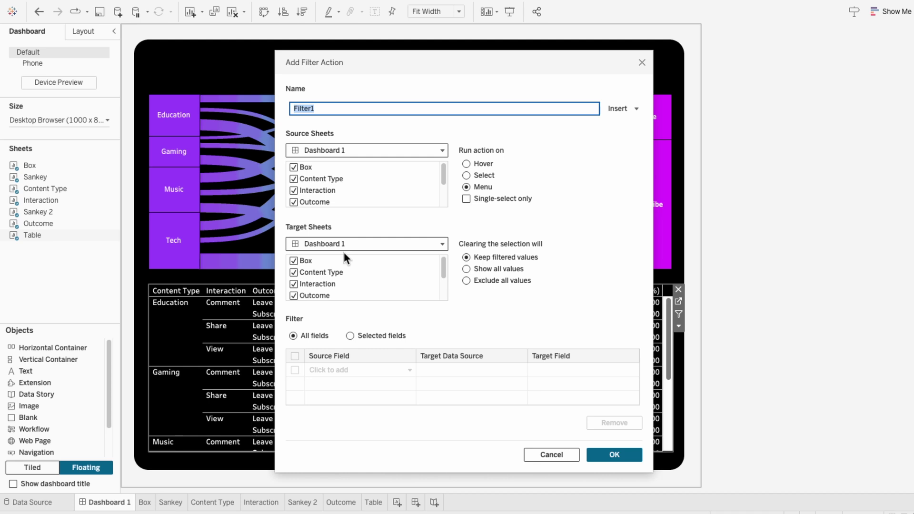
text(Content Type)
click(294, 166)
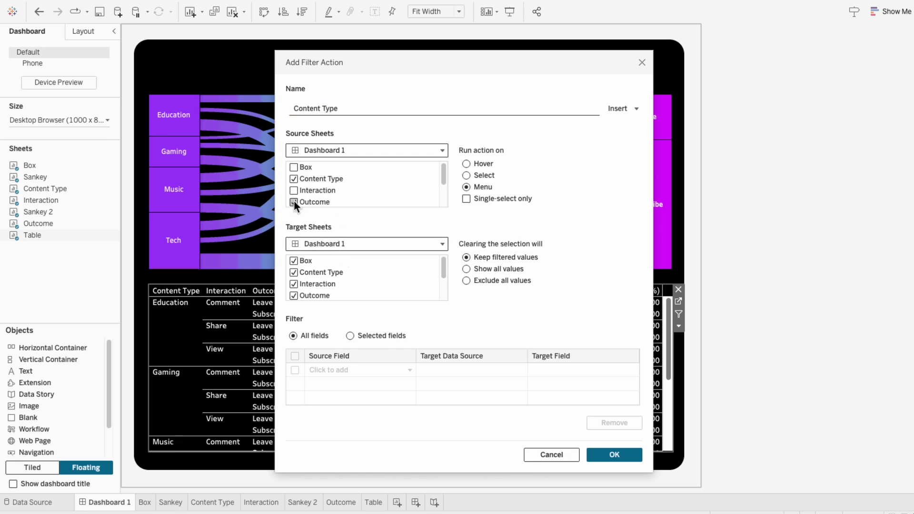
scroll(295, 202, down, 1)
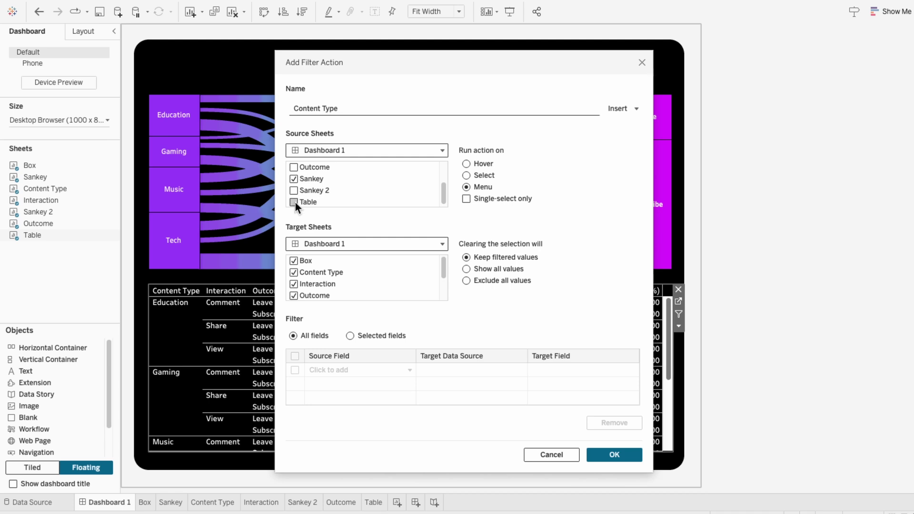
scroll(295, 202, down, 1)
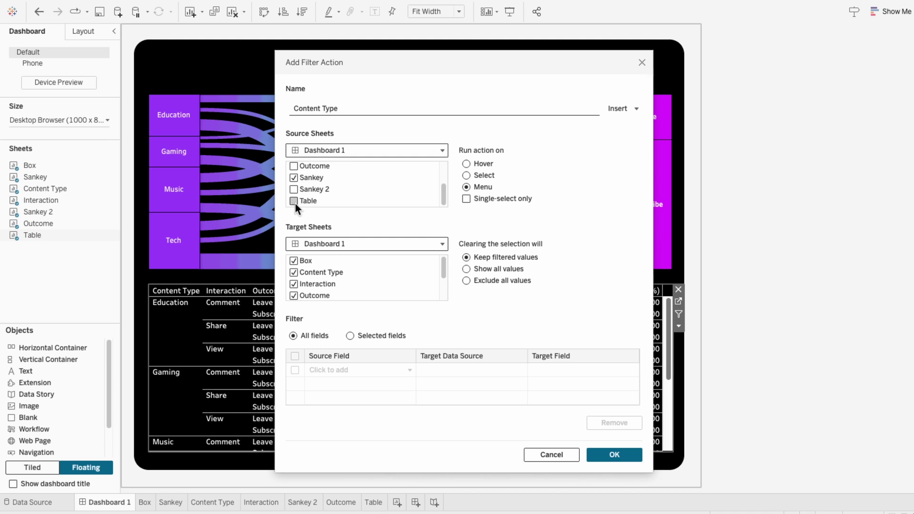
click(314, 243)
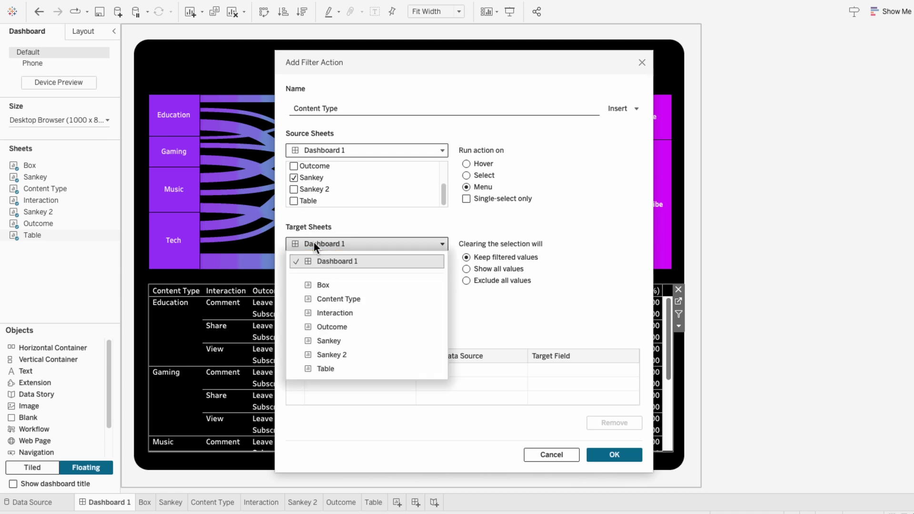
click(330, 366)
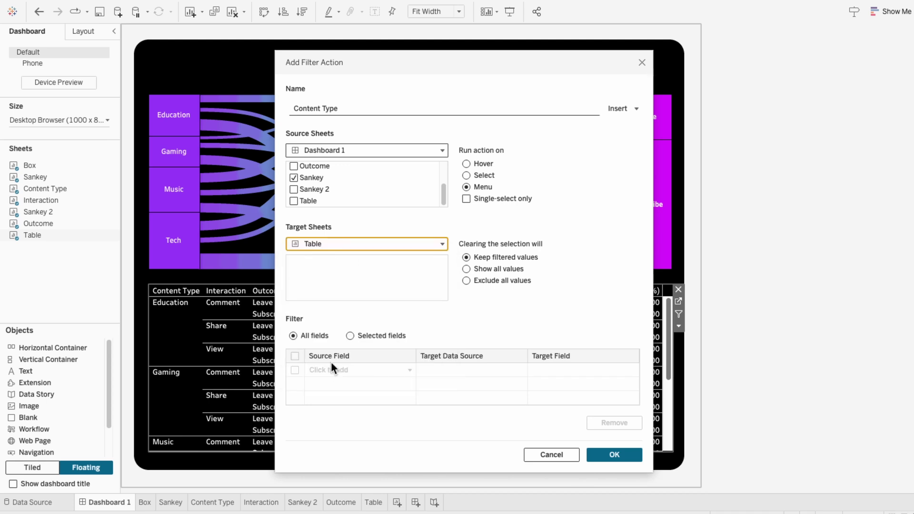
Step: Make the Content Type filter action run on hover, show all values when cleared, and filter only on the Content Type field
click(490, 167)
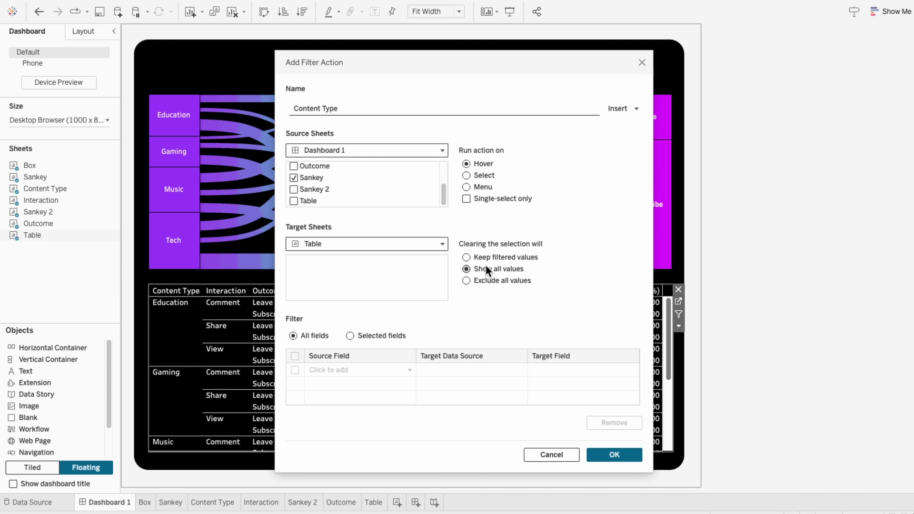
click(400, 335)
click(374, 372)
text(cont)
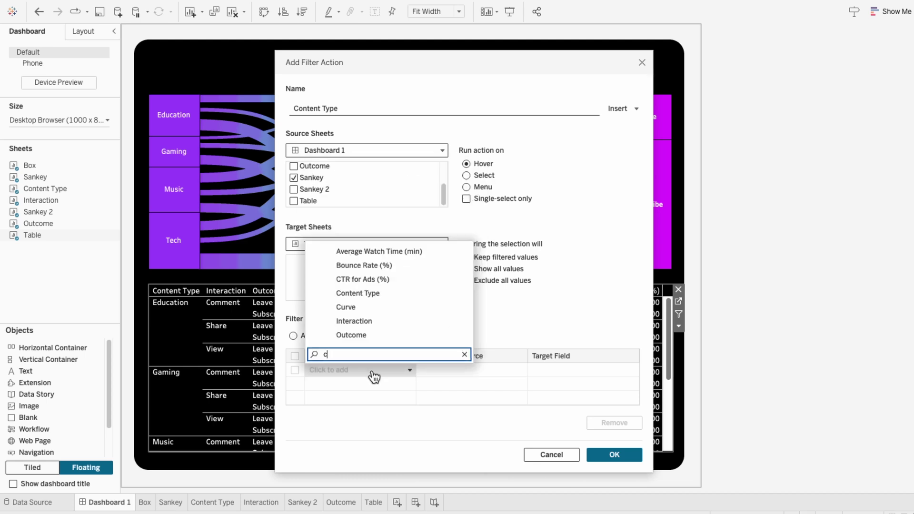
click(374, 333)
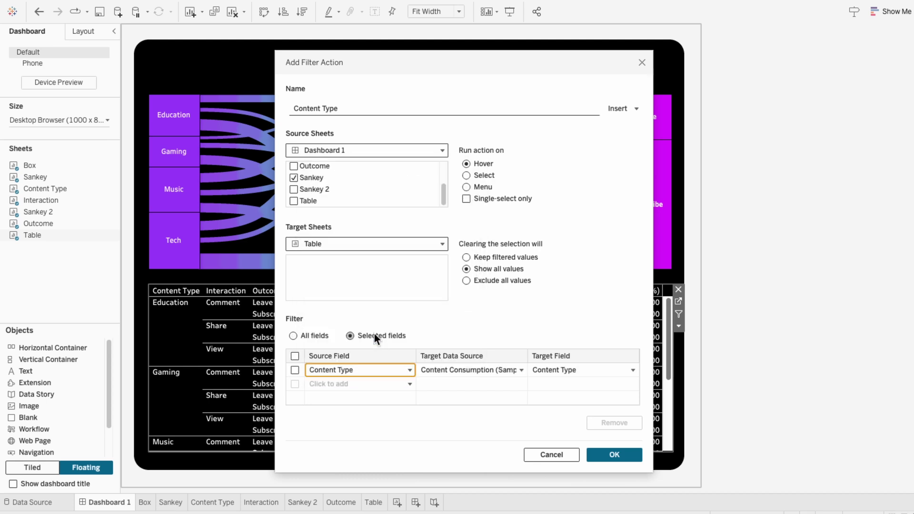
click(615, 454)
Step: Add a filter action named Interaction with Interaction, Sankey and Sankey 2 as source sheets and Table as the target
click(314, 341)
click(333, 251)
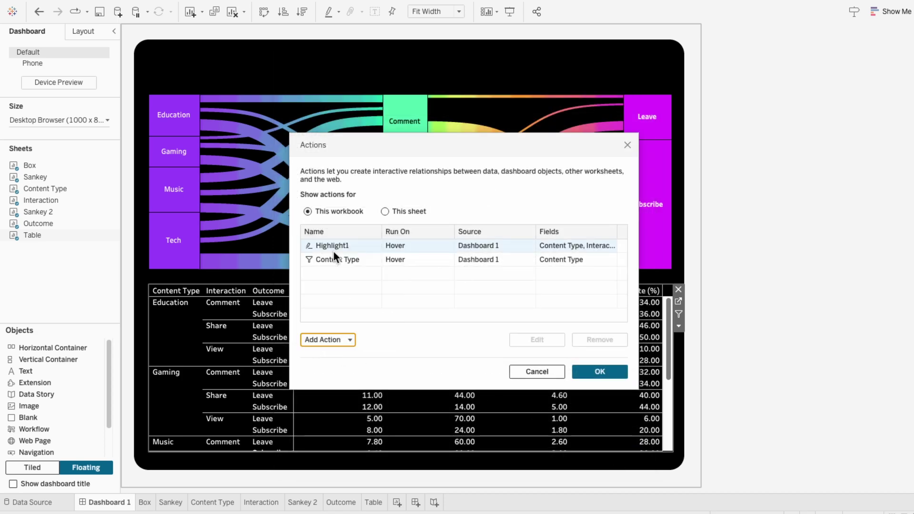
text(Interaction)
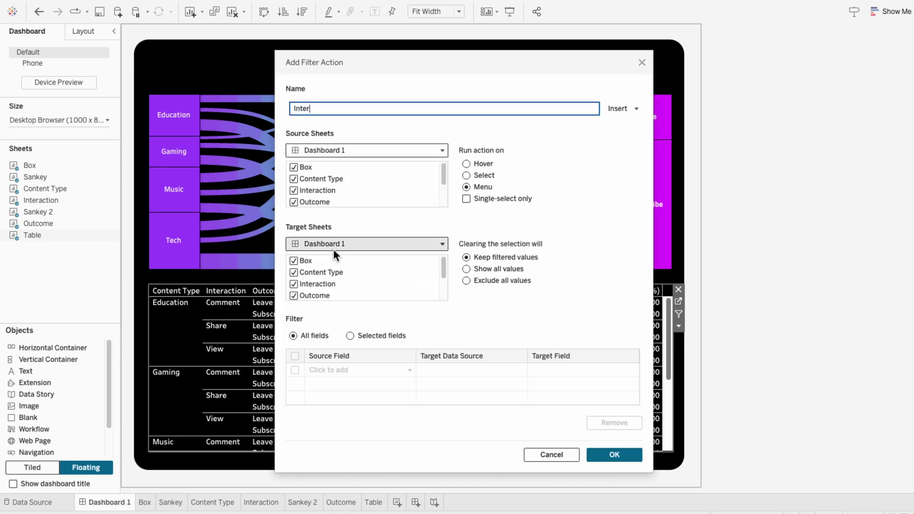
click(297, 167)
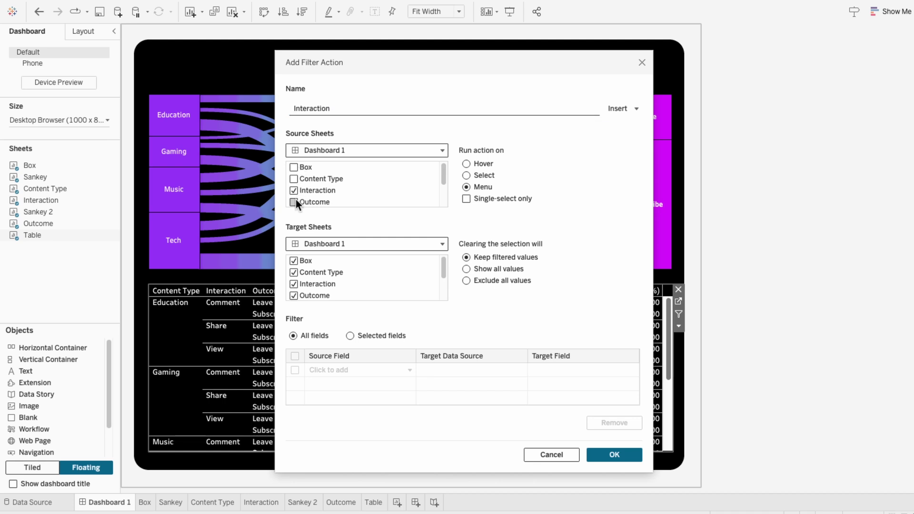
scroll(295, 199, down, 2)
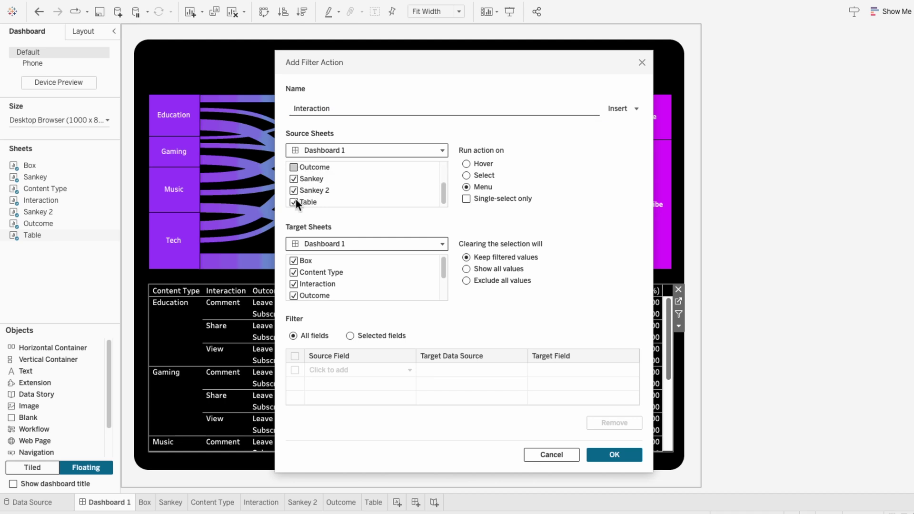
click(322, 241)
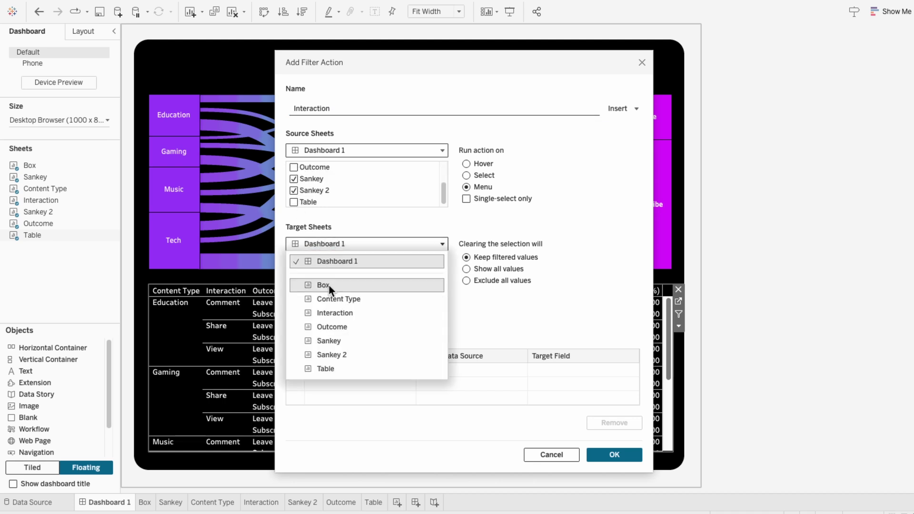
click(336, 368)
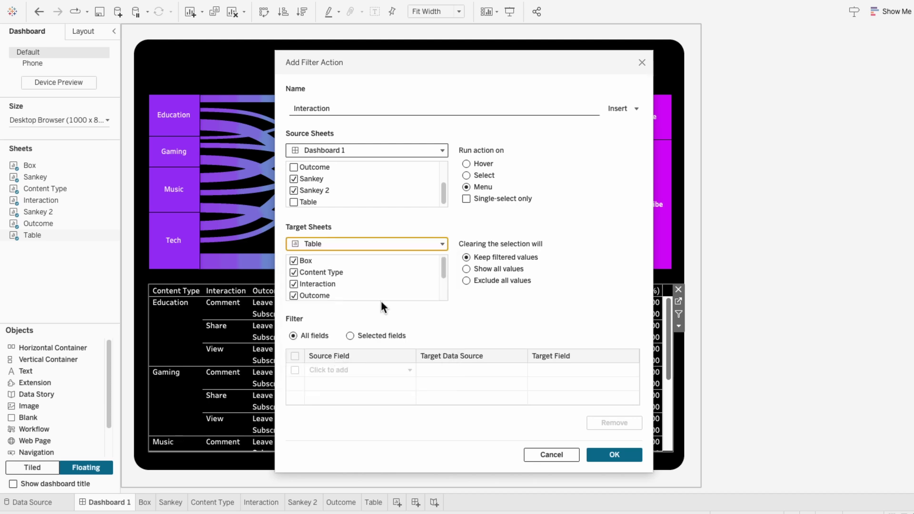
Step: Make the Interaction filter action run on hover, show all values when cleared, and filter only on the Interaction field
click(489, 164)
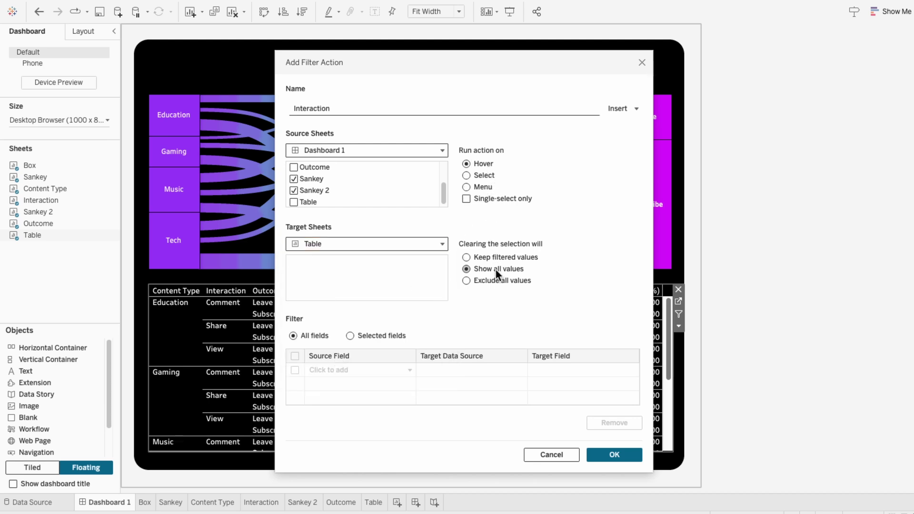
click(383, 336)
click(379, 373)
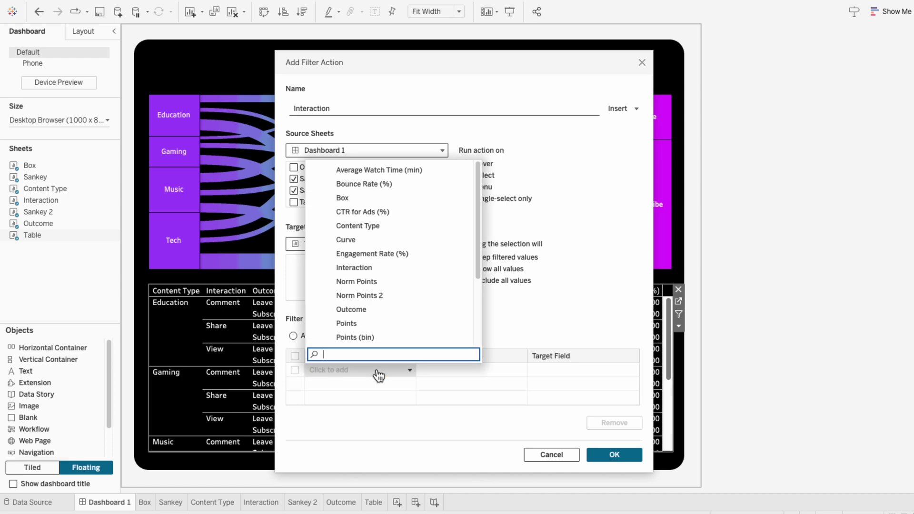
text(intera)
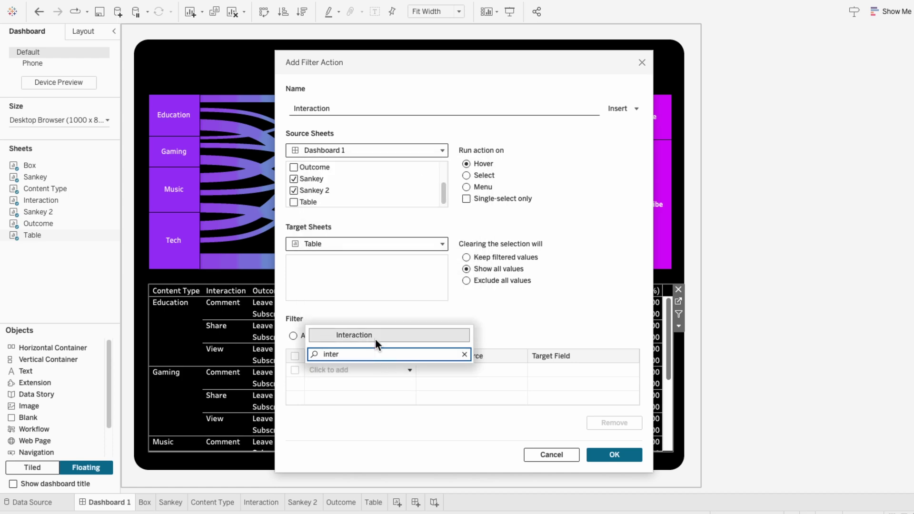
click(378, 339)
click(614, 454)
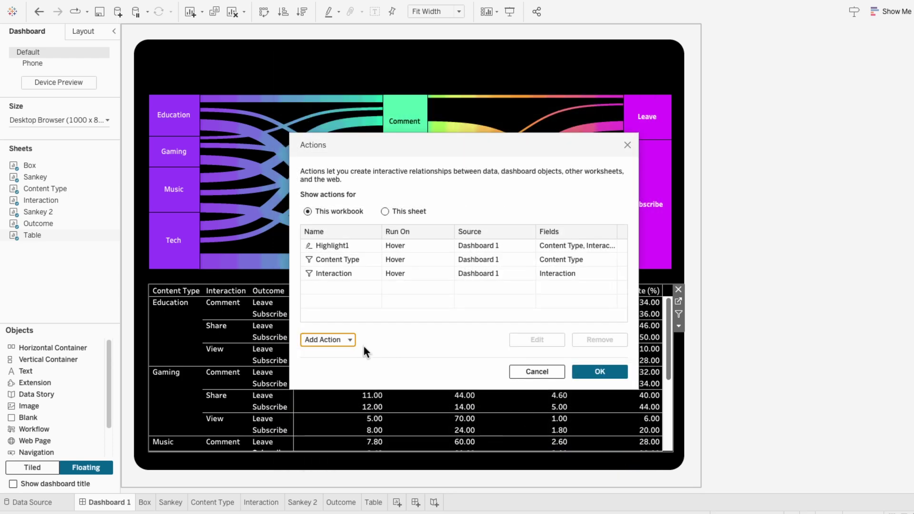
Step: Add a filter action named Outcome with only Outcome and Sankey 2 as source sheets and Table as the target
click(327, 339)
click(338, 252)
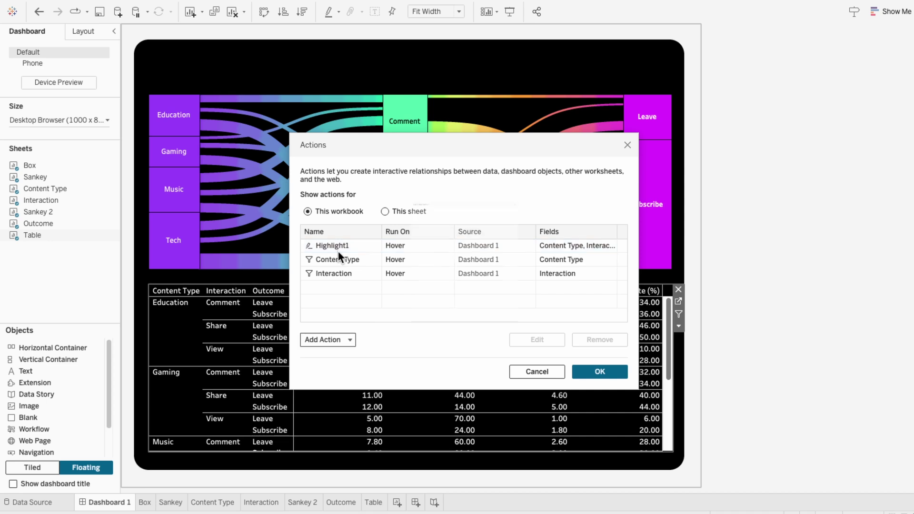
text(Outcome)
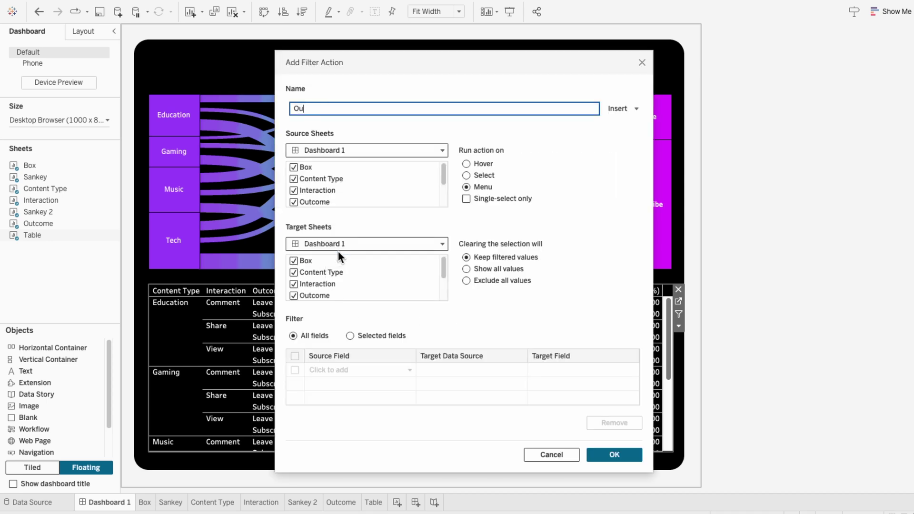
click(295, 167)
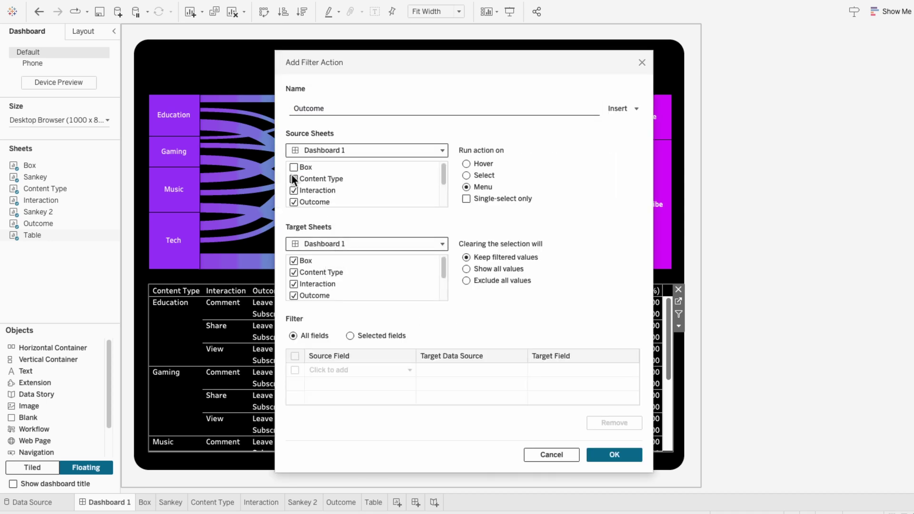
click(293, 190)
scroll(297, 184, down, 1)
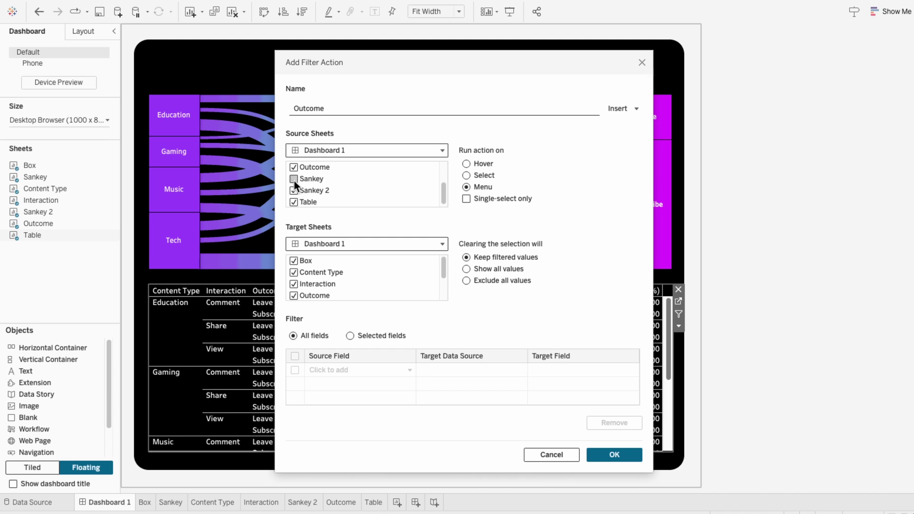
click(294, 179)
click(294, 200)
click(313, 246)
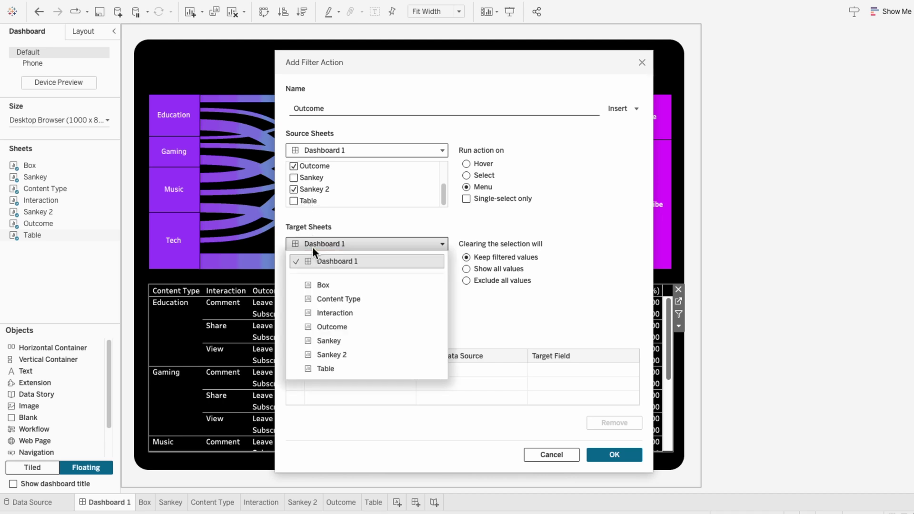
click(333, 367)
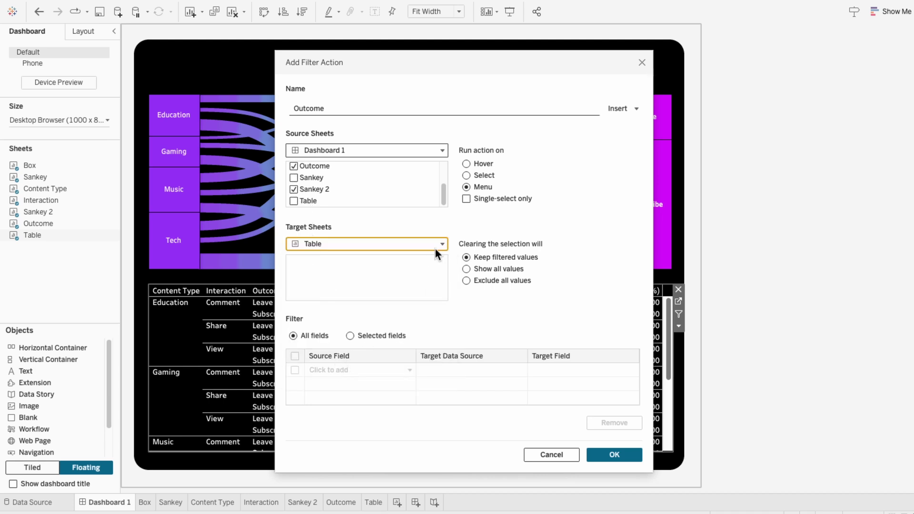
Step: Make the Outcome filter action run on hover, show all values when cleared, and filter only on the Outcome field
click(487, 165)
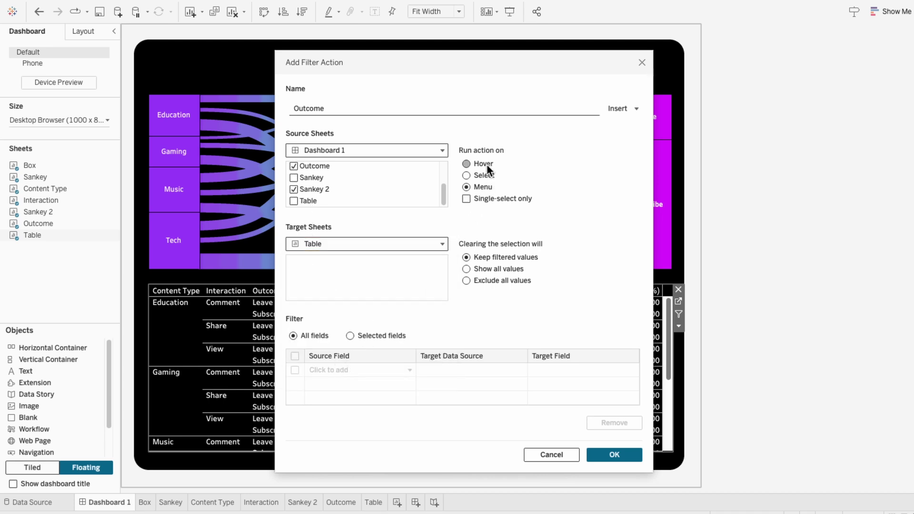
click(496, 266)
click(386, 335)
click(370, 370)
text(ou)
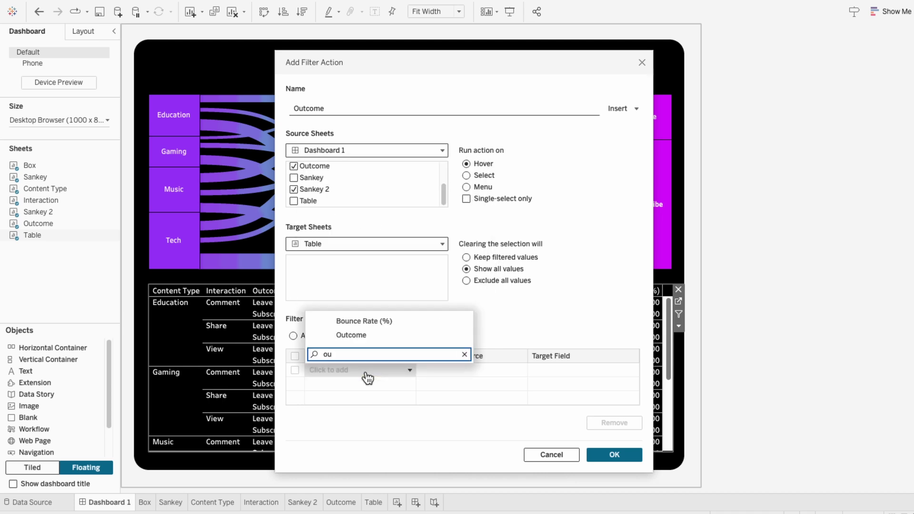
click(370, 340)
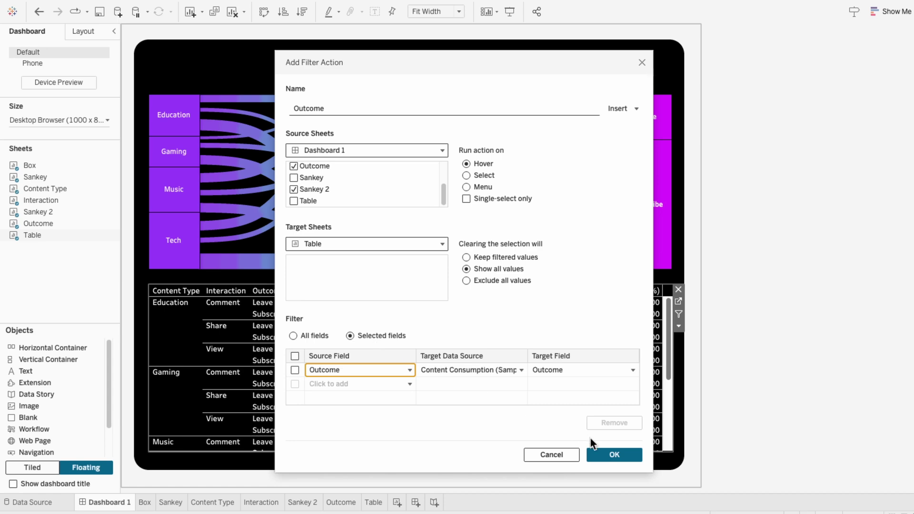
click(614, 454)
click(600, 371)
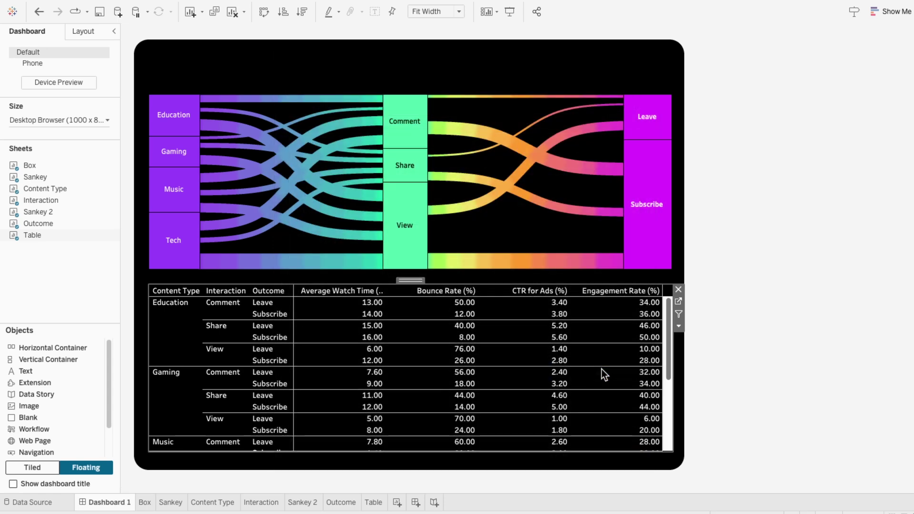
Step: Test the highlighting and table filtering on the Subscribe, View and Gaming blocks and on flows in both Sankey charts
click(658, 252)
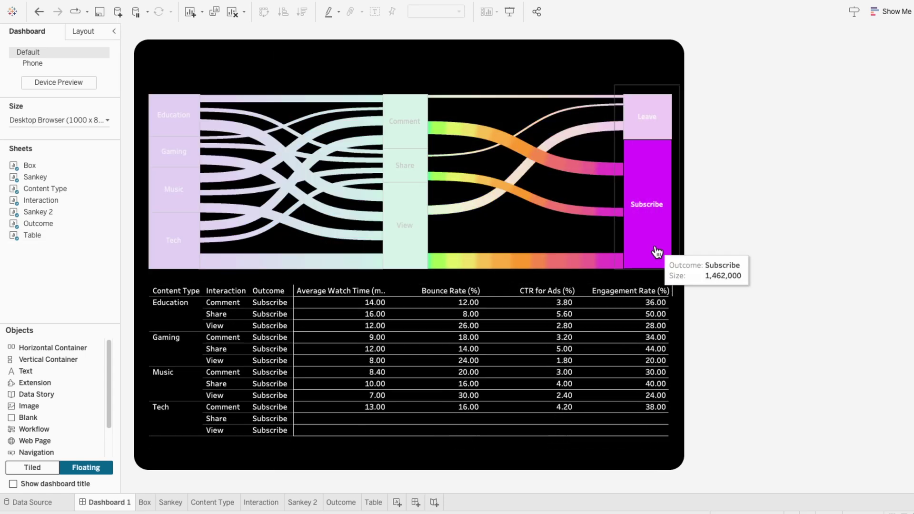
click(472, 167)
click(471, 179)
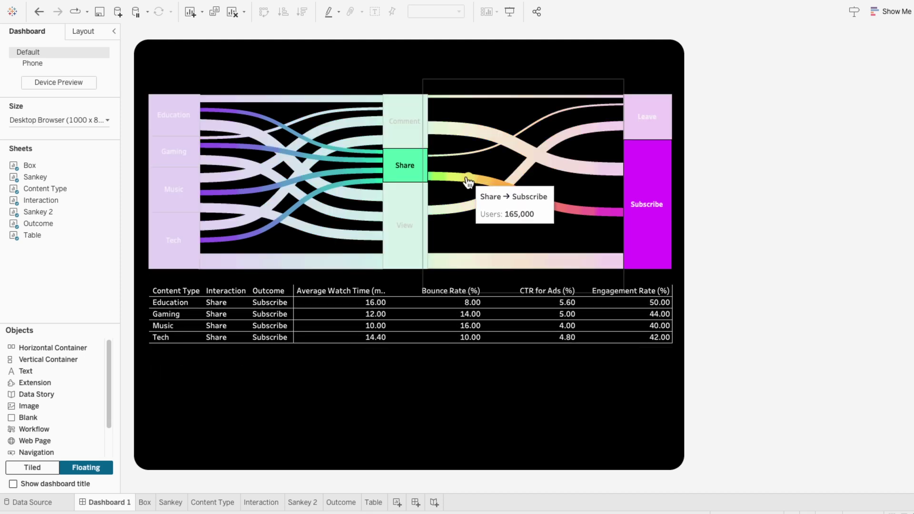
click(395, 236)
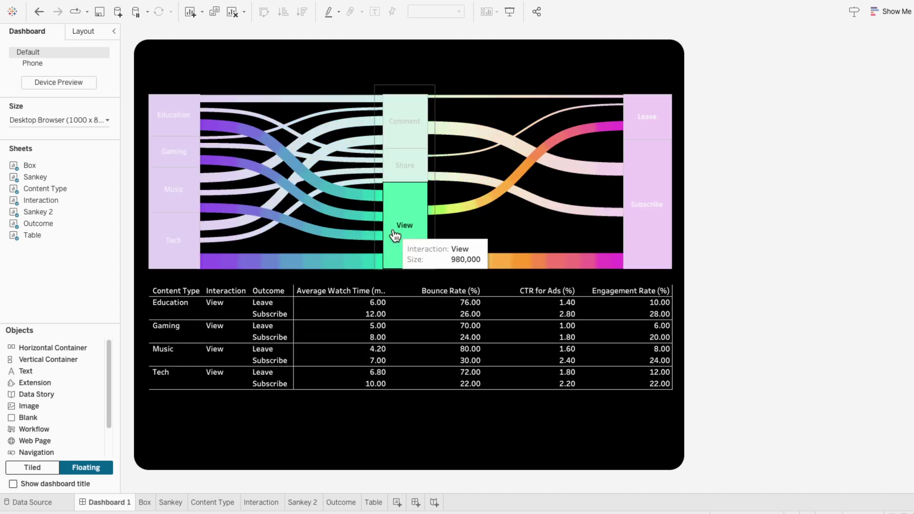
click(343, 165)
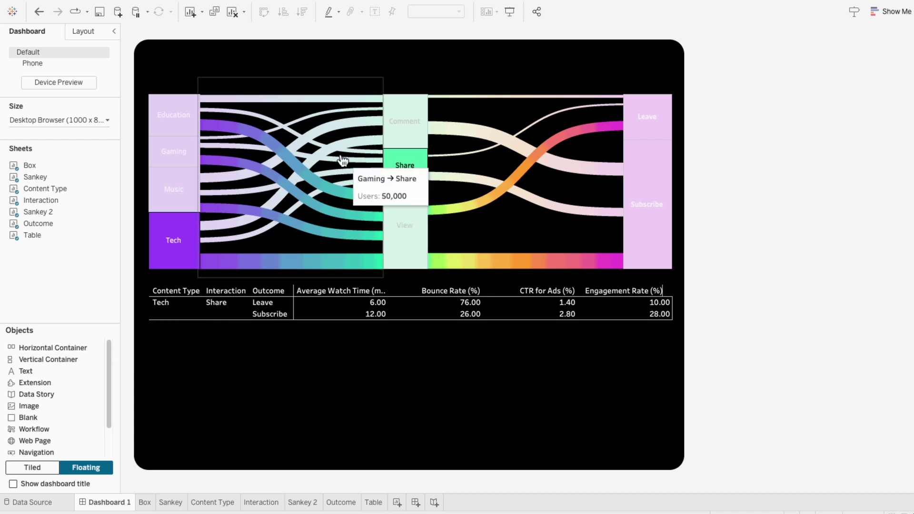
click(339, 151)
click(200, 145)
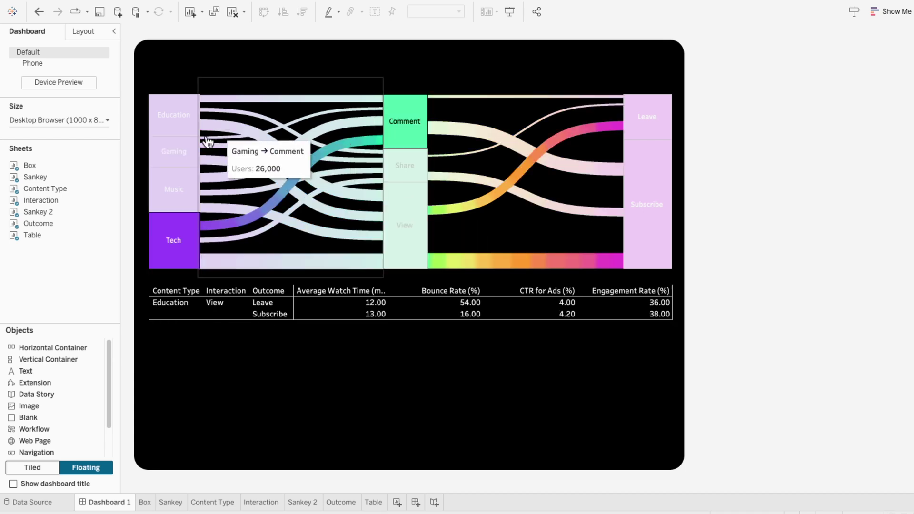
click(174, 155)
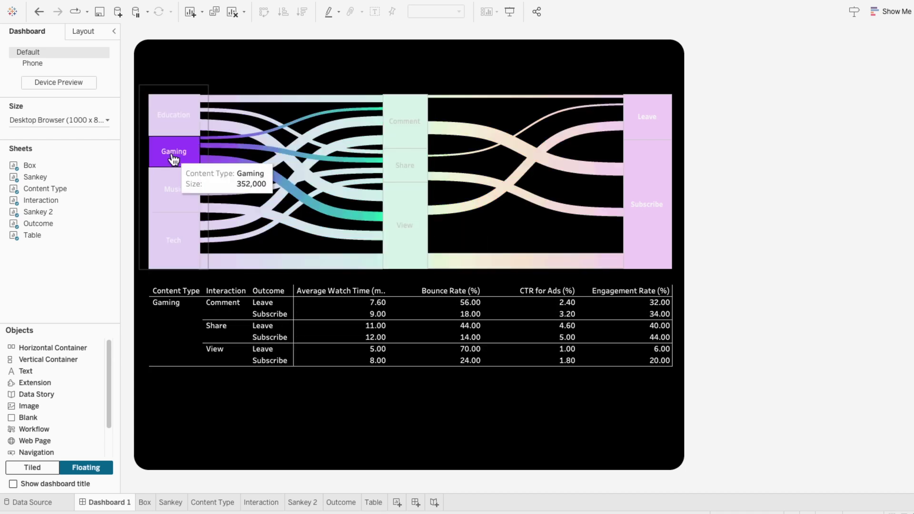